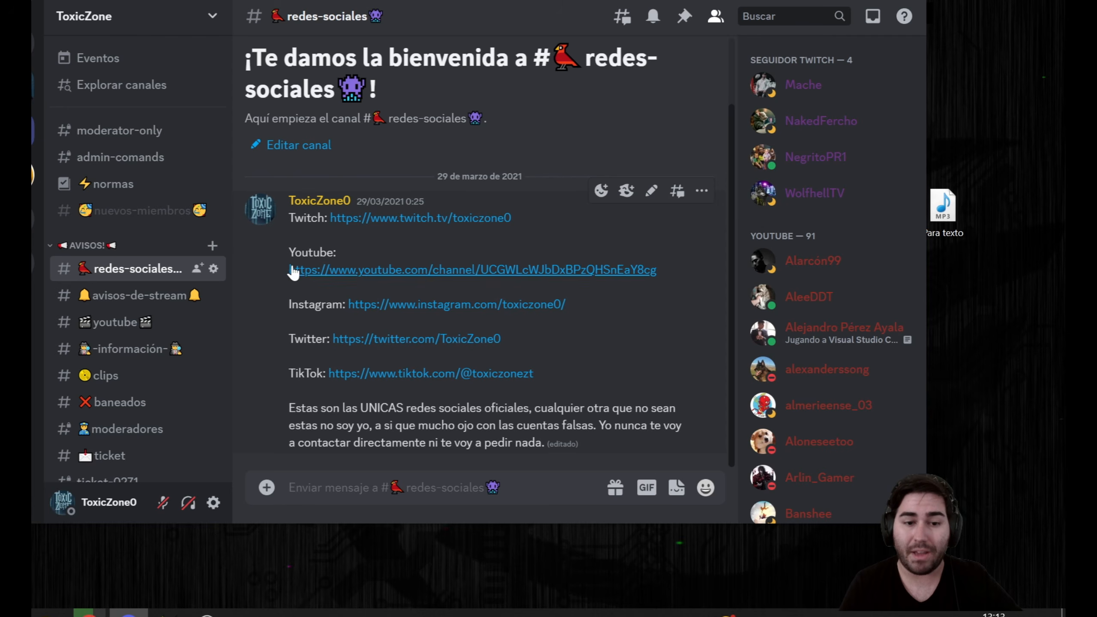
- Open the youtube channel in the EMULADORES category and read its instructions for obtaining the role that reveals hidden channels
{"action": "scroll", "coordinate": [120, 202], "scroll_direction": "down", "scroll_amount": 7}
{"action": "scroll", "coordinate": [123, 209], "scroll_direction": "down", "scroll_amount": 4}
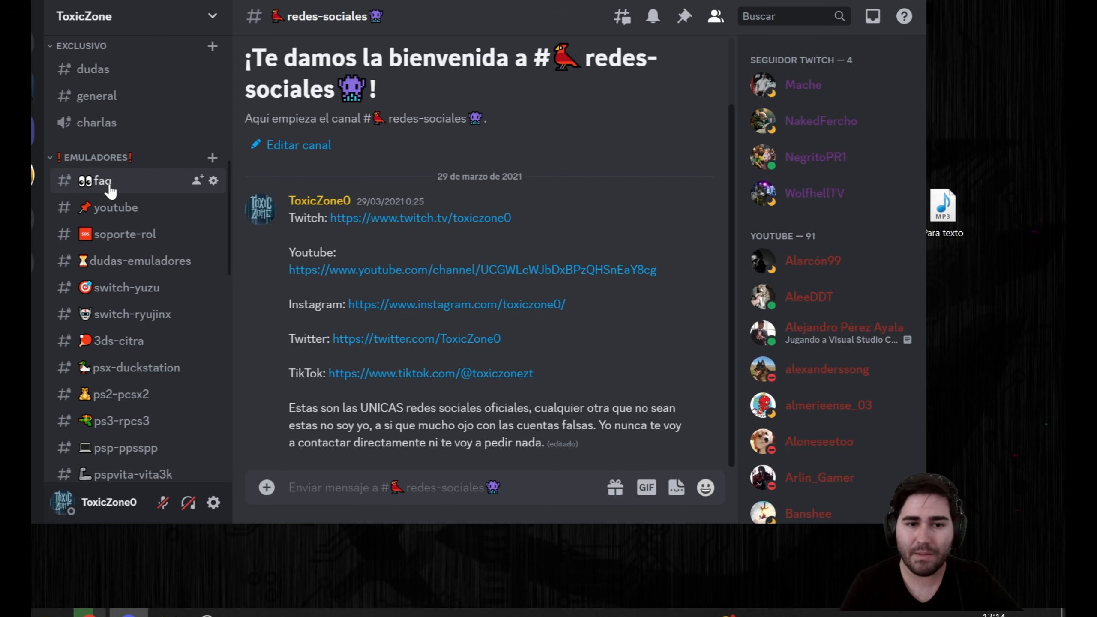
{"action": "left_click", "coordinate": [113, 209]}
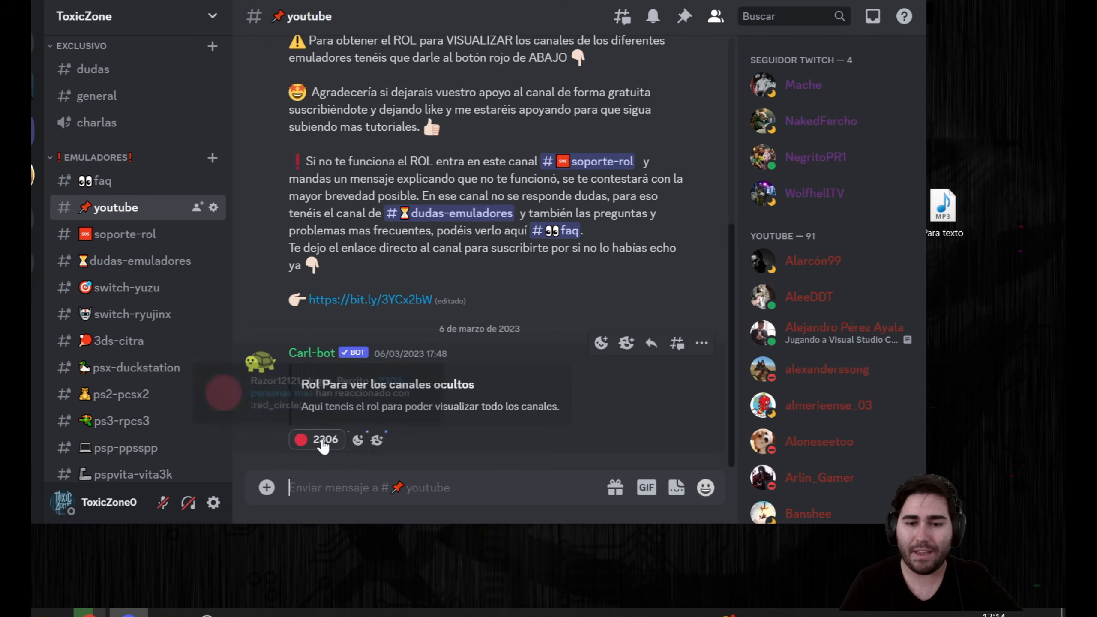
{"action": "scroll", "coordinate": [344, 256], "scroll_direction": "up", "scroll_amount": 4}
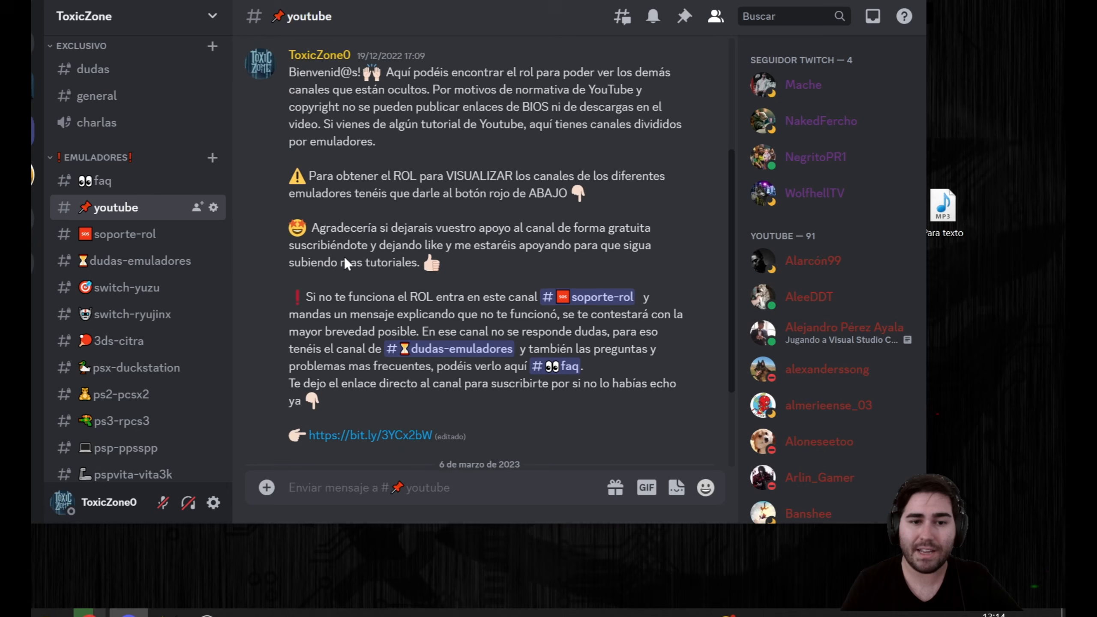
- Look through the server's emulator channels and go to the wiiu-cemu channel
{"action": "scroll", "coordinate": [126, 333], "scroll_direction": "down", "scroll_amount": 2}
{"action": "scroll", "coordinate": [125, 332], "scroll_direction": "down", "scroll_amount": 4}
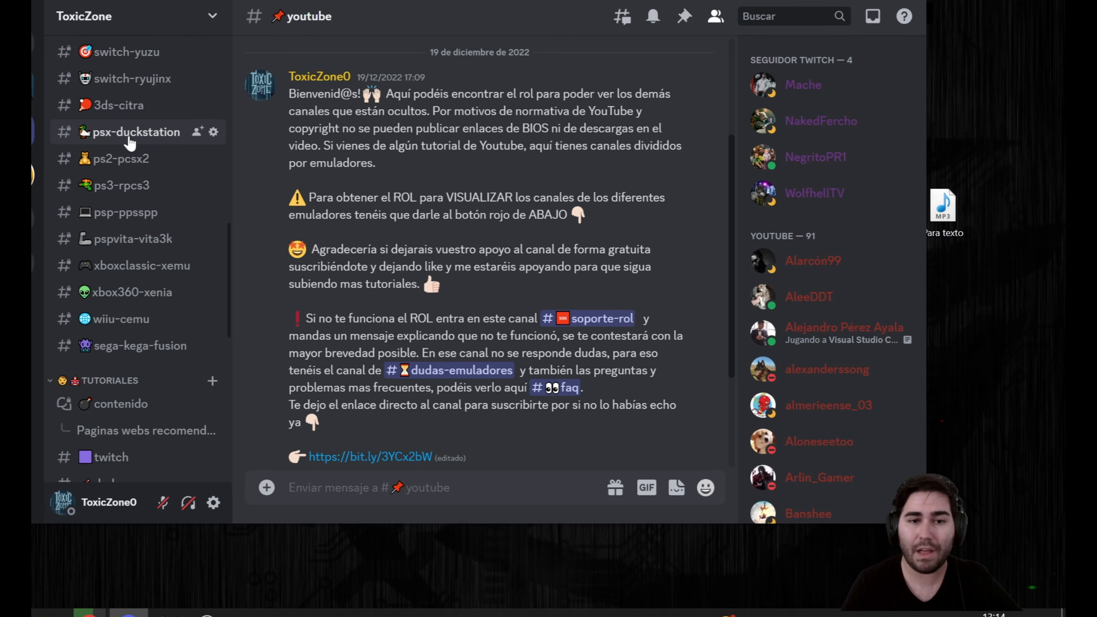
{"action": "scroll", "coordinate": [126, 348], "scroll_direction": "up", "scroll_amount": 2}
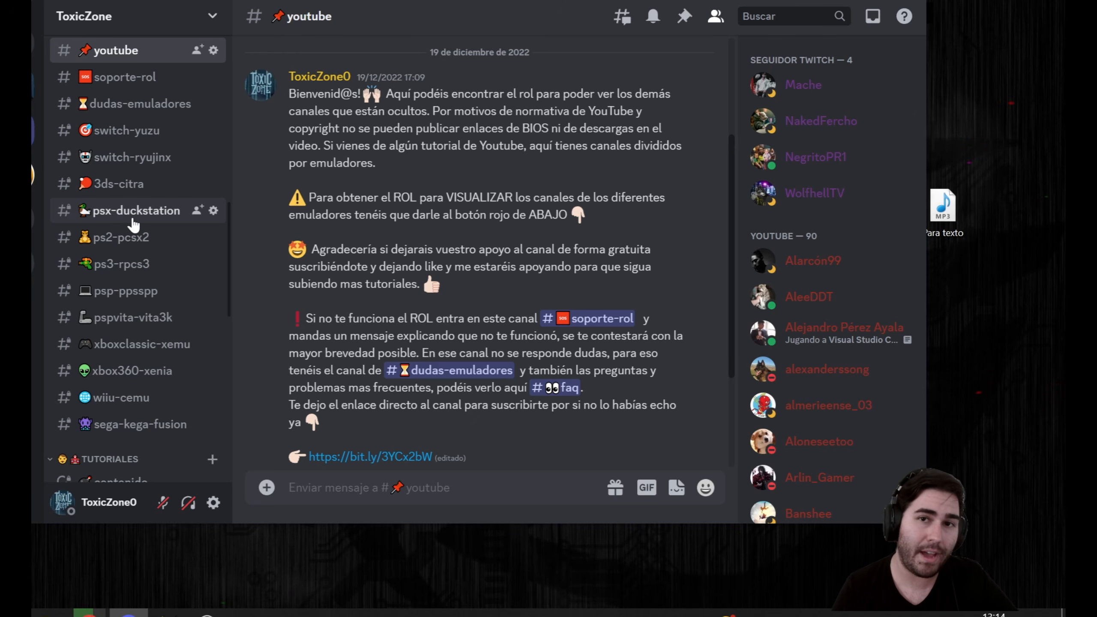
{"action": "scroll", "coordinate": [130, 242], "scroll_direction": "down", "scroll_amount": 4}
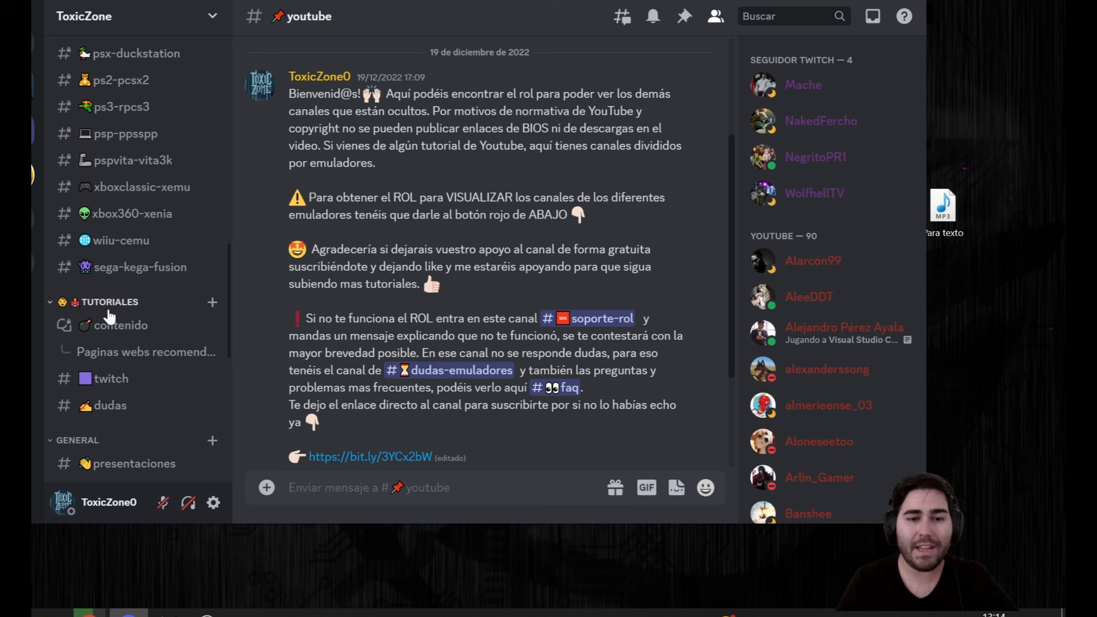
{"action": "scroll", "coordinate": [112, 302], "scroll_direction": "up", "scroll_amount": 6}
{"action": "scroll", "coordinate": [166, 272], "scroll_direction": "down", "scroll_amount": 4}
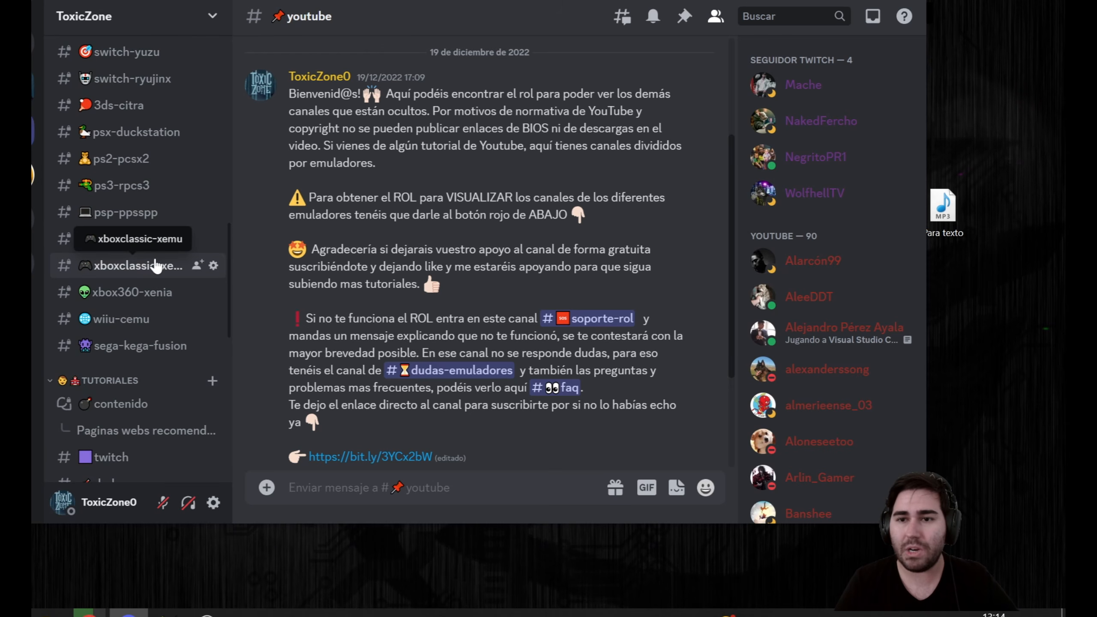
{"action": "left_click", "coordinate": [128, 332]}
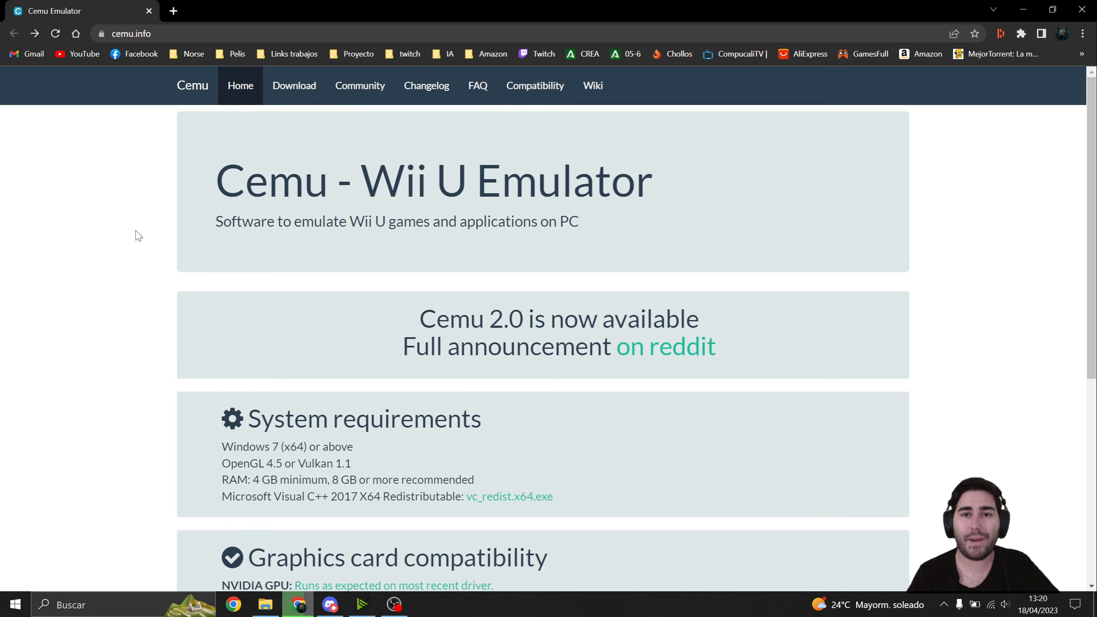
- Examine the Windows version listed under System requirements on the Cemu home page
{"action": "scroll", "coordinate": [160, 226], "scroll_direction": "down", "scroll_amount": 4}
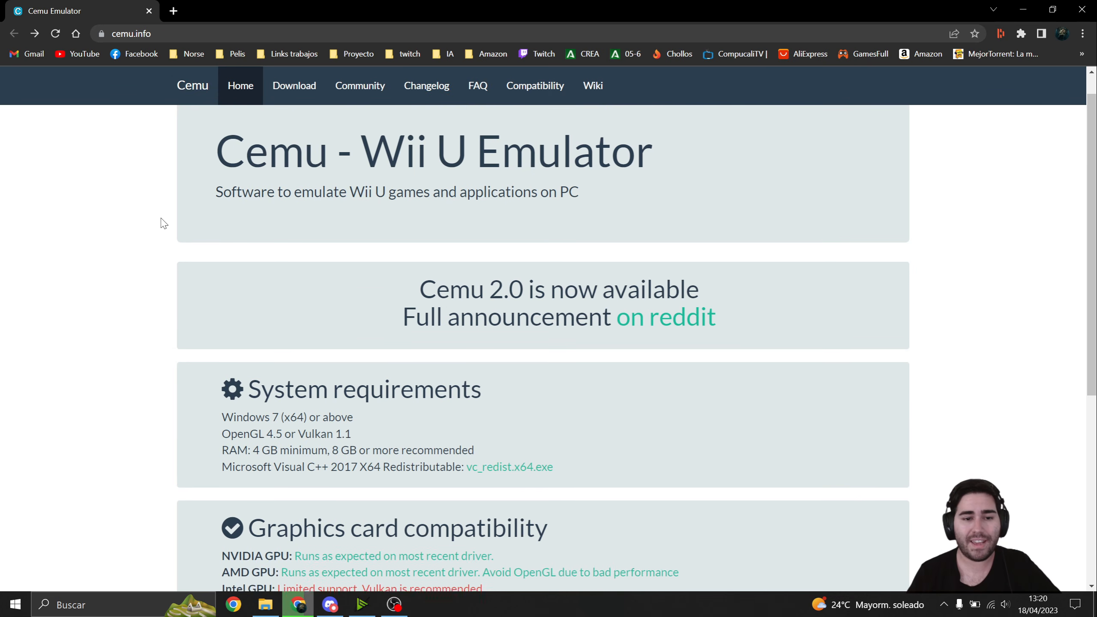
{"action": "scroll", "coordinate": [141, 276], "scroll_direction": "up", "scroll_amount": 1}
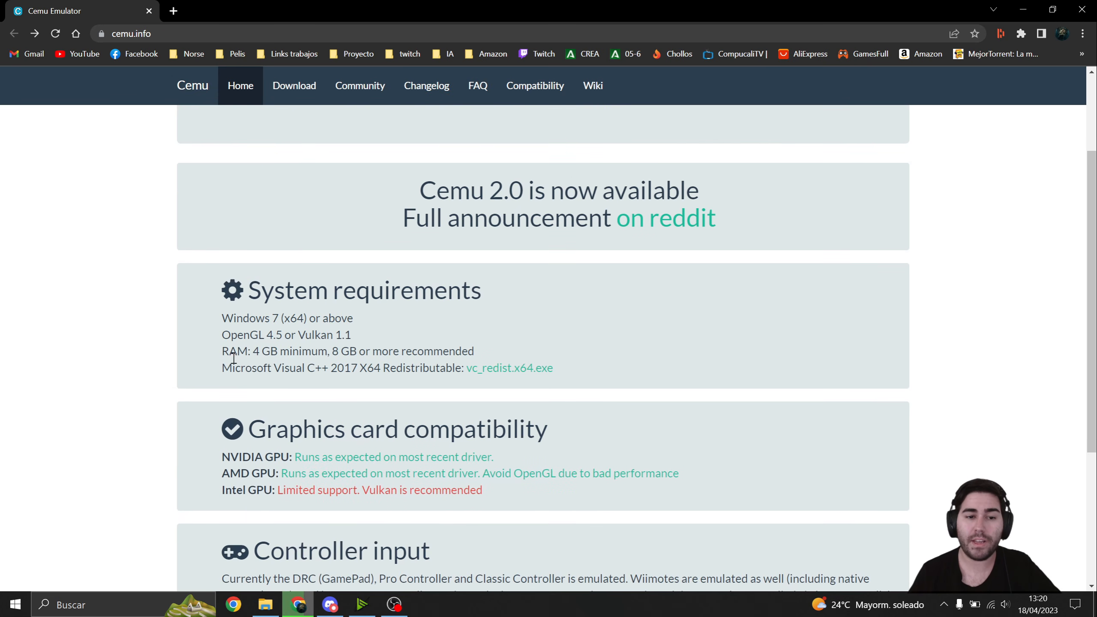
{"action": "left_click_drag", "start_coordinate": [225, 323], "coordinate": [299, 318]}
{"action": "left_click", "coordinate": [269, 322]}
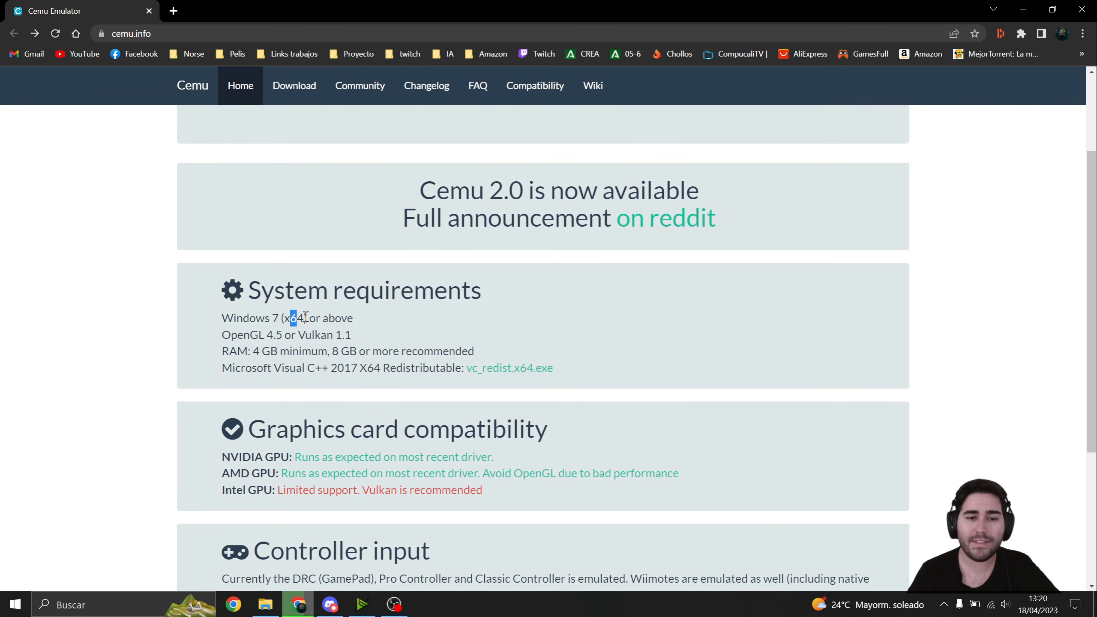
{"action": "left_click", "coordinate": [305, 318]}
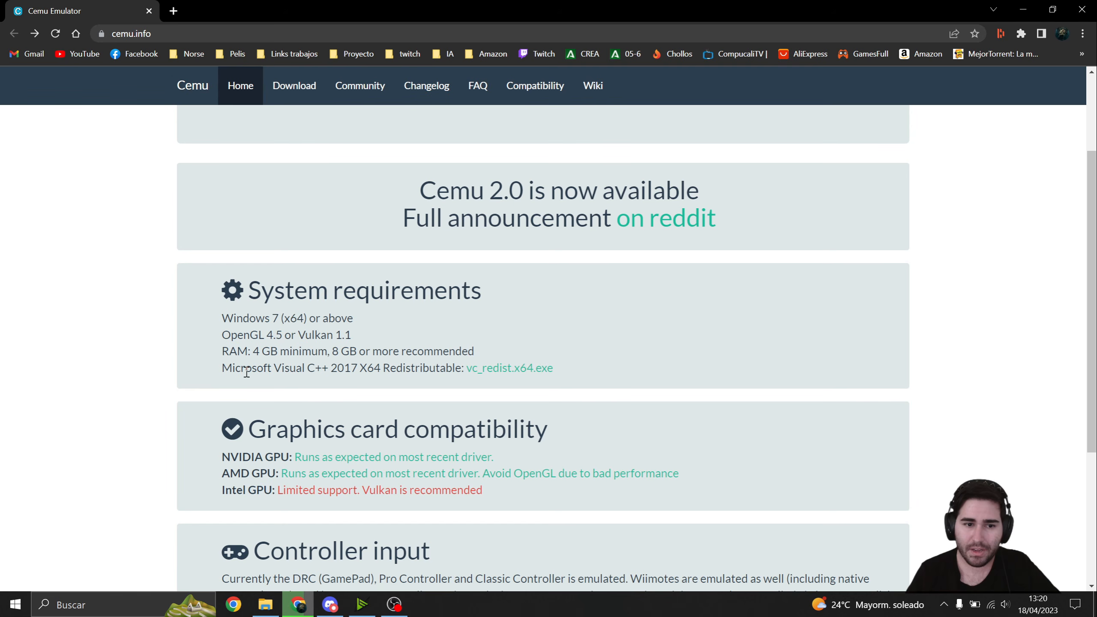
- Examine the minimum and recommended RAM in Cemu's system requirements
{"action": "left_click_drag", "start_coordinate": [237, 355], "coordinate": [296, 355]}
{"action": "left_click", "coordinate": [265, 354]}
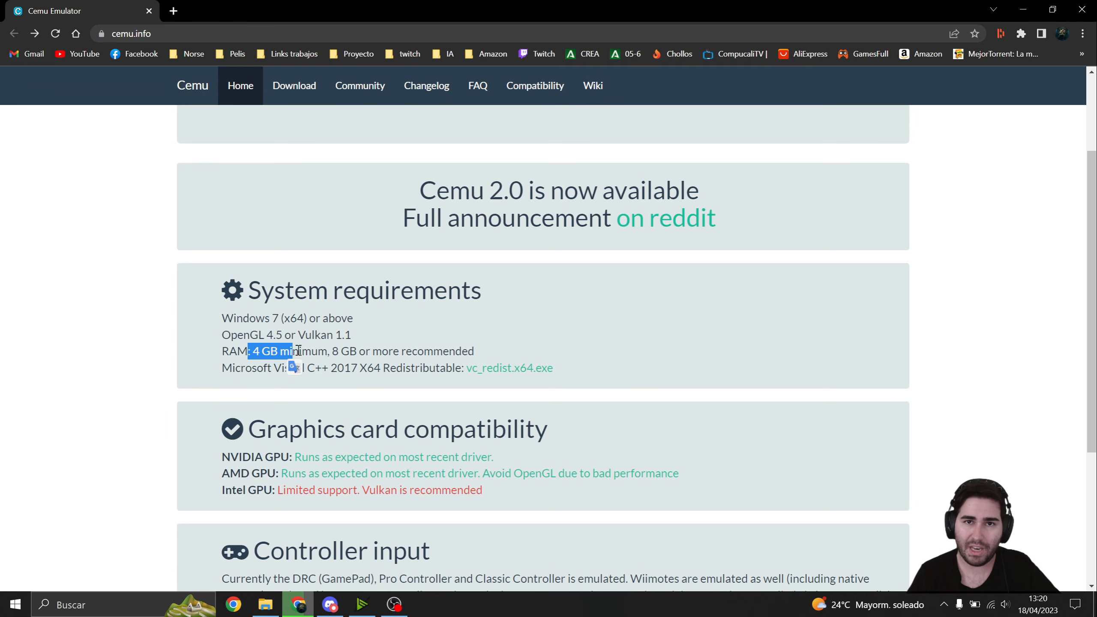
{"action": "left_click", "coordinate": [298, 351]}
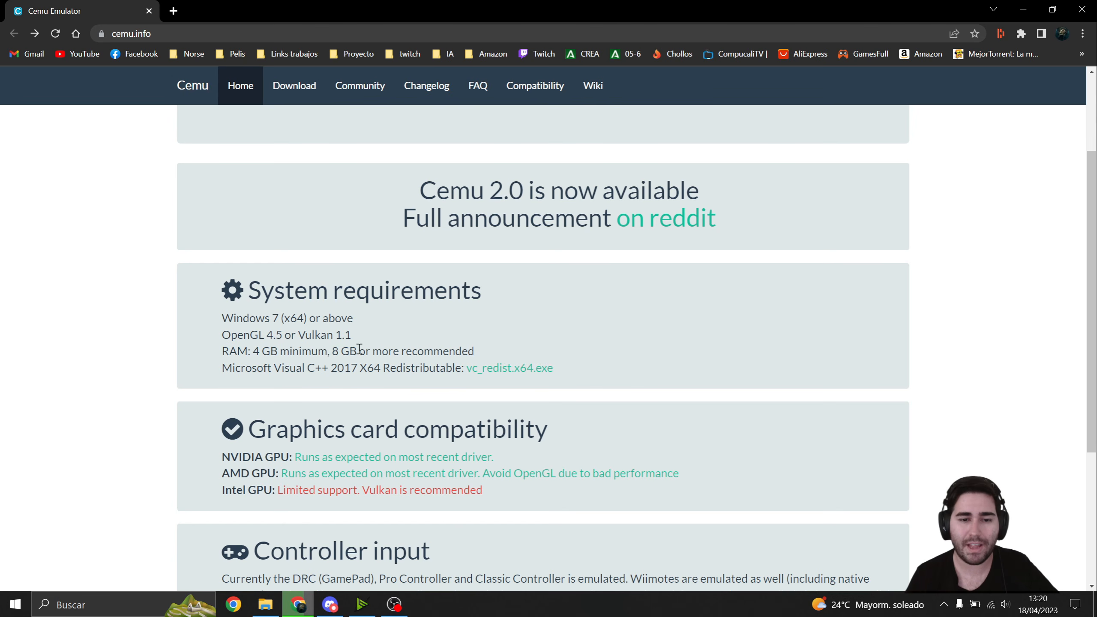
{"action": "left_click_drag", "start_coordinate": [408, 354], "coordinate": [471, 352]}
{"action": "left_click", "coordinate": [430, 355]}
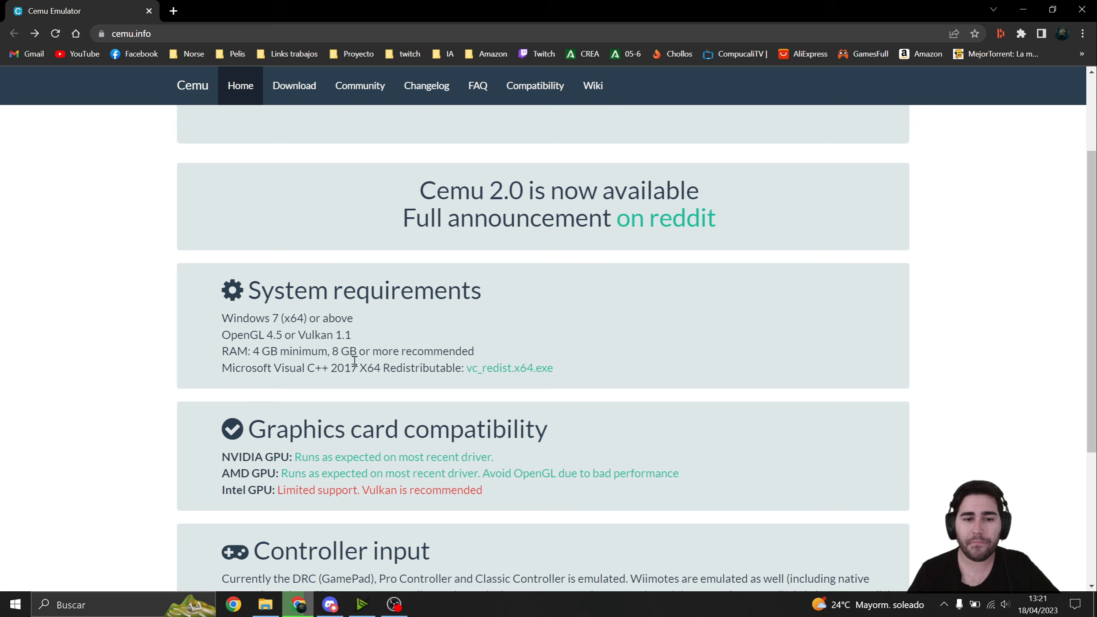
{"action": "left_click_drag", "start_coordinate": [333, 354], "coordinate": [246, 354]}
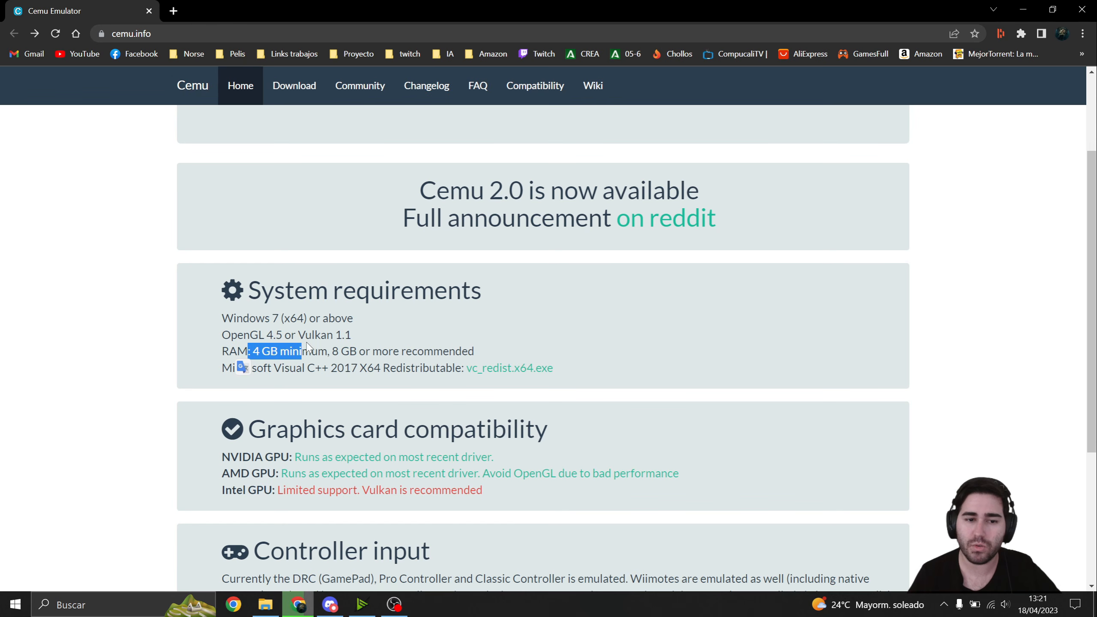
{"action": "left_click", "coordinate": [302, 357]}
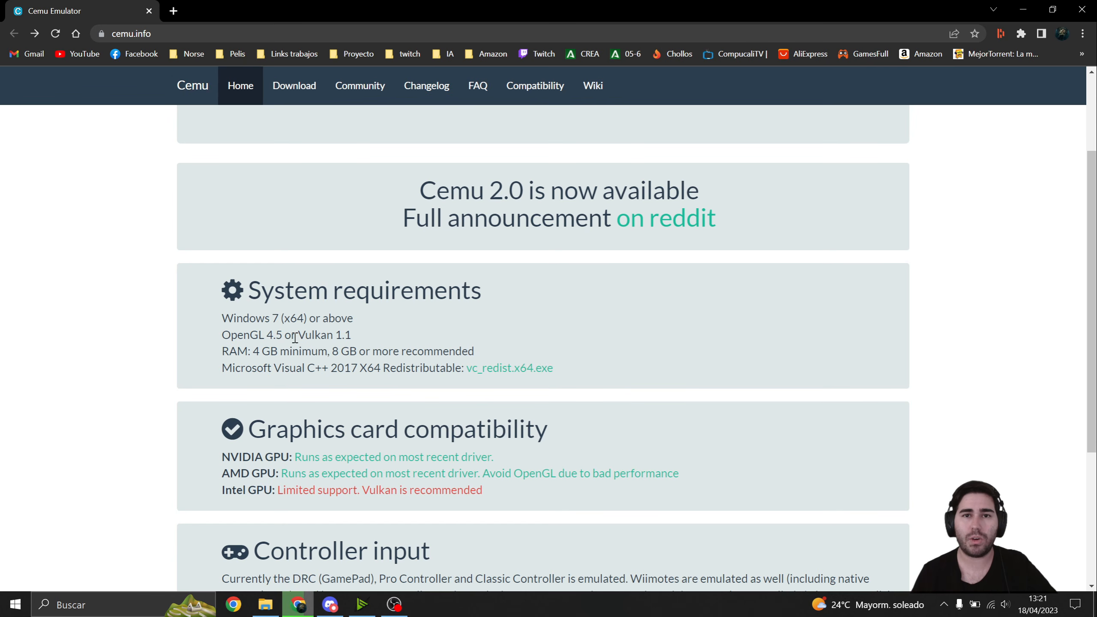
{"action": "left_click_drag", "start_coordinate": [265, 352], "coordinate": [246, 352]}
{"action": "left_click", "coordinate": [250, 352]}
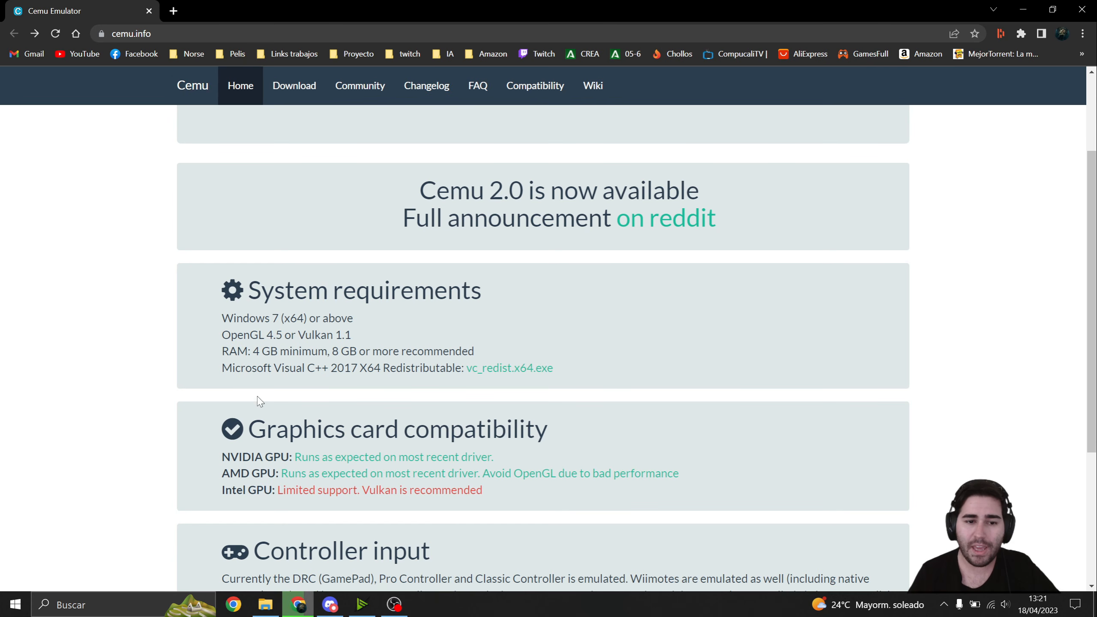
- Examine the Microsoft Visual C++ Redistributable entry in the system requirements
{"action": "left_click_drag", "start_coordinate": [232, 372], "coordinate": [315, 367]}
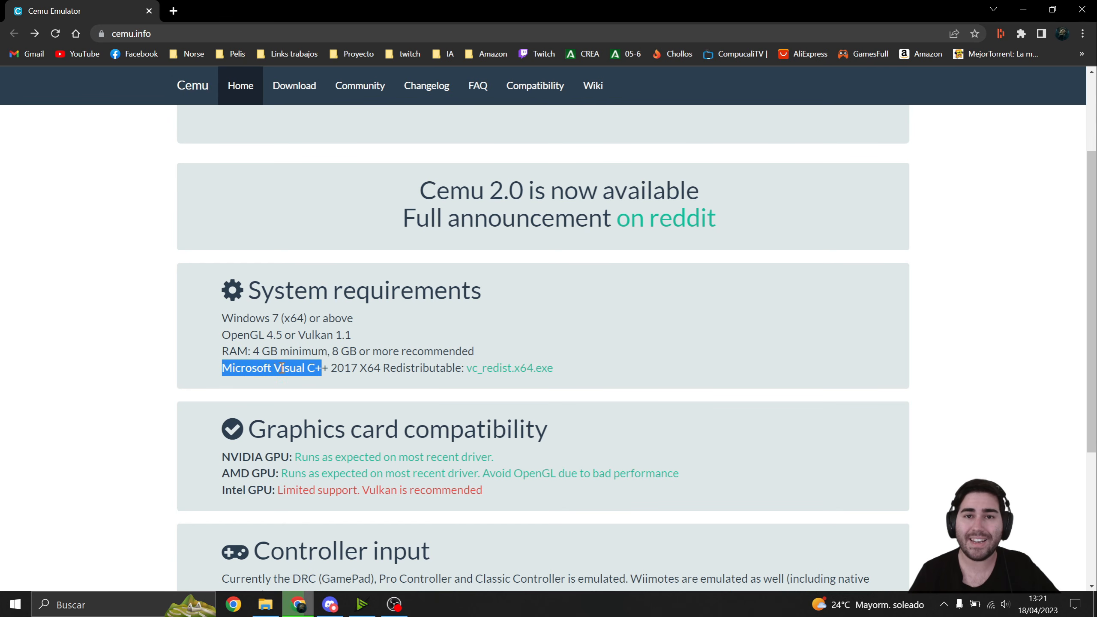
{"action": "left_click", "coordinate": [243, 366]}
{"action": "left_click_drag", "start_coordinate": [243, 366], "coordinate": [375, 372]}
{"action": "left_click", "coordinate": [314, 366]}
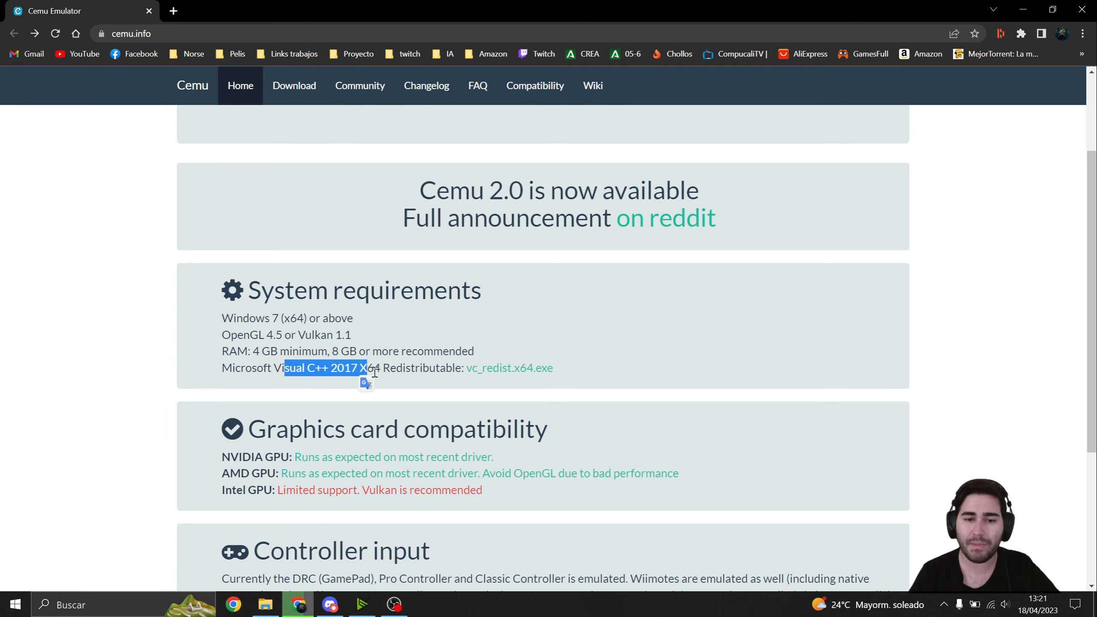
{"action": "left_click", "coordinate": [401, 365]}
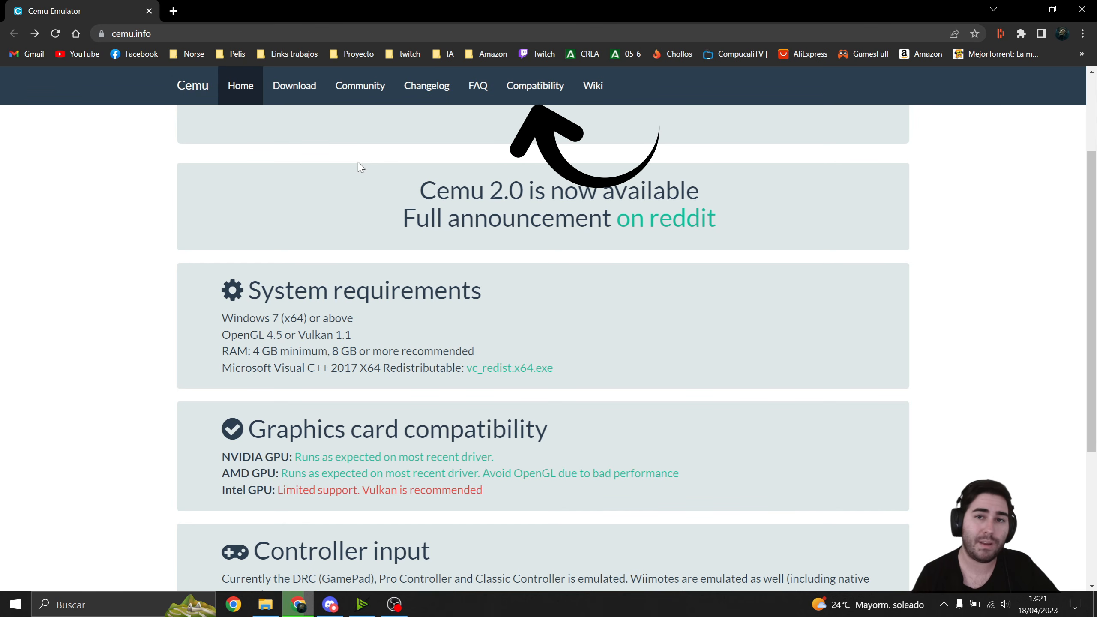
- Open Cemu's Compatibility list and look over the game table and the rating legend
{"action": "left_click", "coordinate": [517, 90]}
{"action": "scroll", "coordinate": [194, 319], "scroll_direction": "down", "scroll_amount": 6}
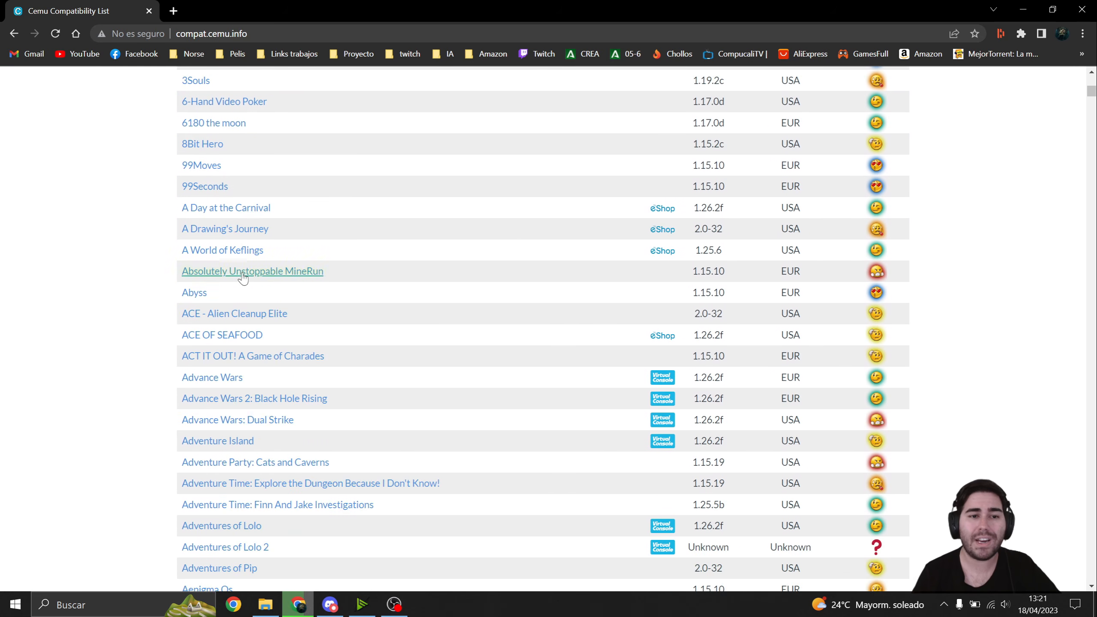
{"action": "scroll", "coordinate": [194, 319], "scroll_direction": "up", "scroll_amount": 6}
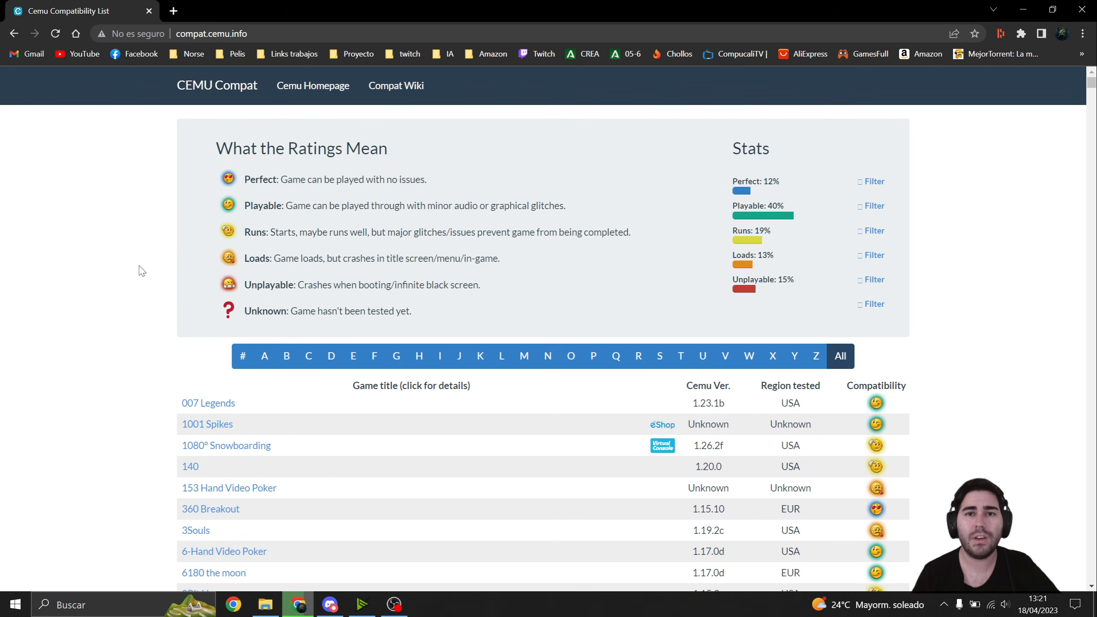
{"action": "scroll", "coordinate": [142, 302], "scroll_direction": "down", "scroll_amount": 4}
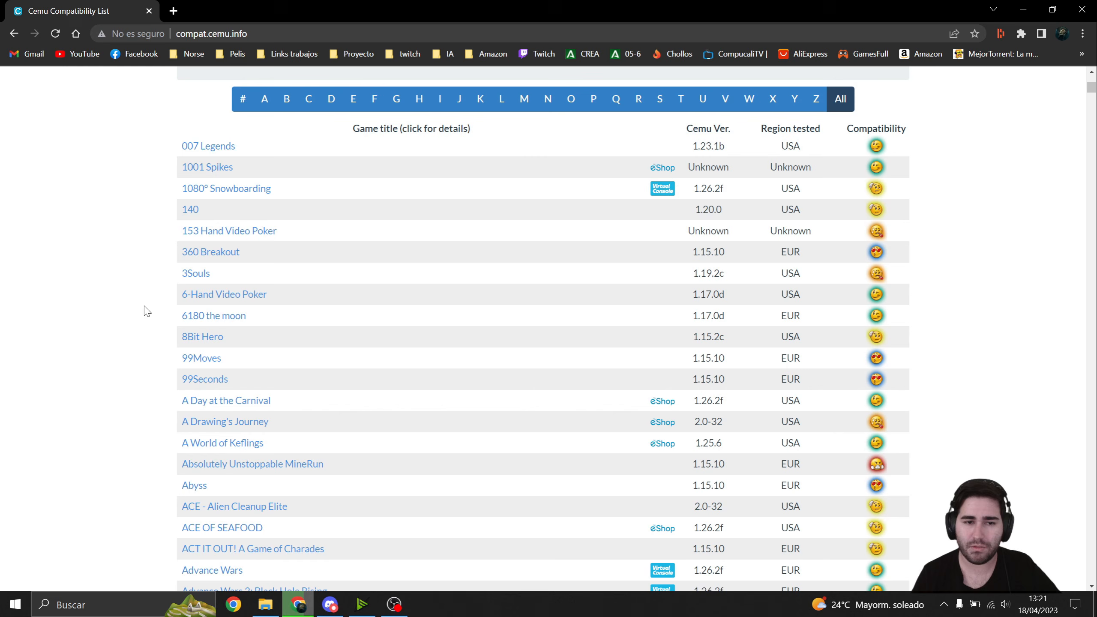
{"action": "scroll", "coordinate": [204, 381], "scroll_direction": "up", "scroll_amount": 4}
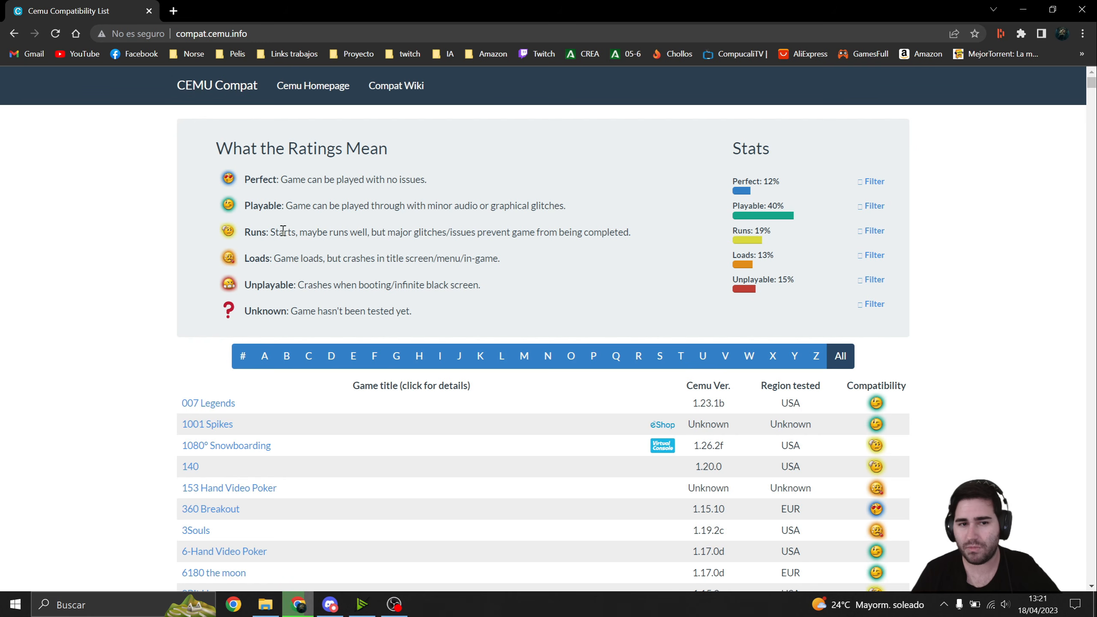
- Read the meanings of the Runs, Loads and Unplayable ratings in the compatibility legend
{"action": "left_click_drag", "start_coordinate": [269, 232], "coordinate": [326, 233]}
{"action": "left_click", "coordinate": [272, 244]}
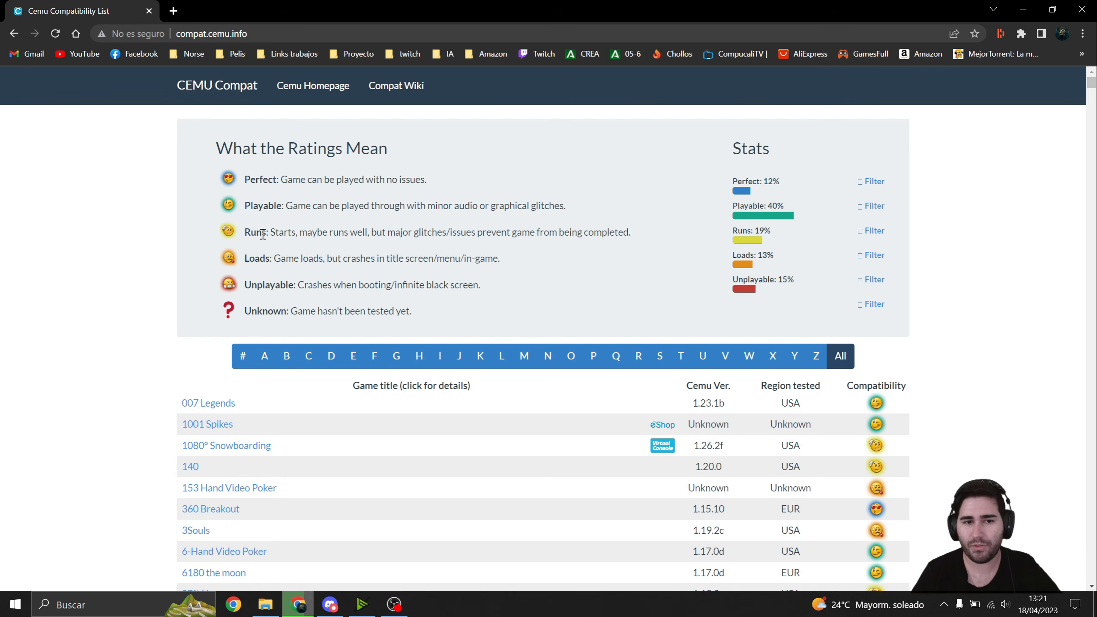
{"action": "left_click_drag", "start_coordinate": [257, 234], "coordinate": [503, 236]}
{"action": "left_click", "coordinate": [309, 212]}
{"action": "left_click", "coordinate": [504, 236]}
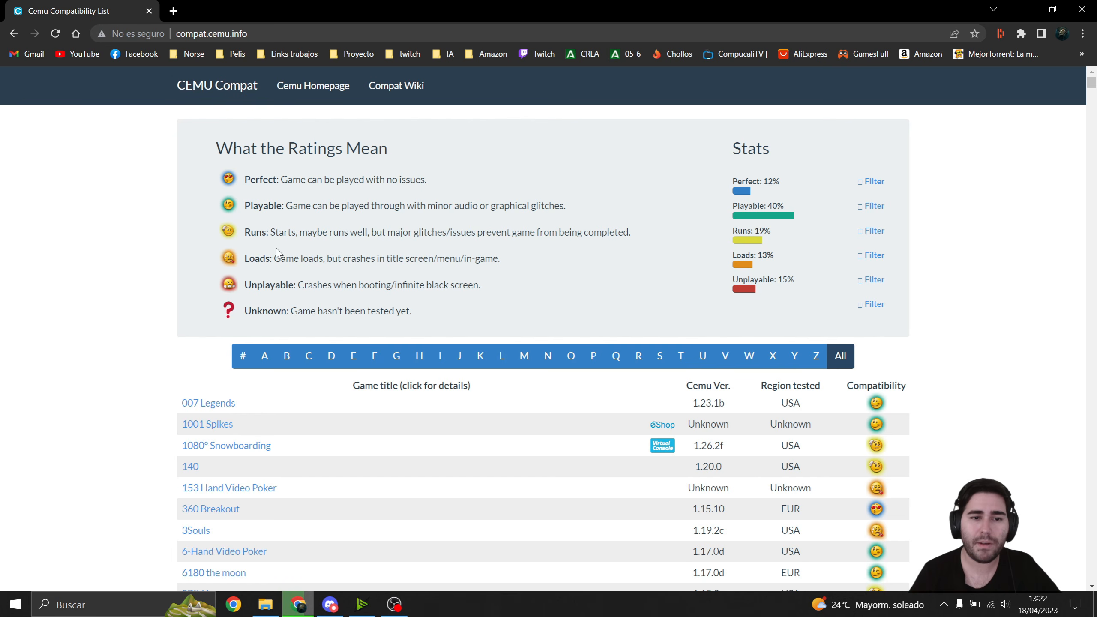
{"action": "left_click_drag", "start_coordinate": [286, 259], "coordinate": [350, 262]}
{"action": "left_click", "coordinate": [455, 254]}
{"action": "left_click", "coordinate": [262, 286]}
{"action": "left_click_drag", "start_coordinate": [258, 286], "coordinate": [327, 294]}
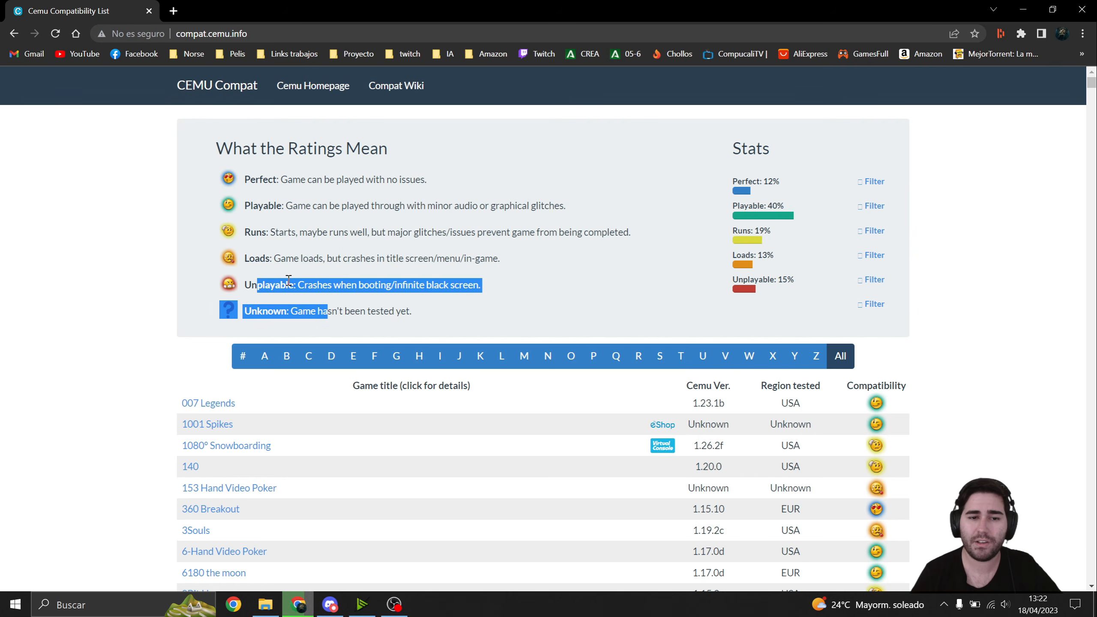
{"action": "left_click", "coordinate": [285, 281]}
{"action": "left_click_drag", "start_coordinate": [258, 286], "coordinate": [307, 292]}
{"action": "left_click", "coordinate": [324, 288]}
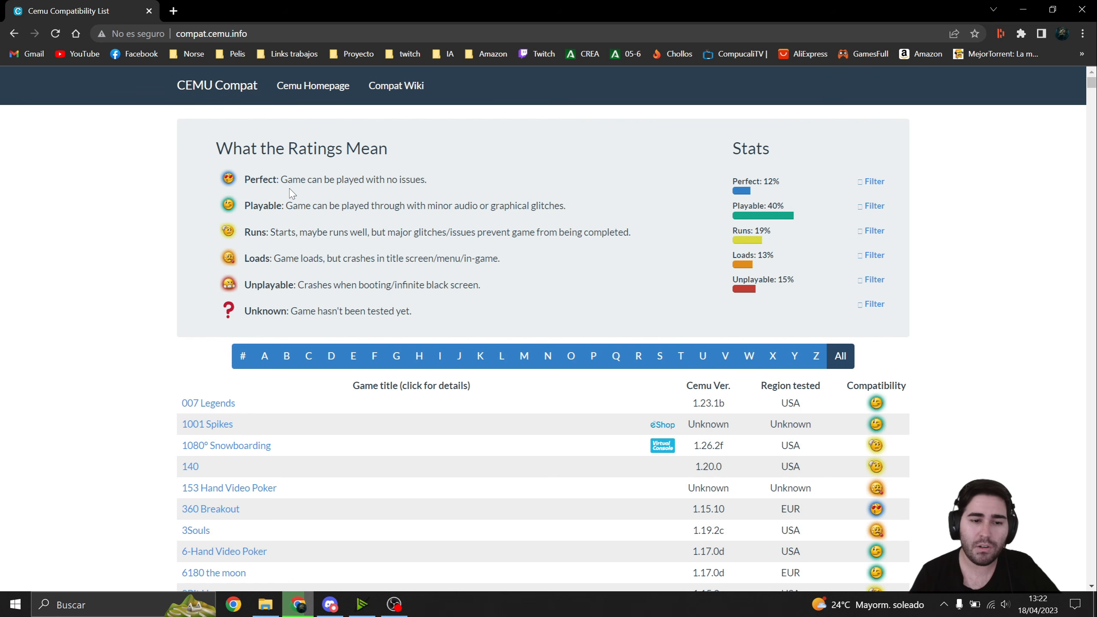
- Check the compatibility ratings of the listed games and return to the Cemu home page
{"action": "scroll", "coordinate": [292, 194], "scroll_direction": "down", "scroll_amount": 3}
{"action": "scroll", "coordinate": [260, 259], "scroll_direction": "up", "scroll_amount": 3}
{"action": "scroll", "coordinate": [234, 317], "scroll_direction": "down", "scroll_amount": 7}
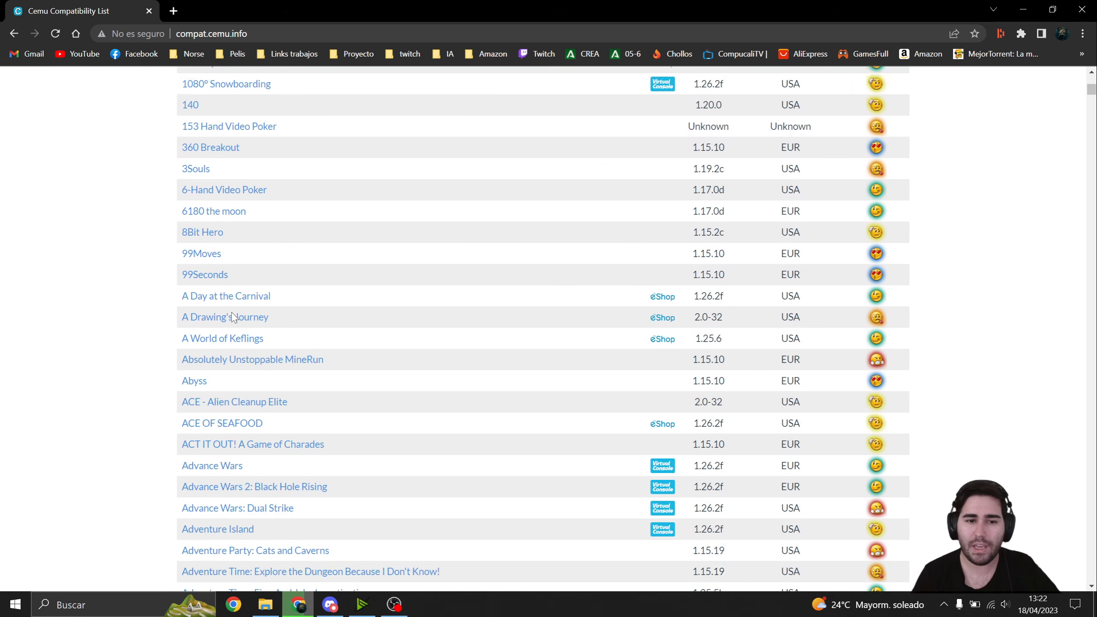
{"action": "scroll", "coordinate": [245, 416], "scroll_direction": "down", "scroll_amount": 10}
{"action": "scroll", "coordinate": [251, 415], "scroll_direction": "up", "scroll_amount": 15}
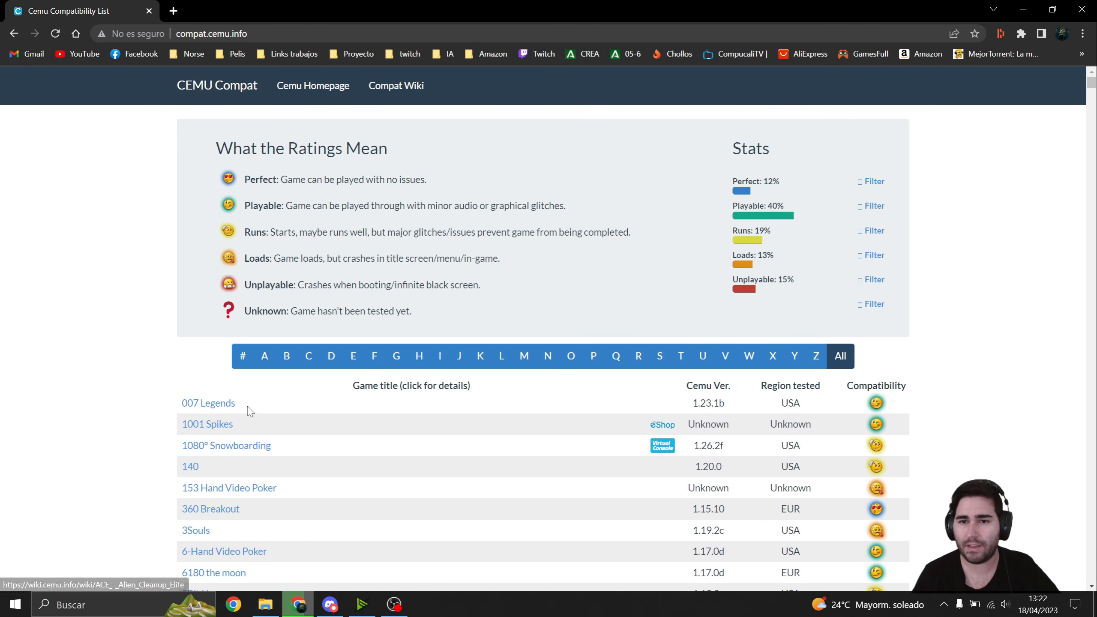
{"action": "scroll", "coordinate": [641, 237], "scroll_direction": "down", "scroll_amount": 7}
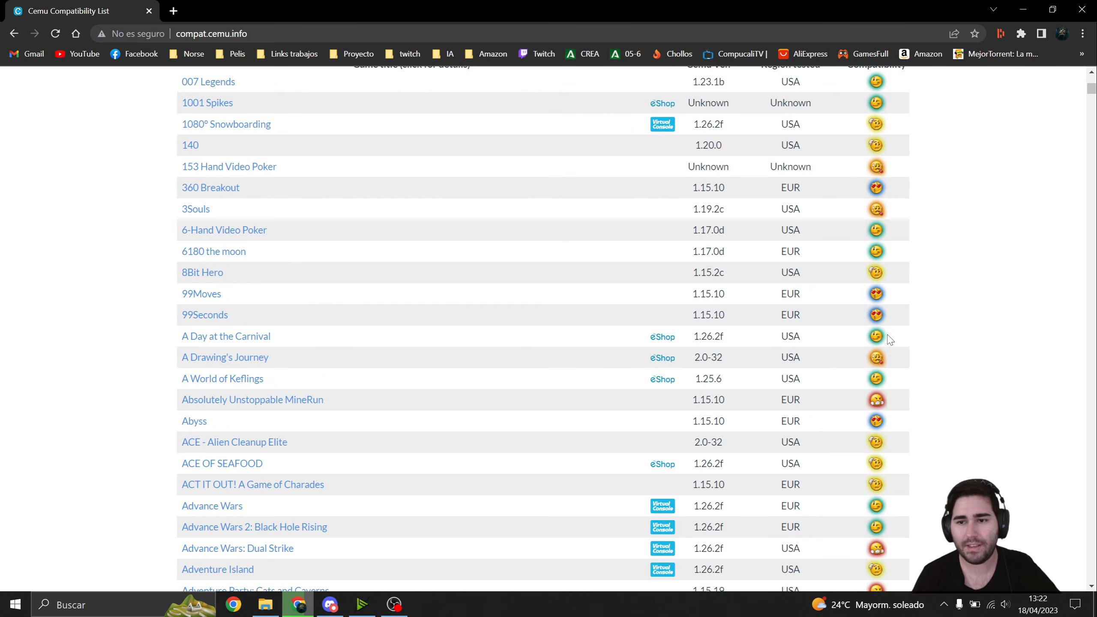
{"action": "scroll", "coordinate": [887, 233], "scroll_direction": "up", "scroll_amount": 4}
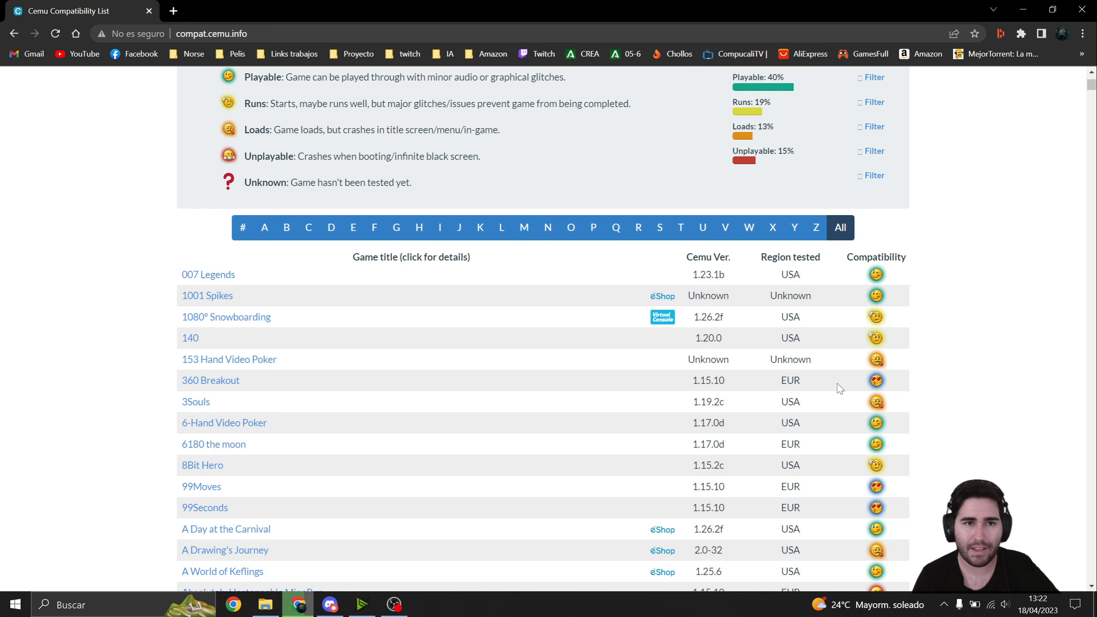
{"action": "scroll", "coordinate": [2, 157], "scroll_direction": "up", "scroll_amount": 3}
{"action": "left_click", "coordinate": [14, 33]}
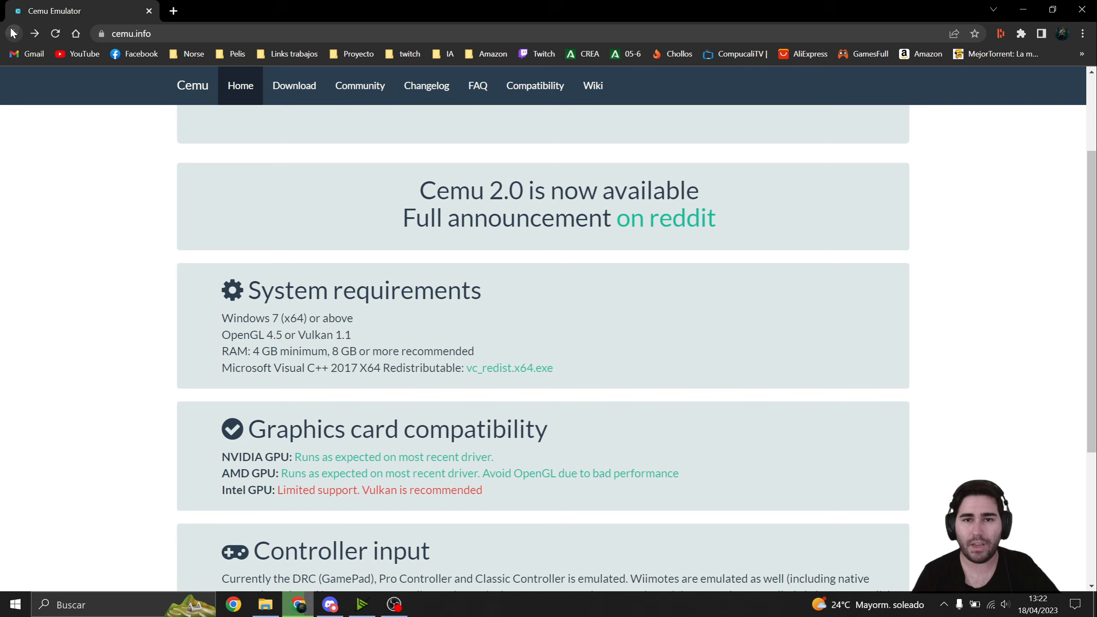
{"action": "scroll", "coordinate": [79, 215], "scroll_direction": "down", "scroll_amount": 1}
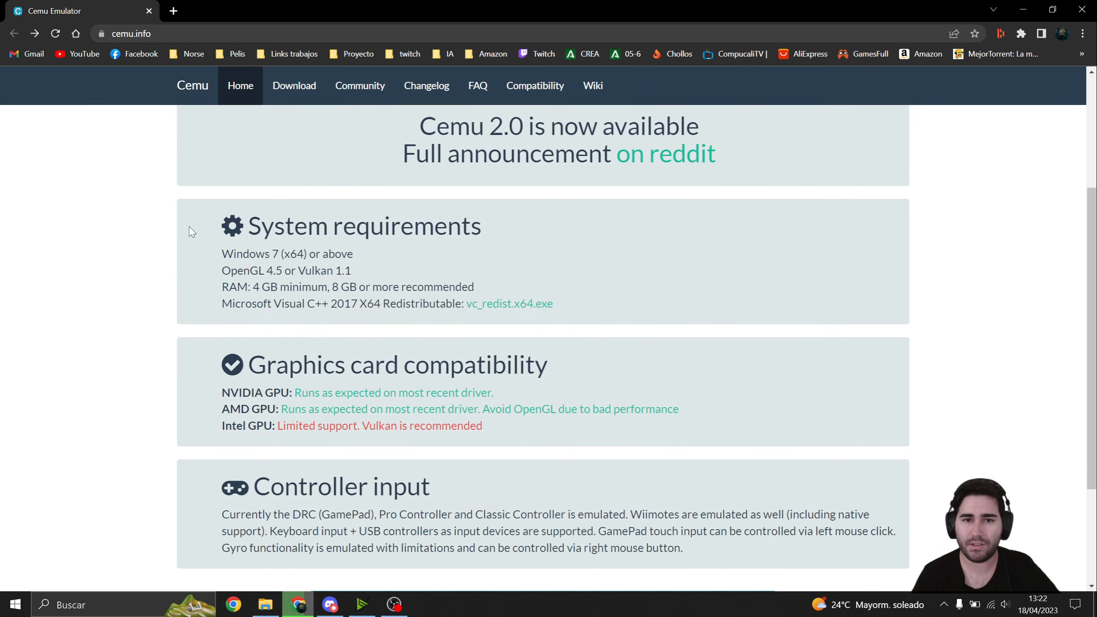
- Open the release page for the latest experimental version, Cemu 2.0 (recommended), from the Cemu home page
{"action": "scroll", "coordinate": [190, 229], "scroll_direction": "down", "scroll_amount": 2}
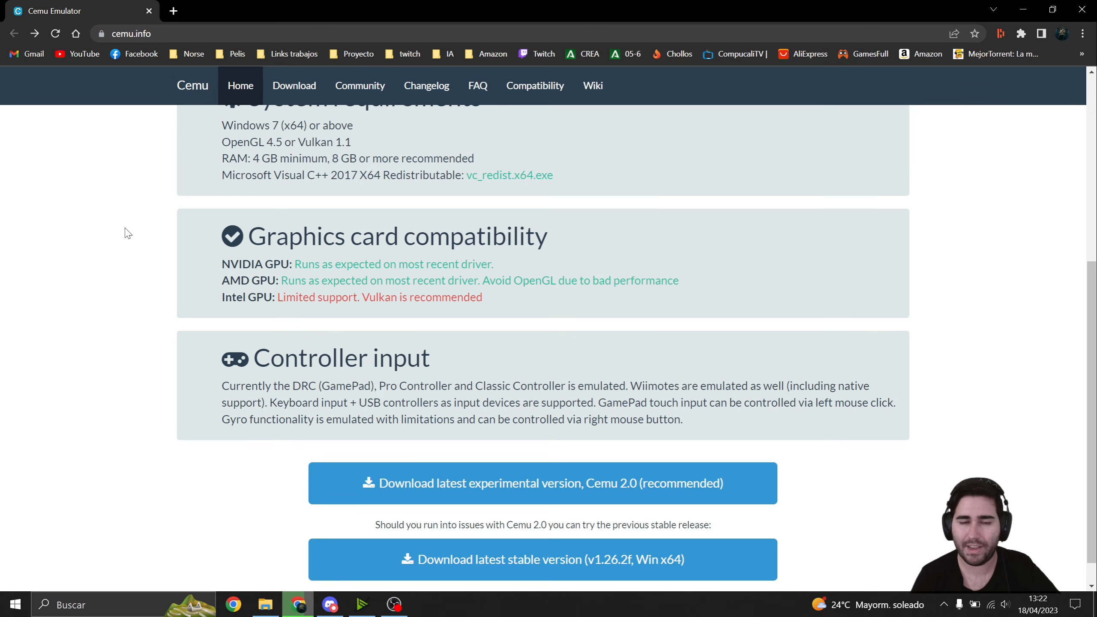
{"action": "scroll", "coordinate": [128, 233], "scroll_direction": "up", "scroll_amount": 5}
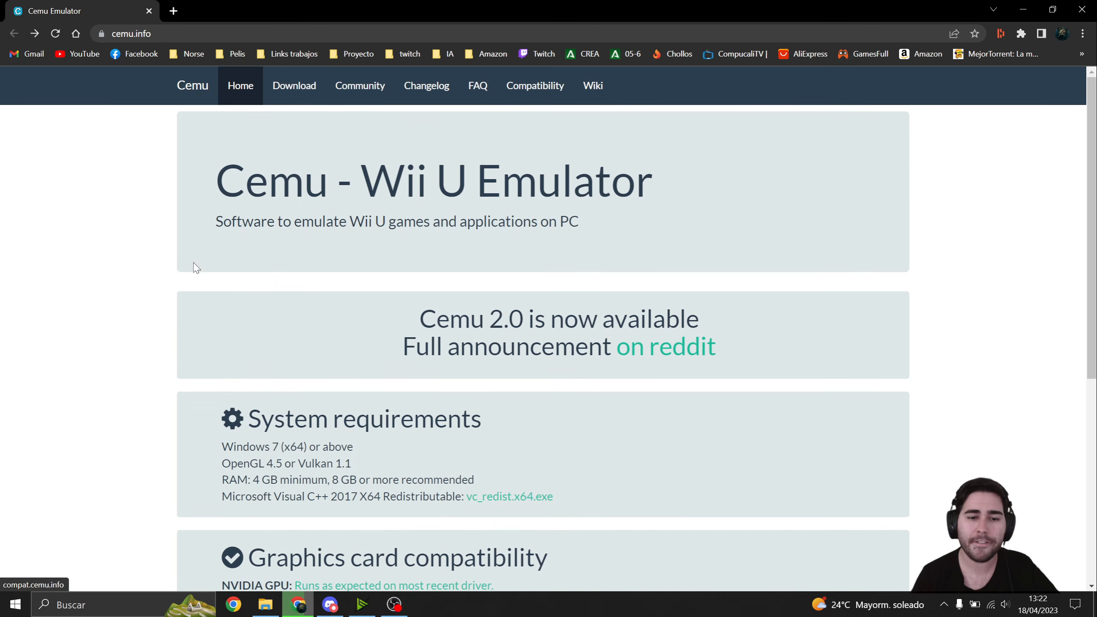
{"action": "scroll", "coordinate": [199, 259], "scroll_direction": "down", "scroll_amount": 6}
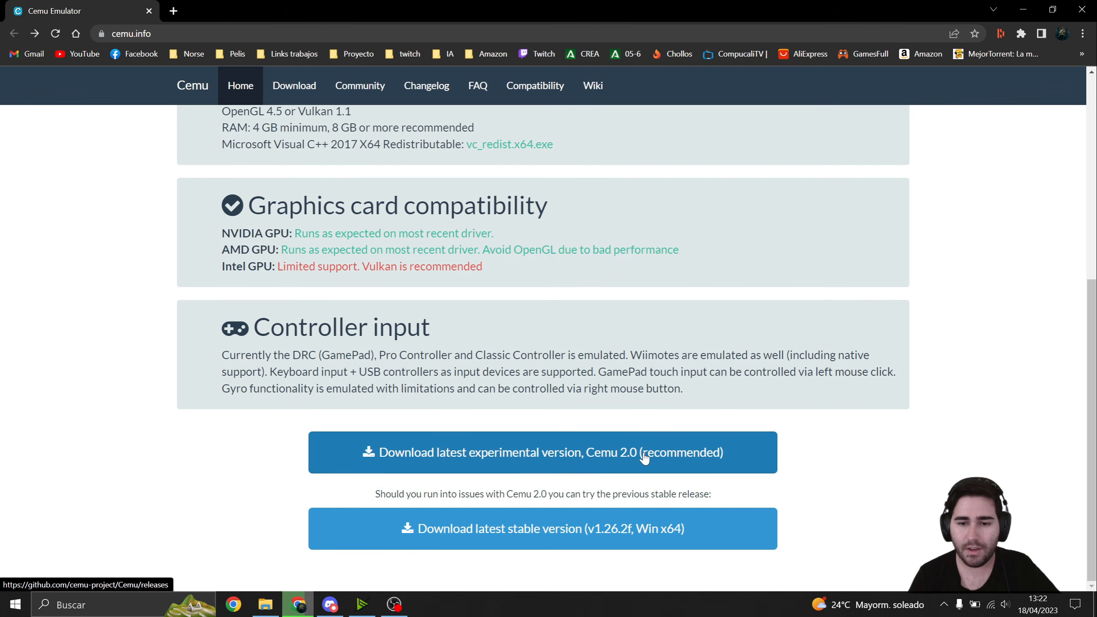
{"action": "left_click", "coordinate": [469, 453]}
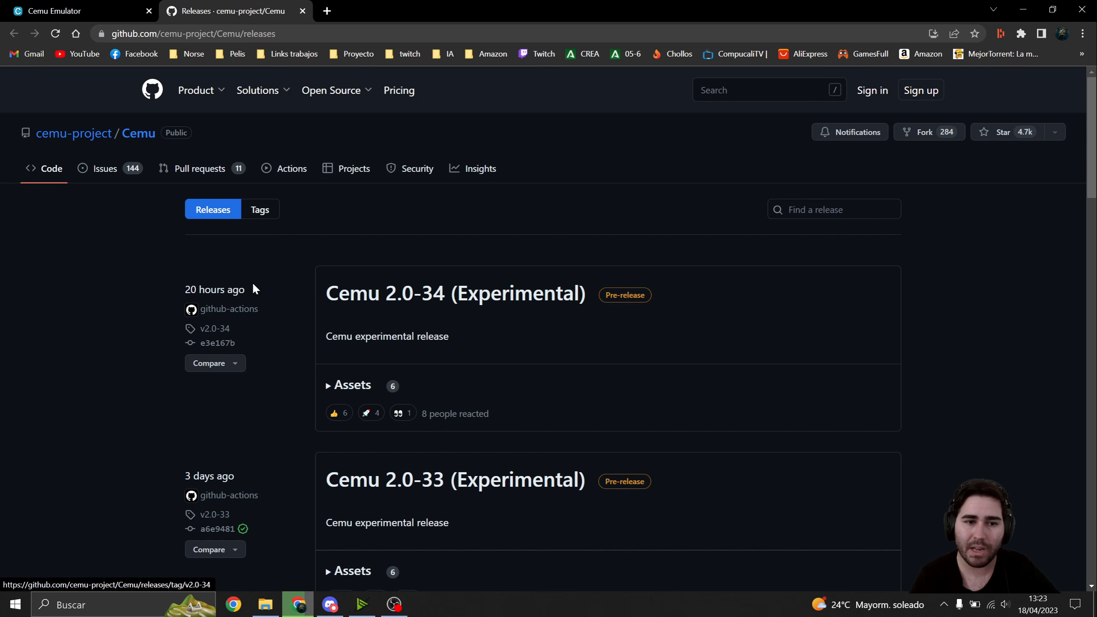
- Check the release date of Cemu 2.0-34 (Experimental) and expand its assets to locate the Windows x64 zip
{"action": "left_click_drag", "start_coordinate": [185, 289], "coordinate": [218, 289]}
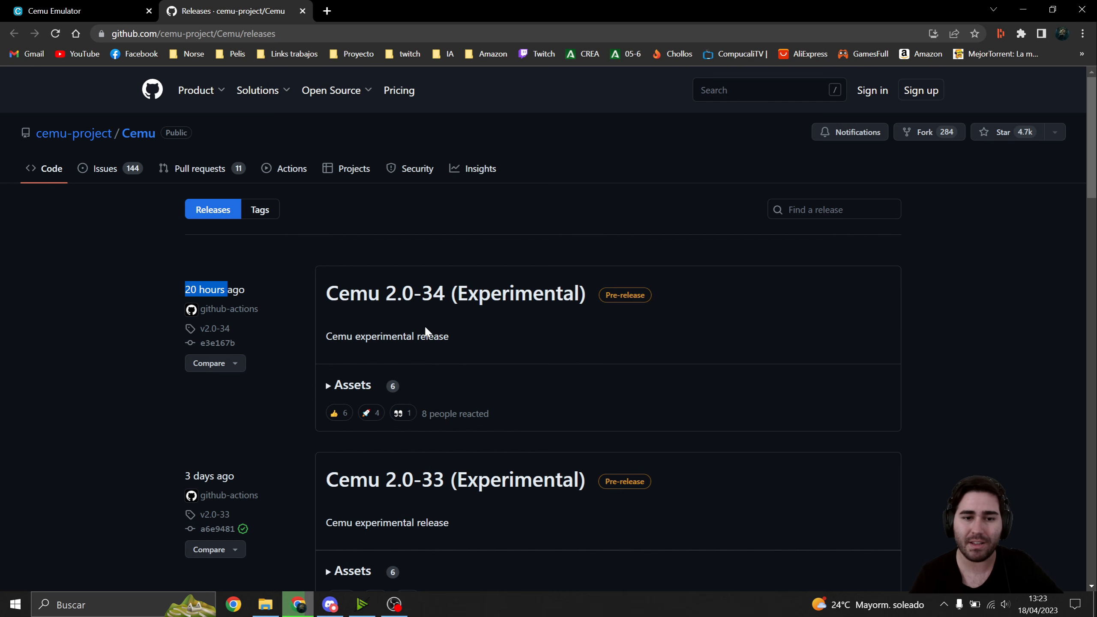
{"action": "scroll", "coordinate": [424, 325], "scroll_direction": "down", "scroll_amount": 1}
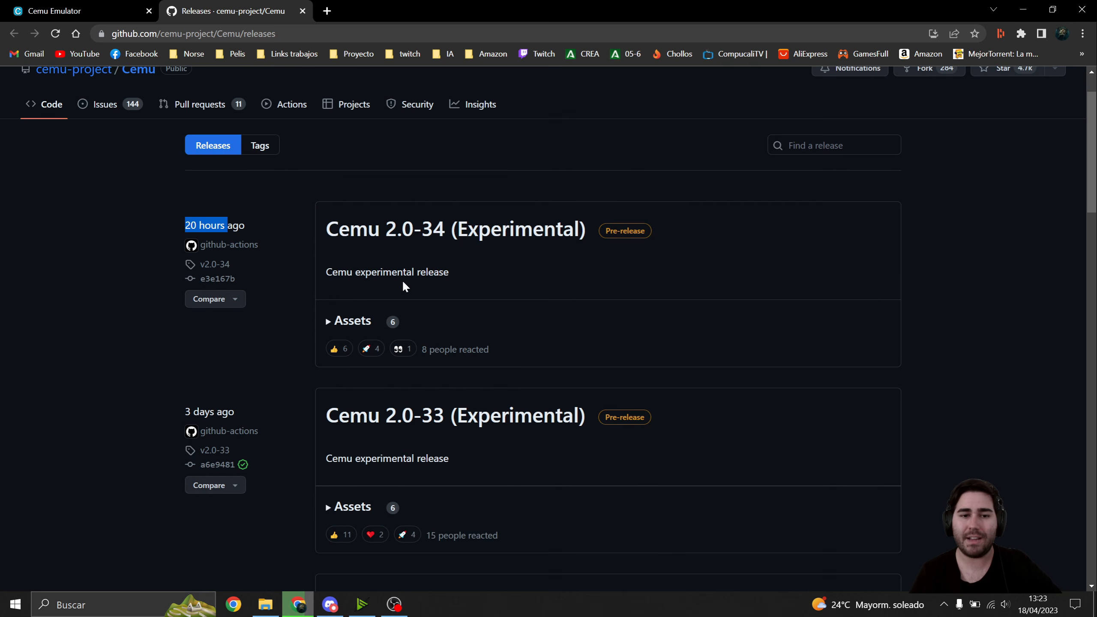
{"action": "left_click", "coordinate": [354, 328]}
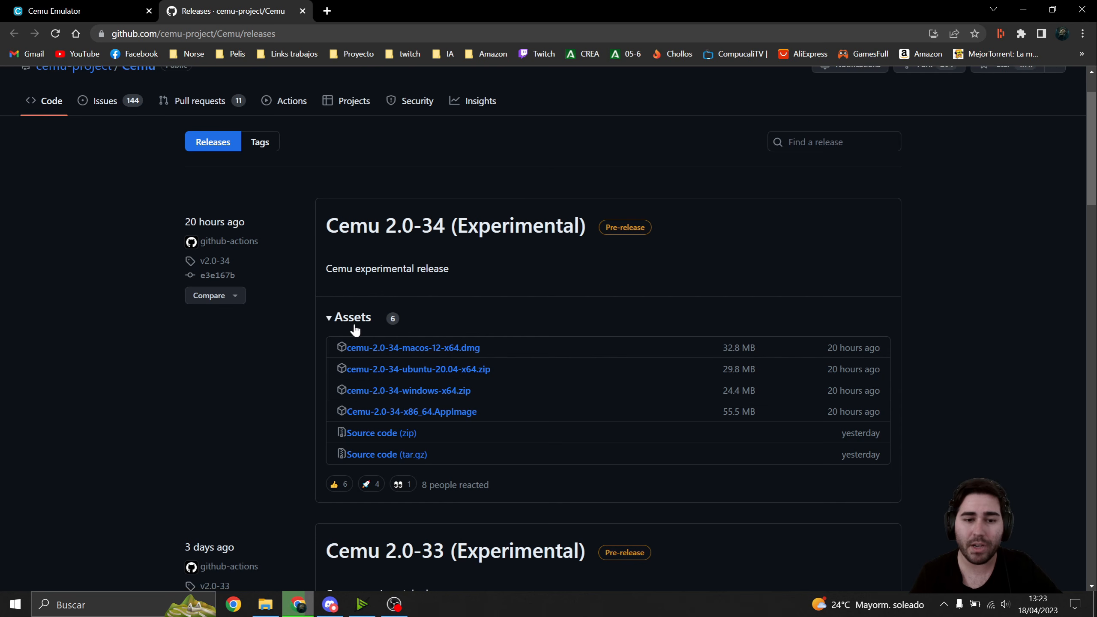
{"action": "scroll", "coordinate": [417, 293], "scroll_direction": "down", "scroll_amount": 1}
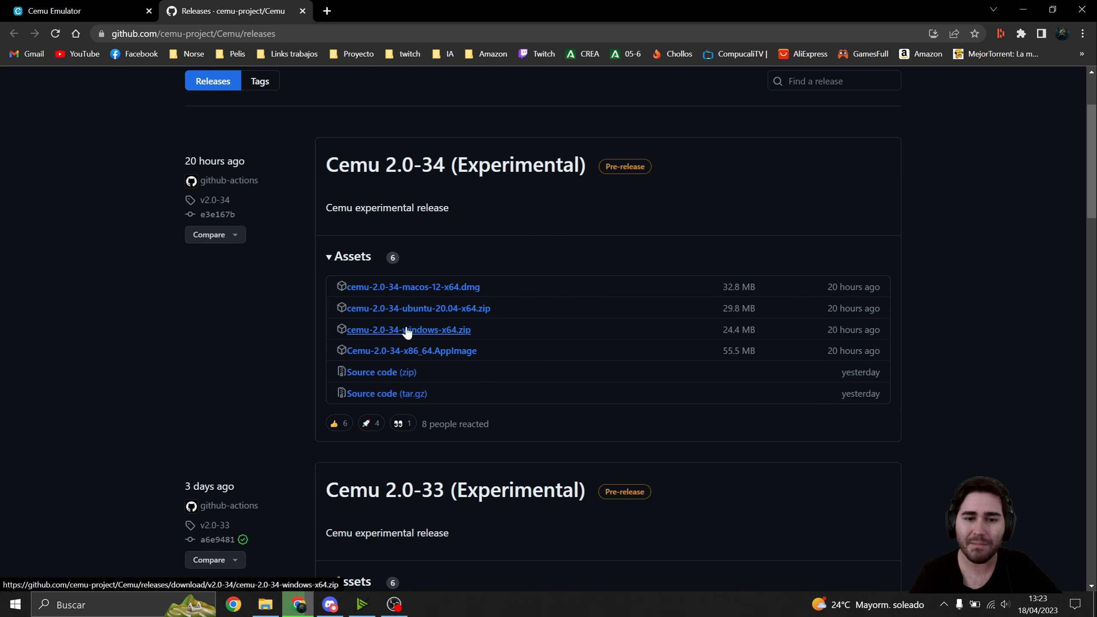
{"action": "scroll", "coordinate": [408, 342], "scroll_direction": "up", "scroll_amount": 1}
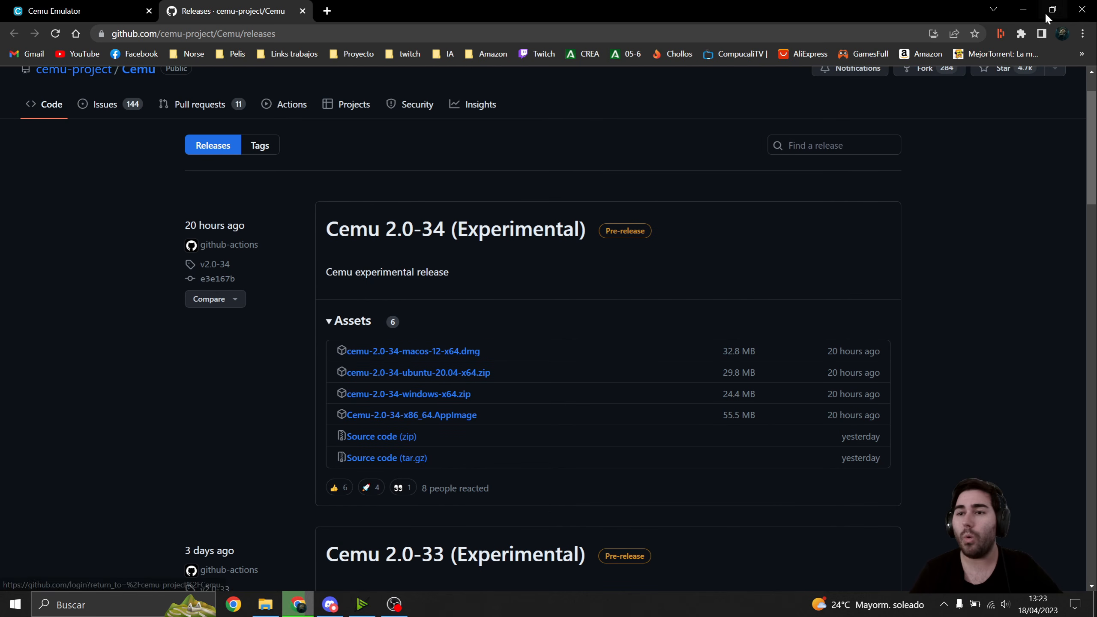
- Switch to the desktop, extract the cemu-2.0-34-windows-x64 archive there, and place the extracted folder beside the archive
{"action": "left_click", "coordinate": [1023, 10]}
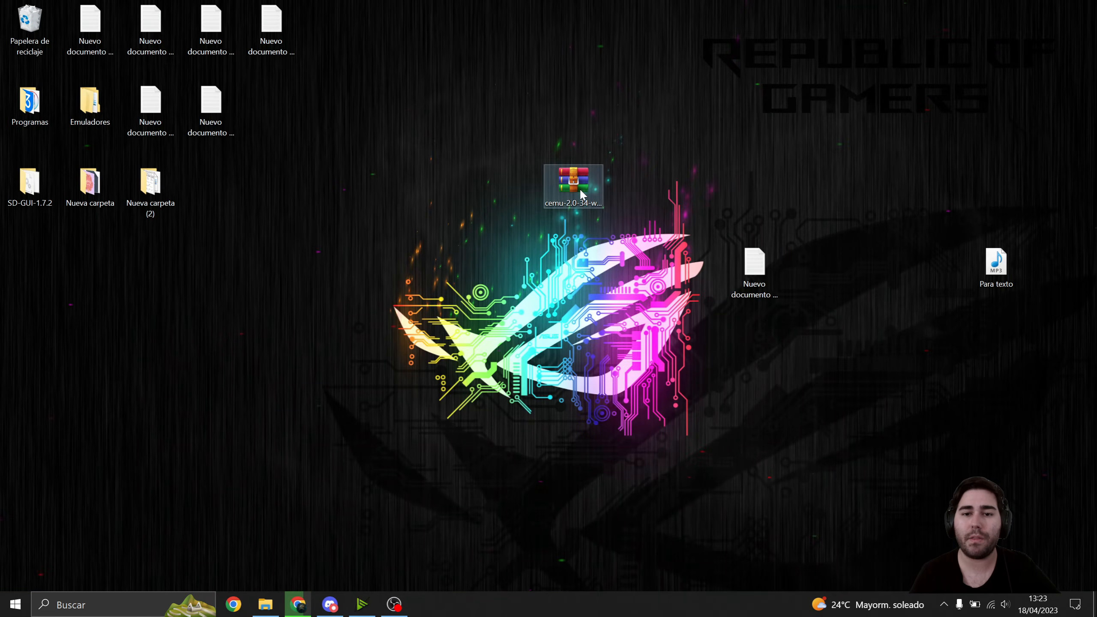
{"action": "left_click_drag", "start_coordinate": [505, 117], "coordinate": [586, 248]}
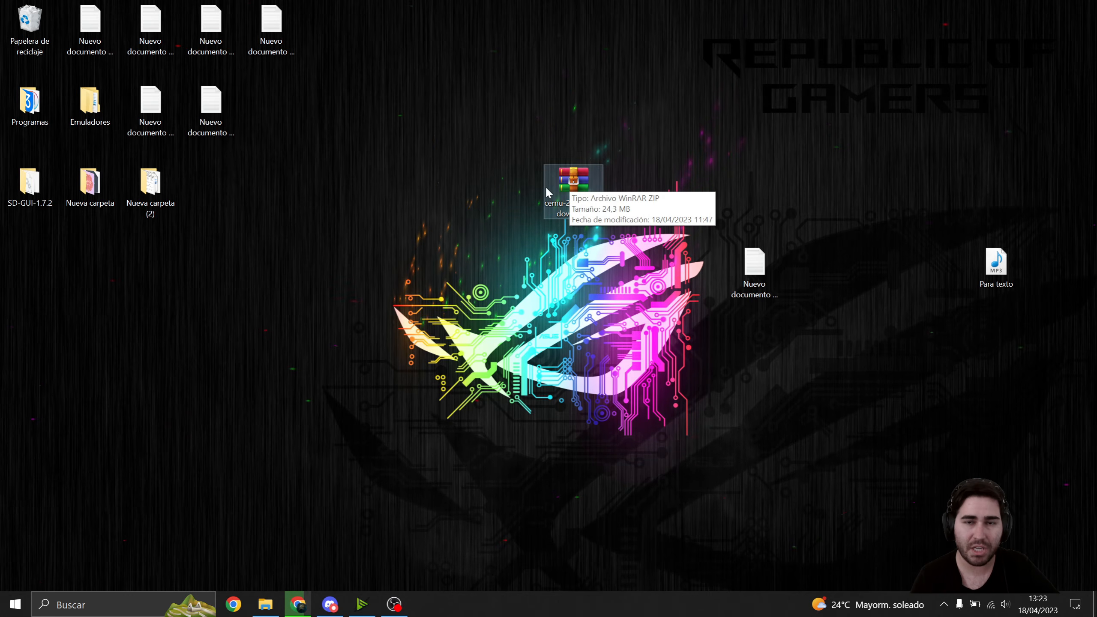
{"action": "left_click", "coordinate": [549, 148]}
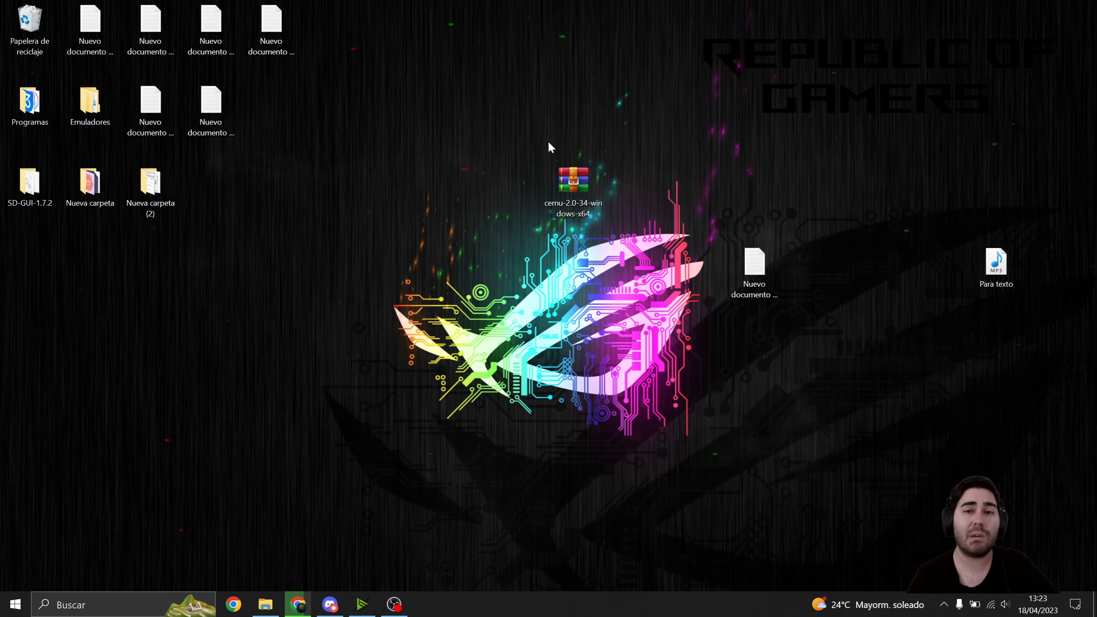
{"action": "right_click", "coordinate": [571, 169]}
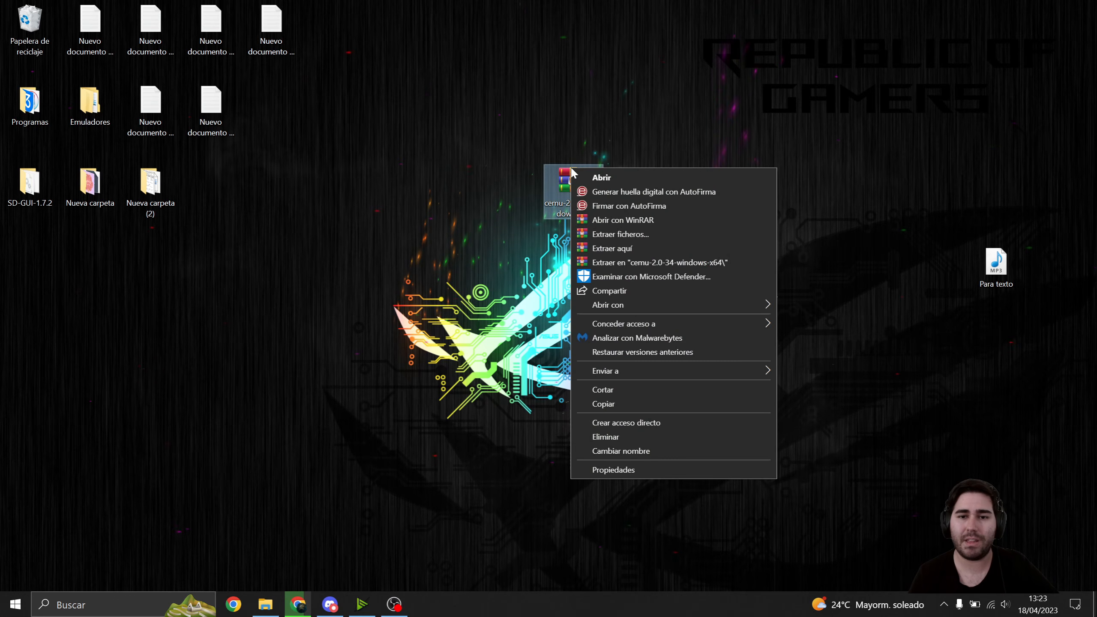
{"action": "left_click", "coordinate": [622, 253]}
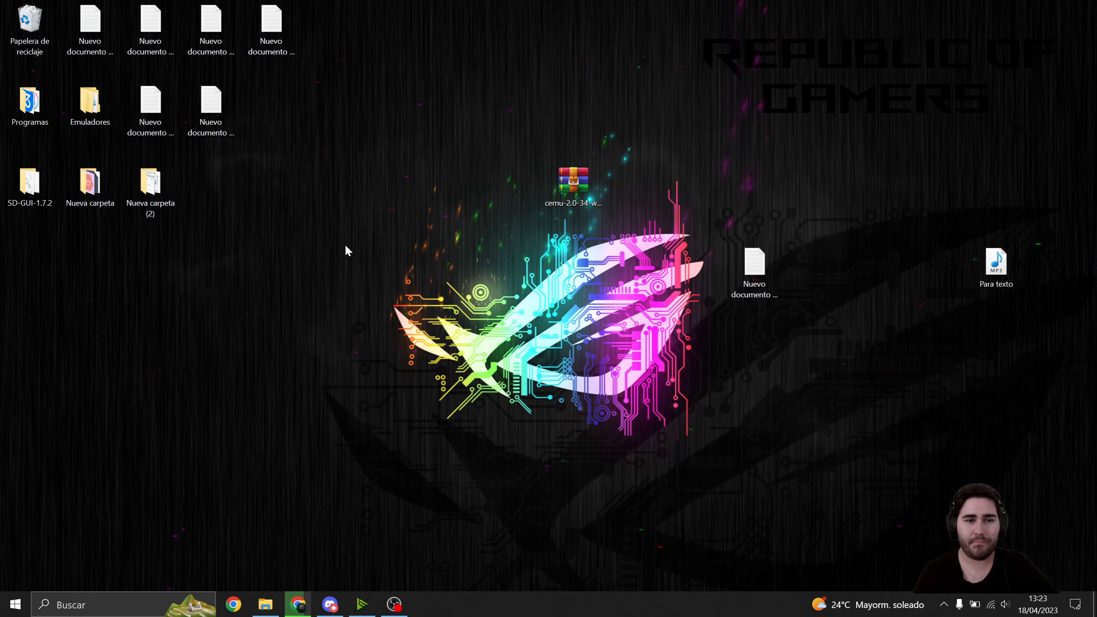
{"action": "left_click_drag", "start_coordinate": [26, 275], "coordinate": [499, 187]}
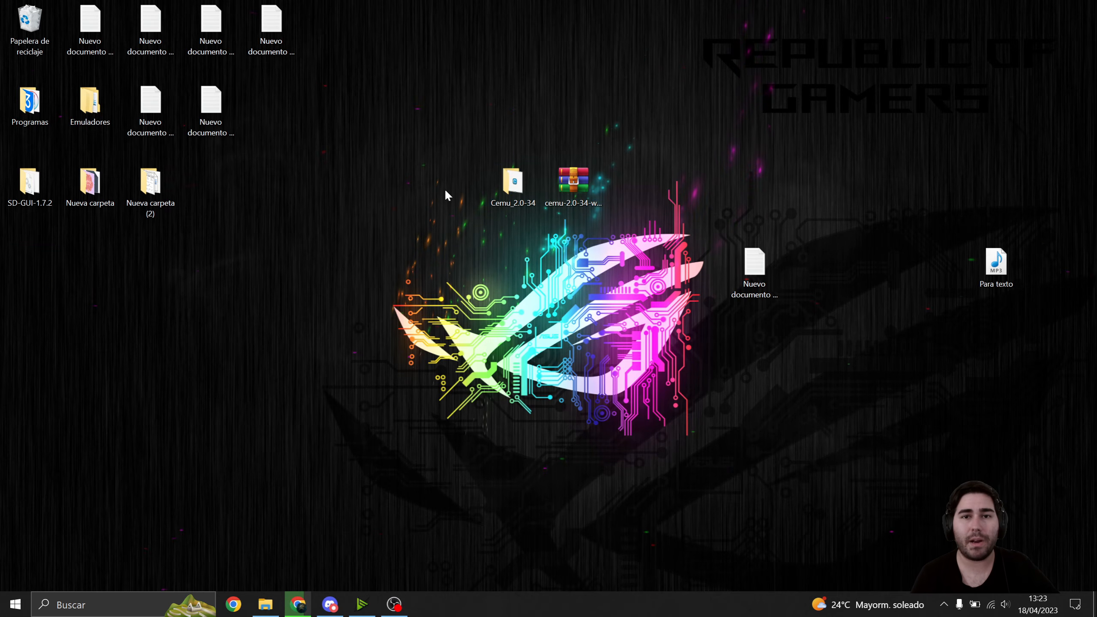
- Launch the Cemu application from the extracted Cemu_2.0-34 folder and reposition its Getting started window
{"action": "double_click", "coordinate": [506, 182]}
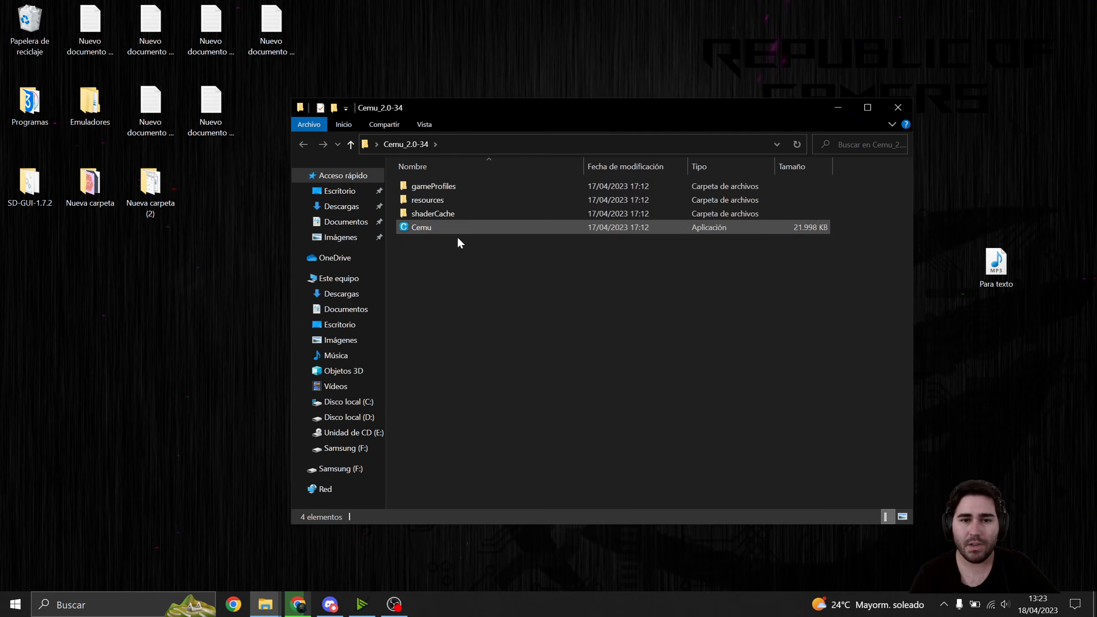
{"action": "left_click", "coordinate": [426, 228]}
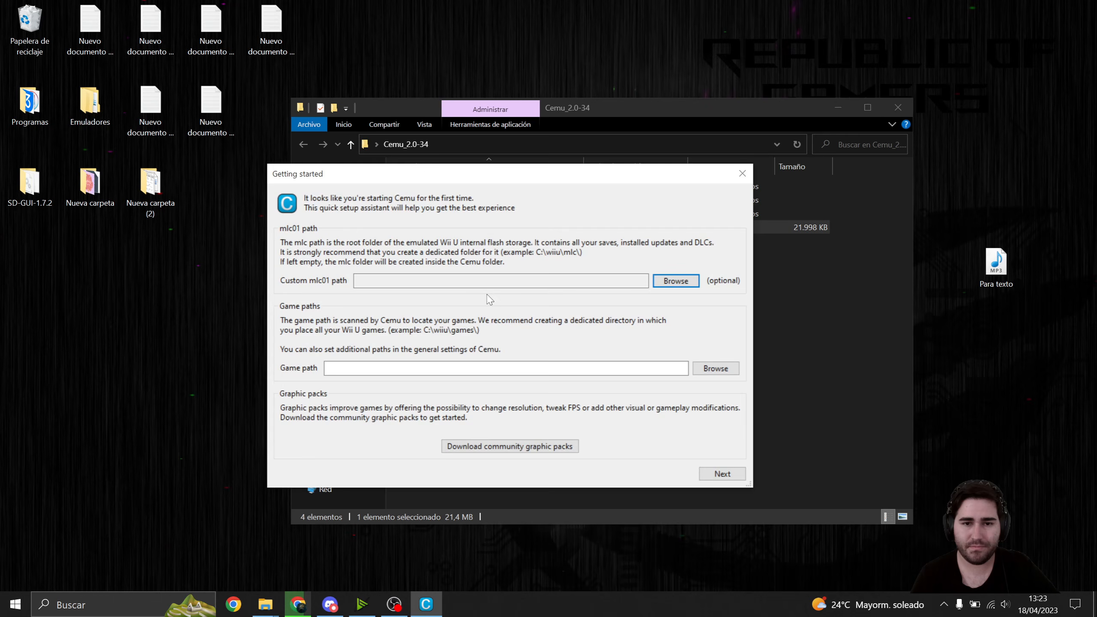
{"action": "left_click_drag", "start_coordinate": [469, 177], "coordinate": [498, 172]}
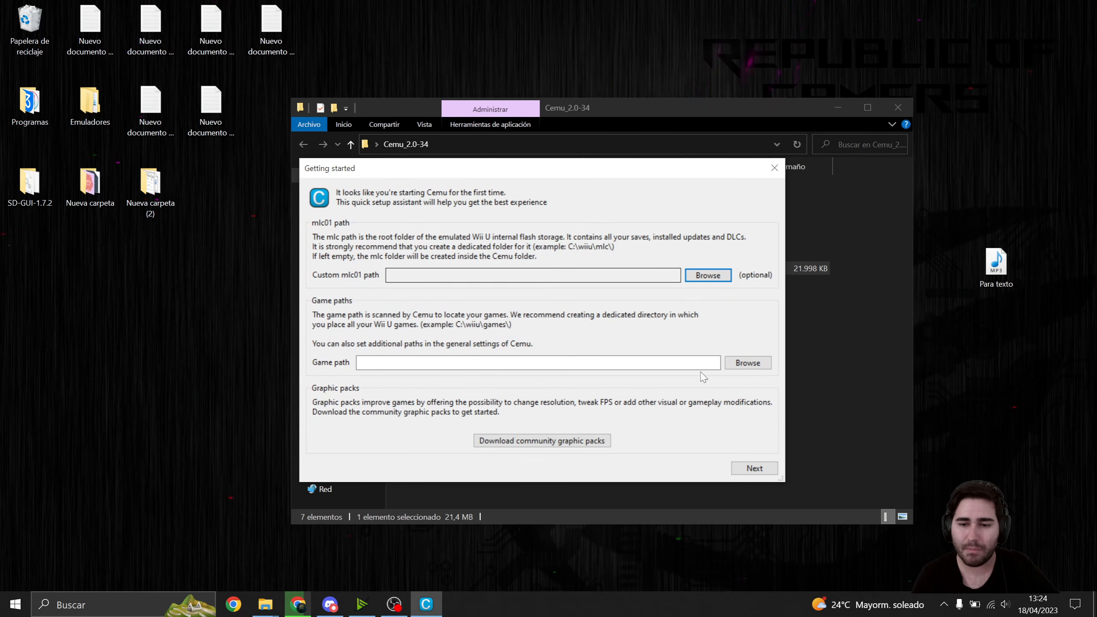
- Complete the Getting started assistant with the default paths and Automatically check for updates enabled
{"action": "left_click", "coordinate": [753, 468]}
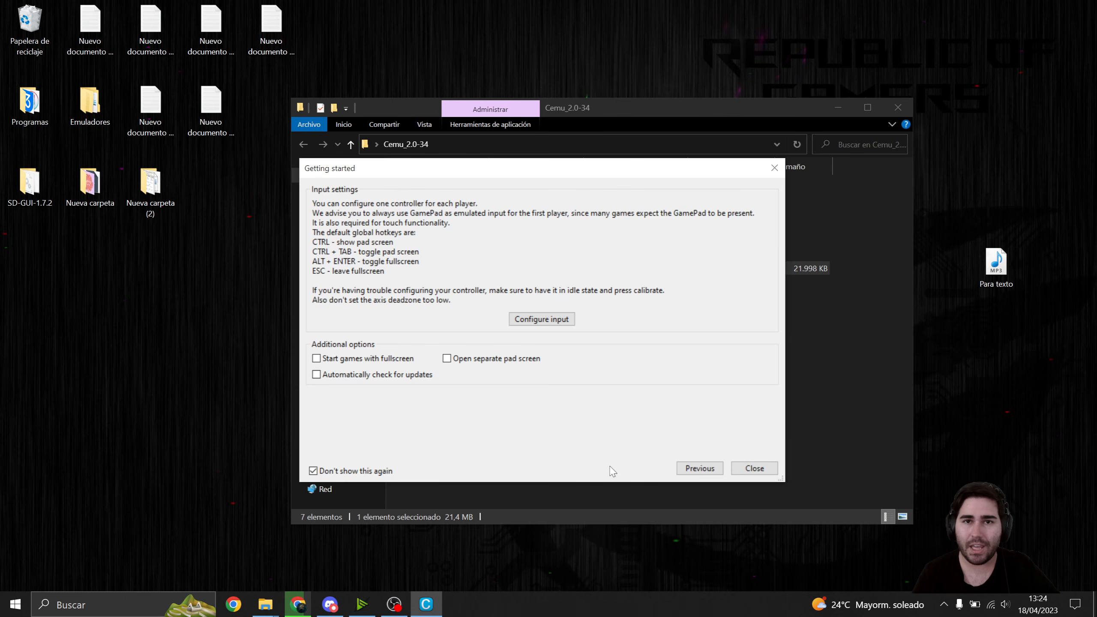
{"action": "left_click", "coordinate": [317, 375]}
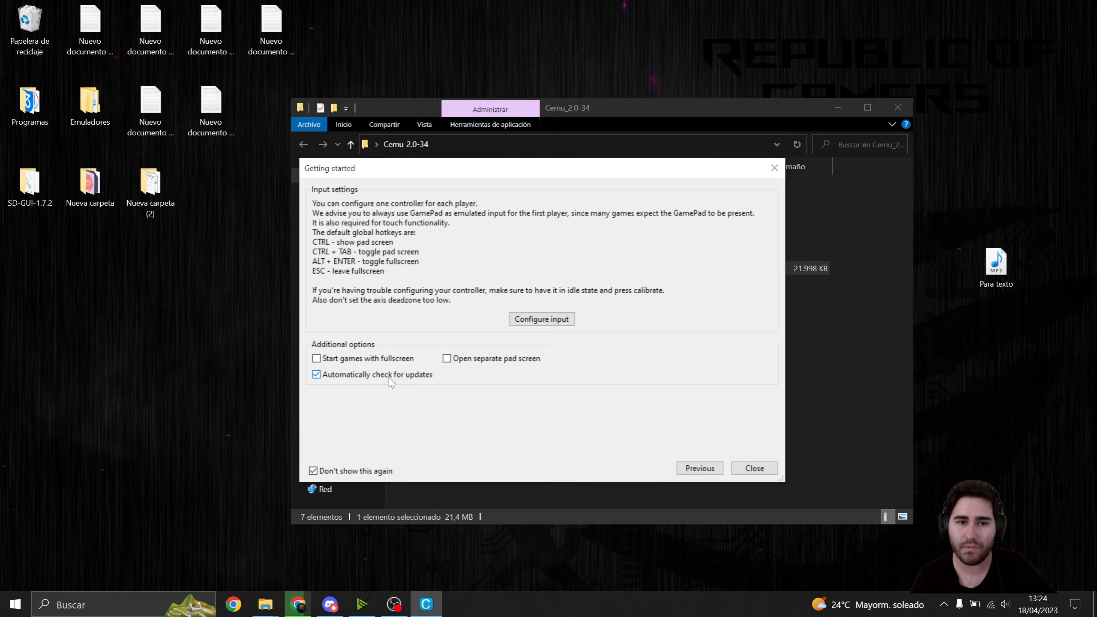
{"action": "left_click", "coordinate": [316, 359]}
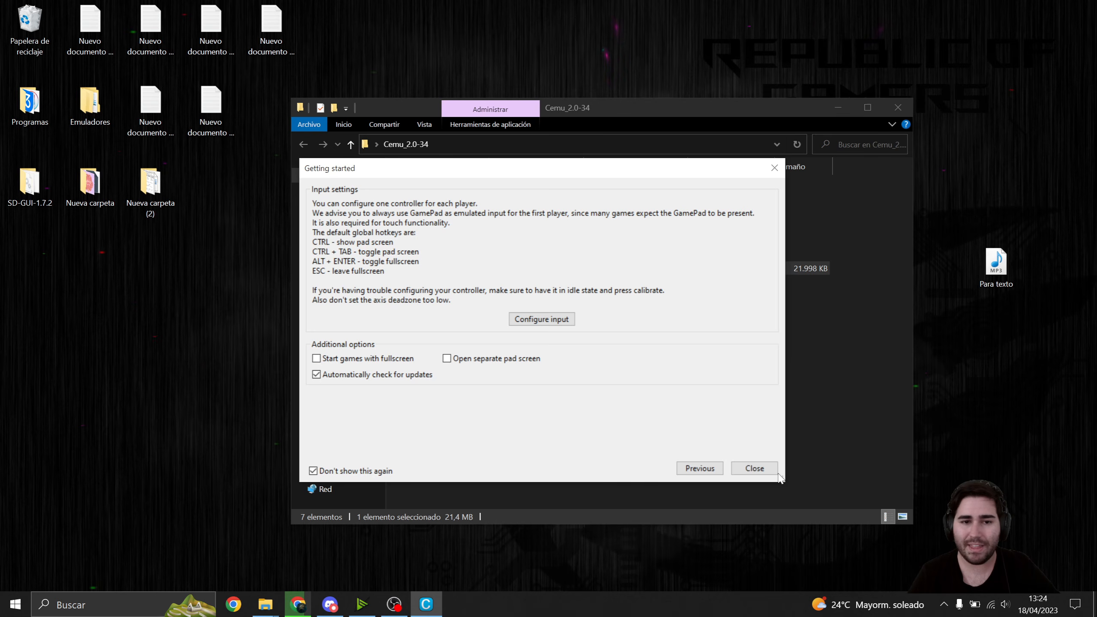
{"action": "left_click", "coordinate": [758, 468]}
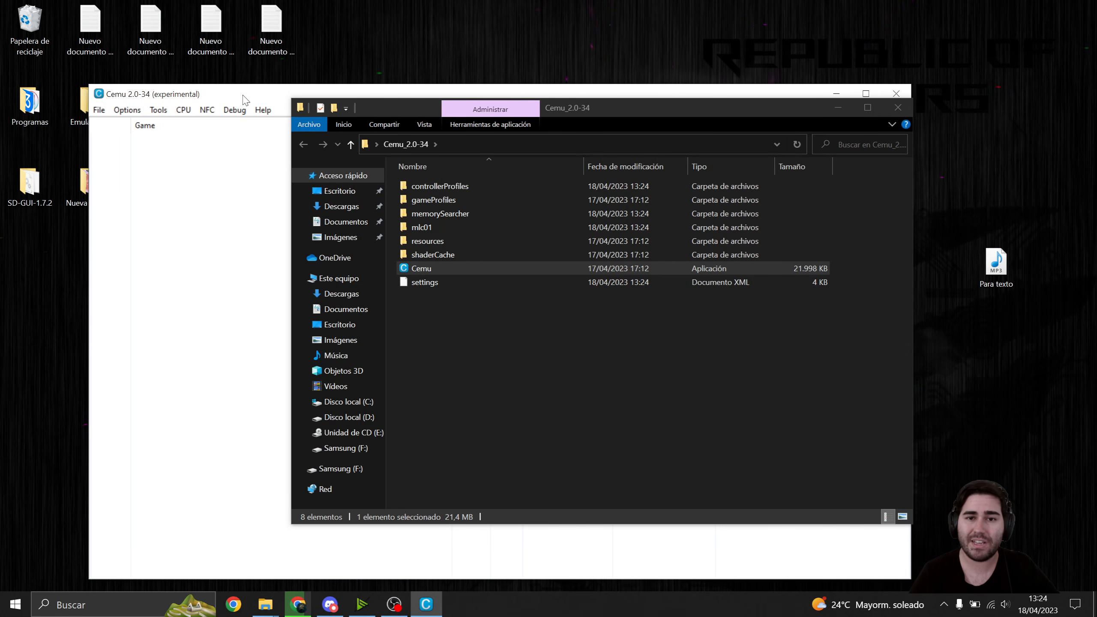
- Minimize the Cemu_2.0-34 folder window and reposition the Cemu main window on the desktop
{"action": "left_click_drag", "start_coordinate": [244, 100], "coordinate": [259, 97]}
{"action": "left_click", "coordinate": [831, 111]}
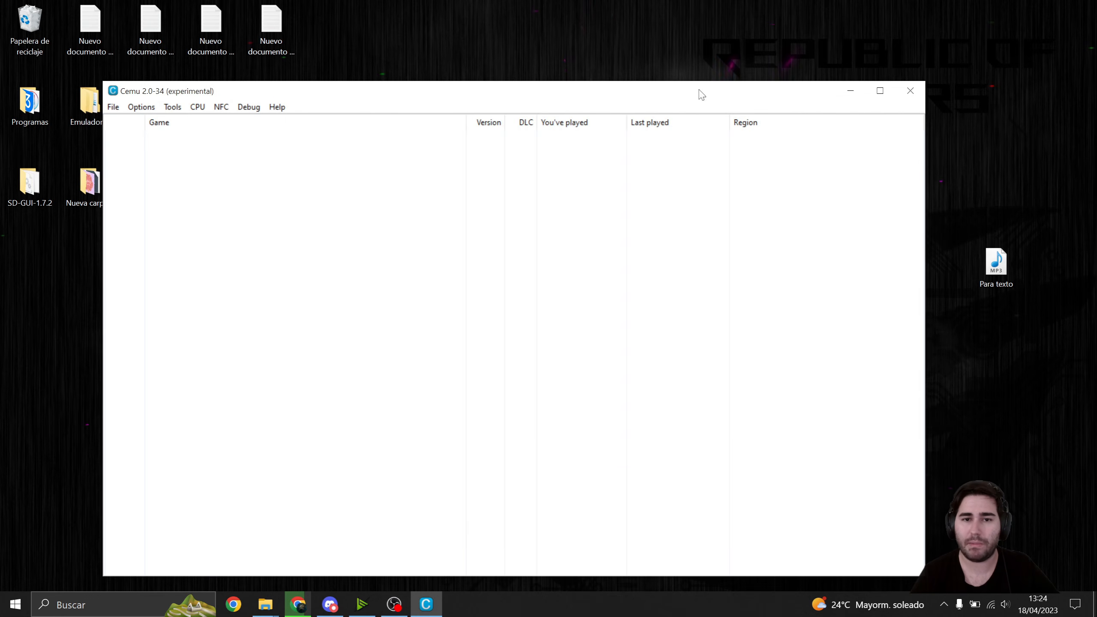
{"action": "left_click_drag", "start_coordinate": [447, 98], "coordinate": [494, 82]}
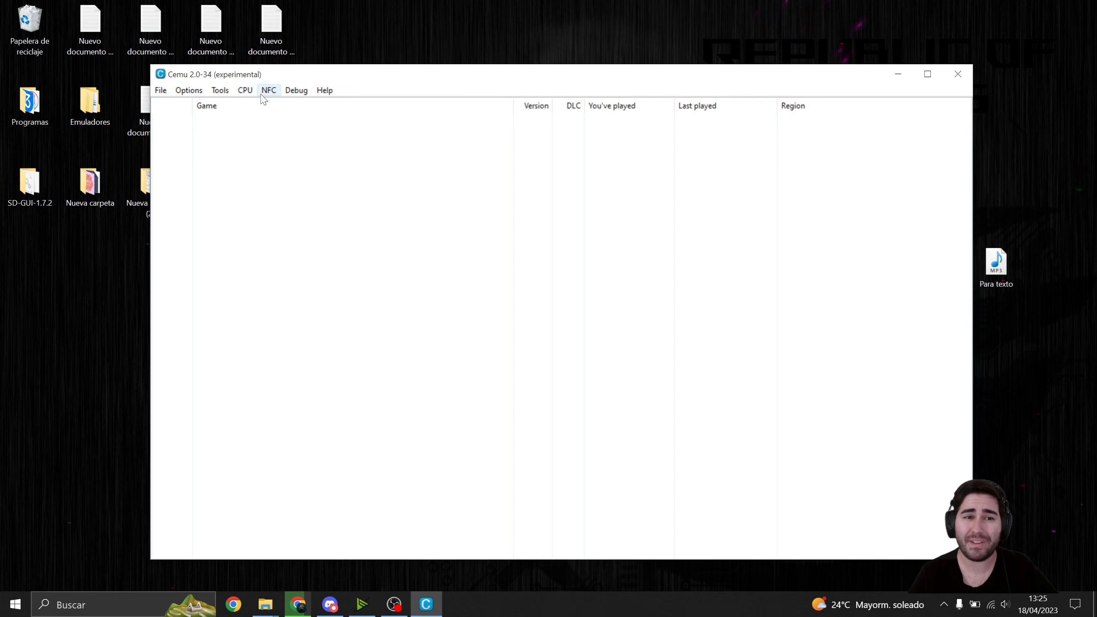
- Set Cemu's console language to Spanish
{"action": "left_click", "coordinate": [189, 91]}
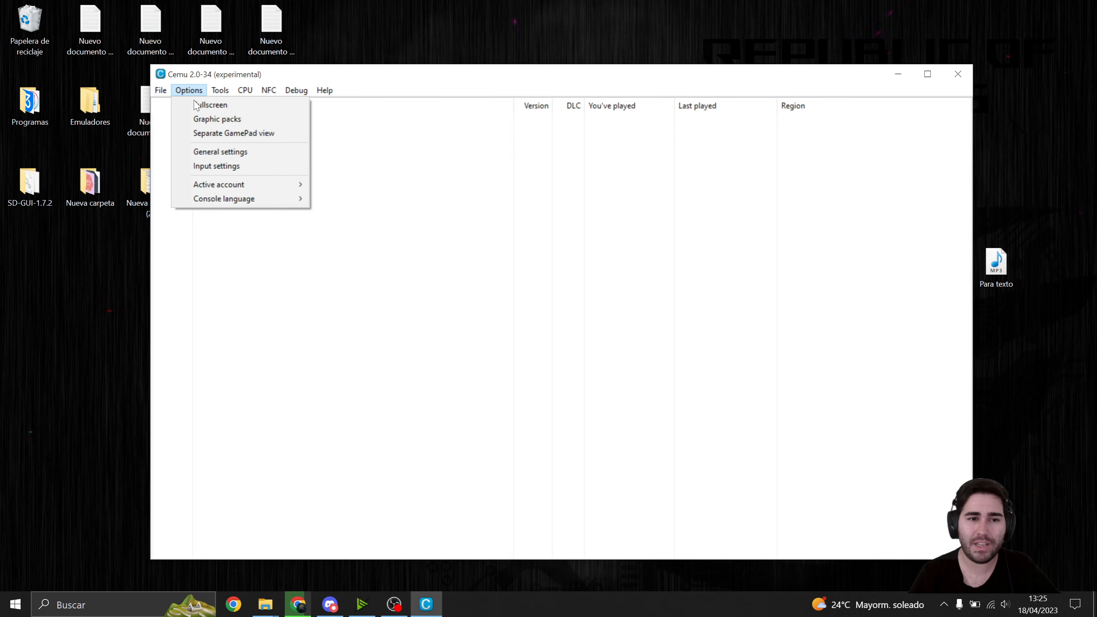
{"action": "mouse_move", "coordinate": [218, 201]}
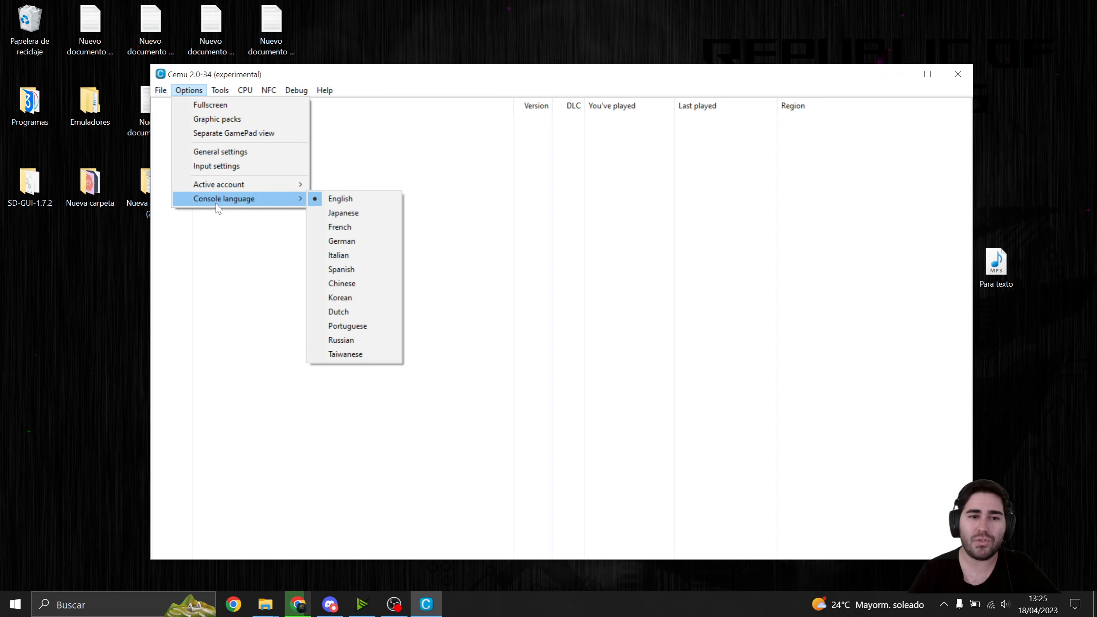
{"action": "left_click", "coordinate": [350, 269]}
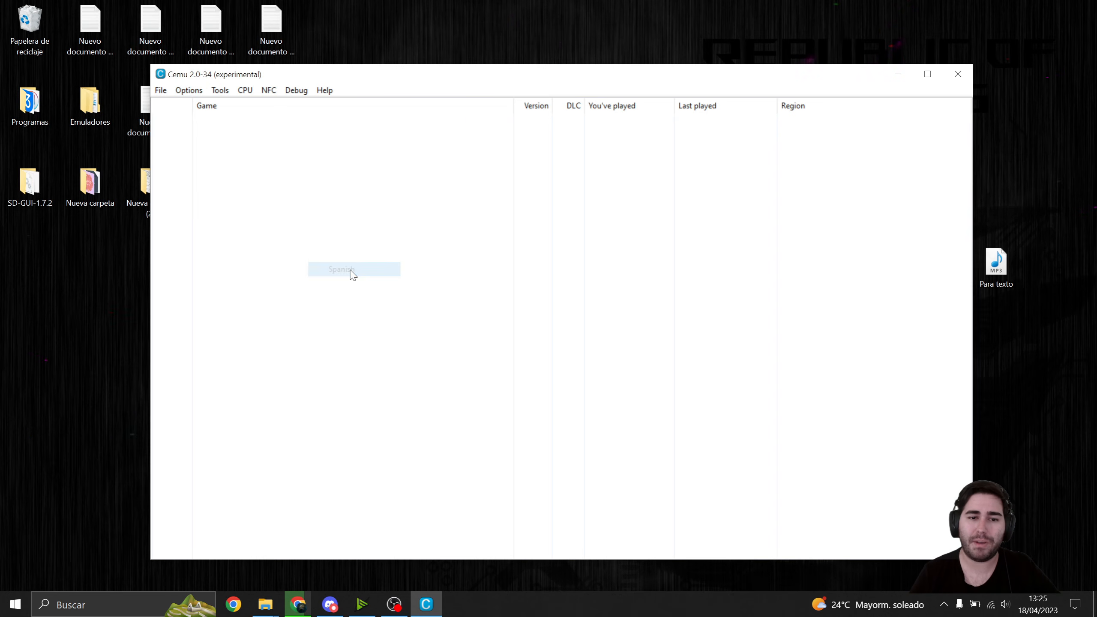
- Open Cemu's general settings and set the interface language to Spanish
{"action": "left_click", "coordinate": [189, 91]}
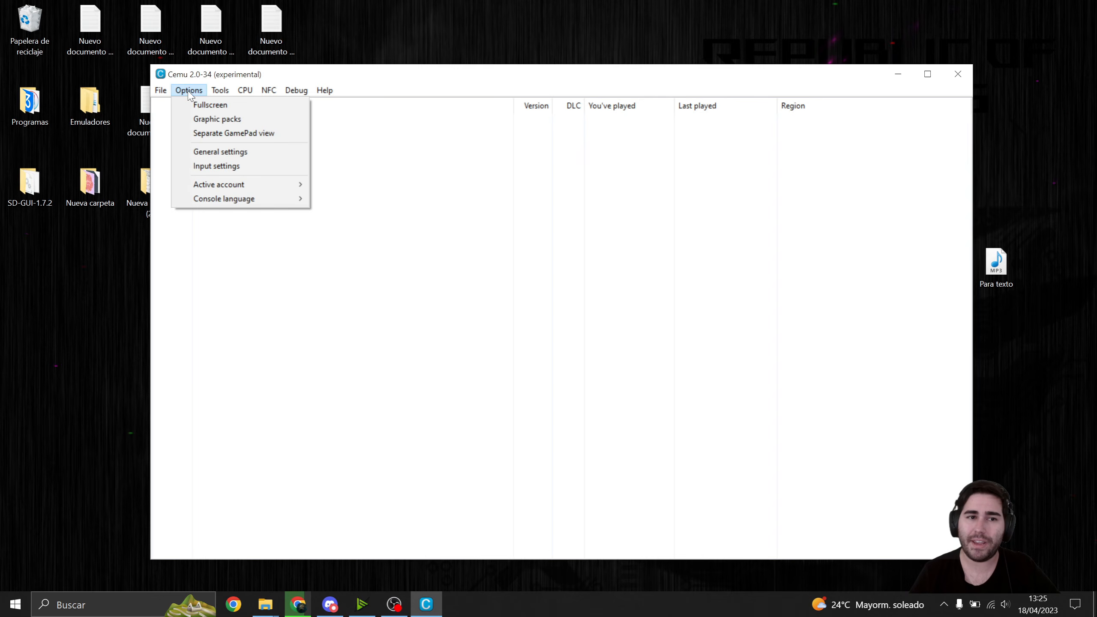
{"action": "left_click", "coordinate": [234, 153]}
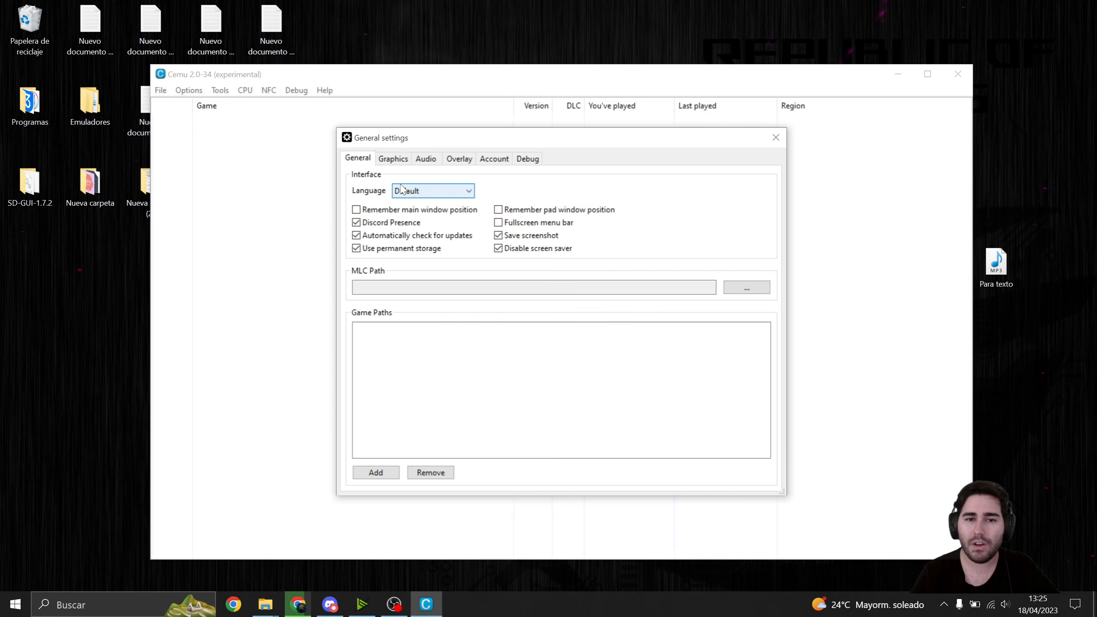
{"action": "left_click", "coordinate": [419, 192]}
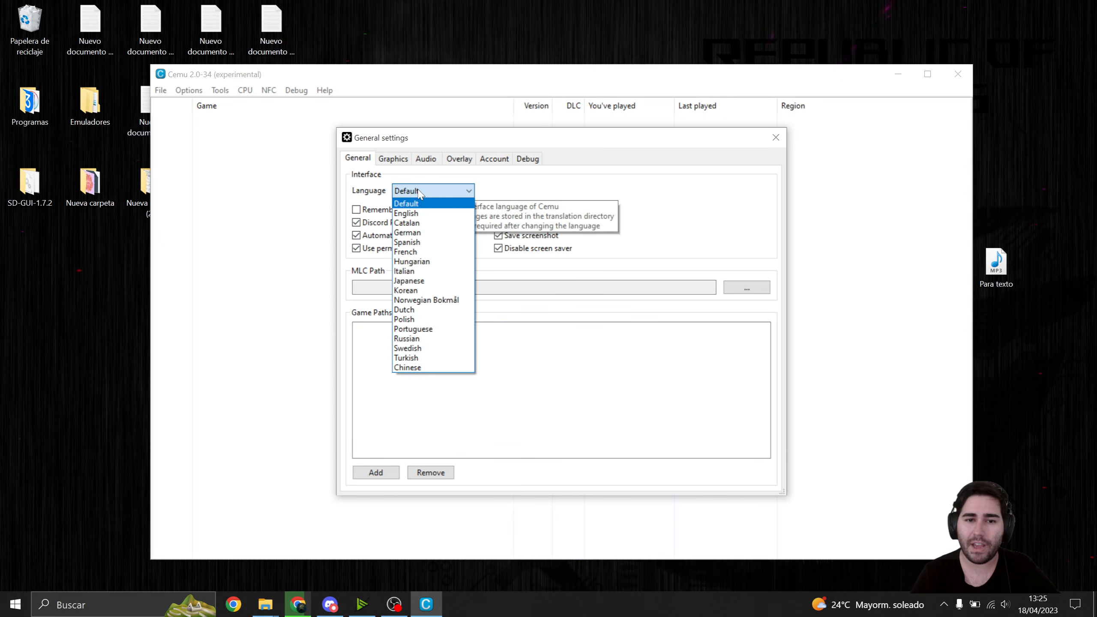
{"action": "left_click", "coordinate": [416, 243]}
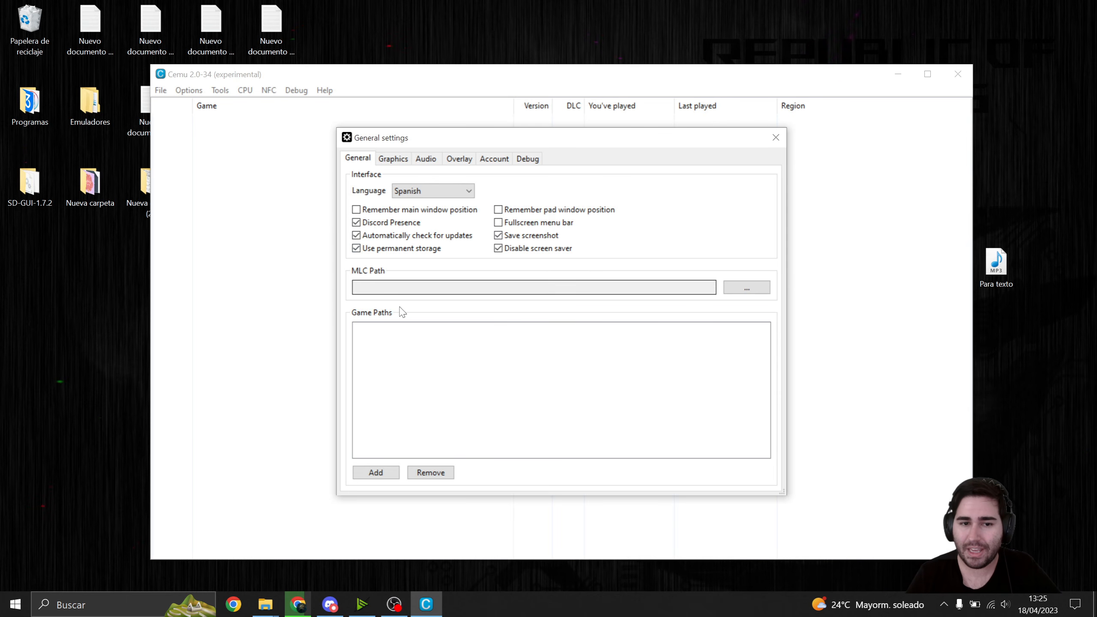
- Examine the available Graphics API options in Cemu's graphics settings
{"action": "left_click", "coordinate": [393, 159]}
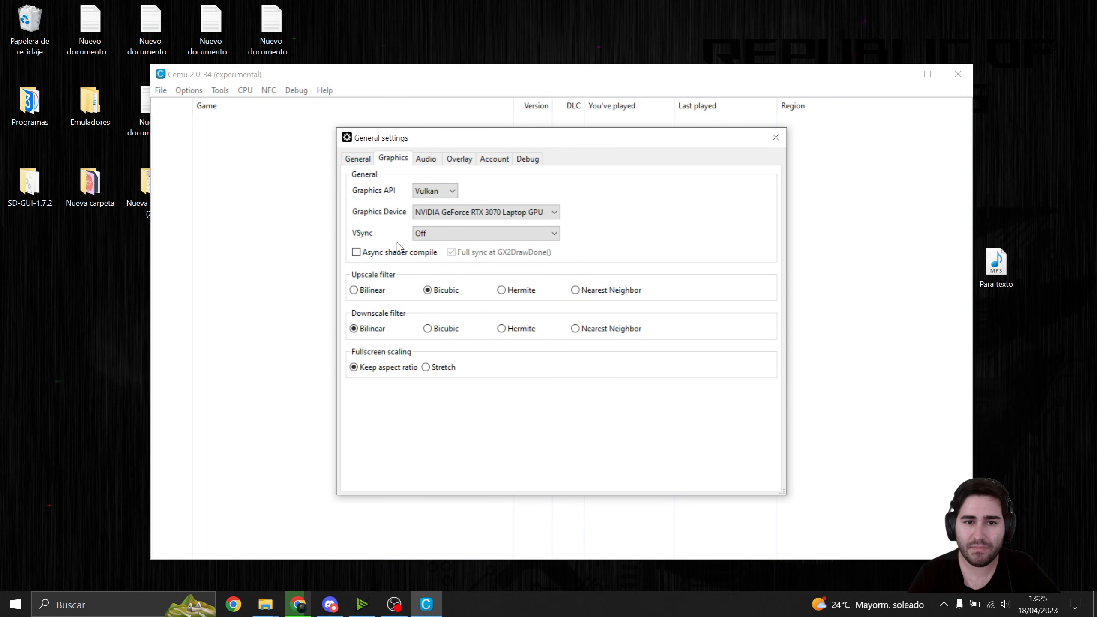
{"action": "left_click", "coordinate": [434, 191]}
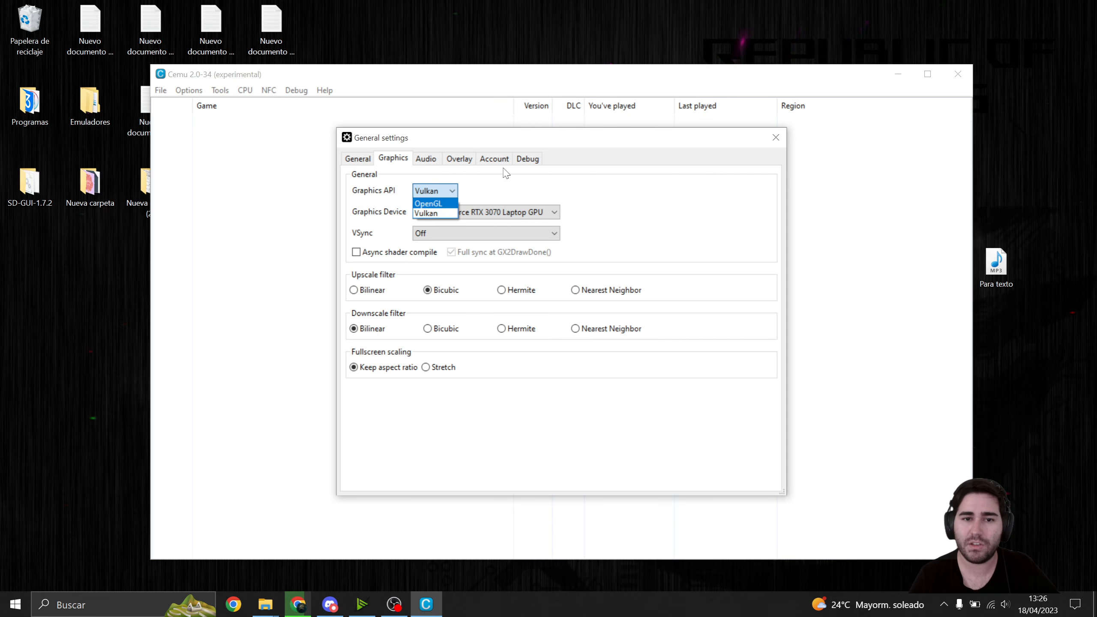
{"action": "left_click", "coordinate": [542, 184]}
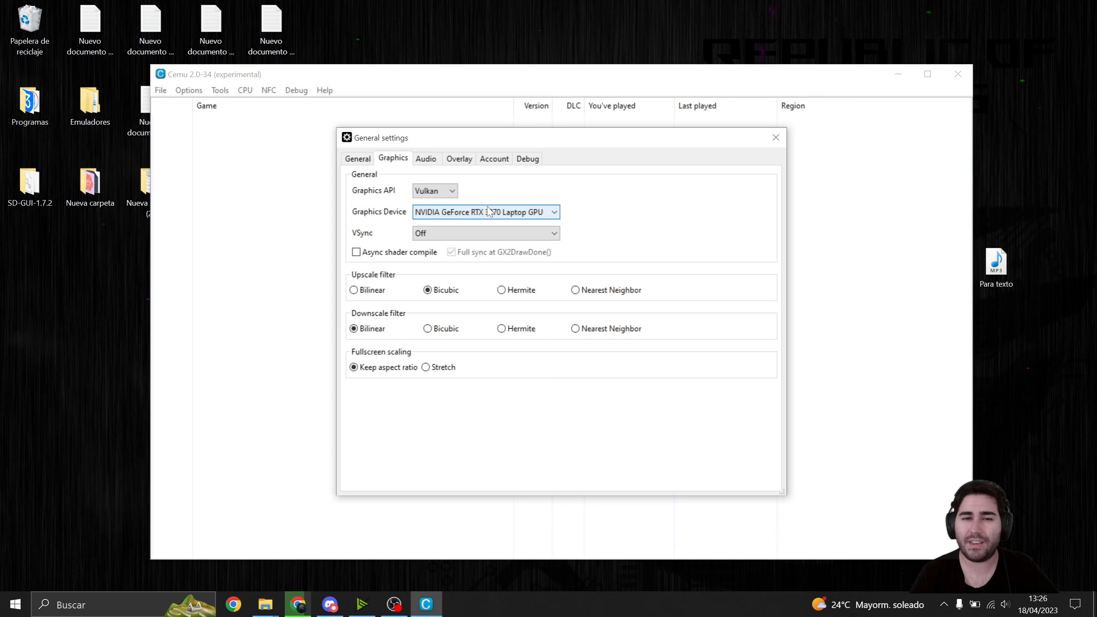
{"action": "left_click", "coordinate": [451, 191]}
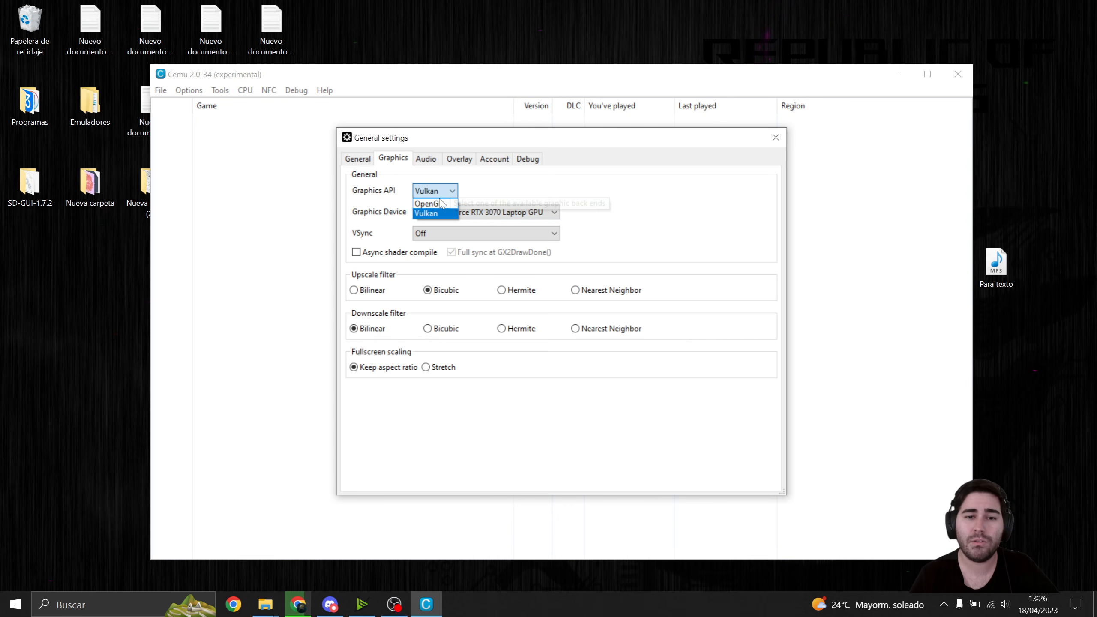
{"action": "left_click", "coordinate": [511, 190]}
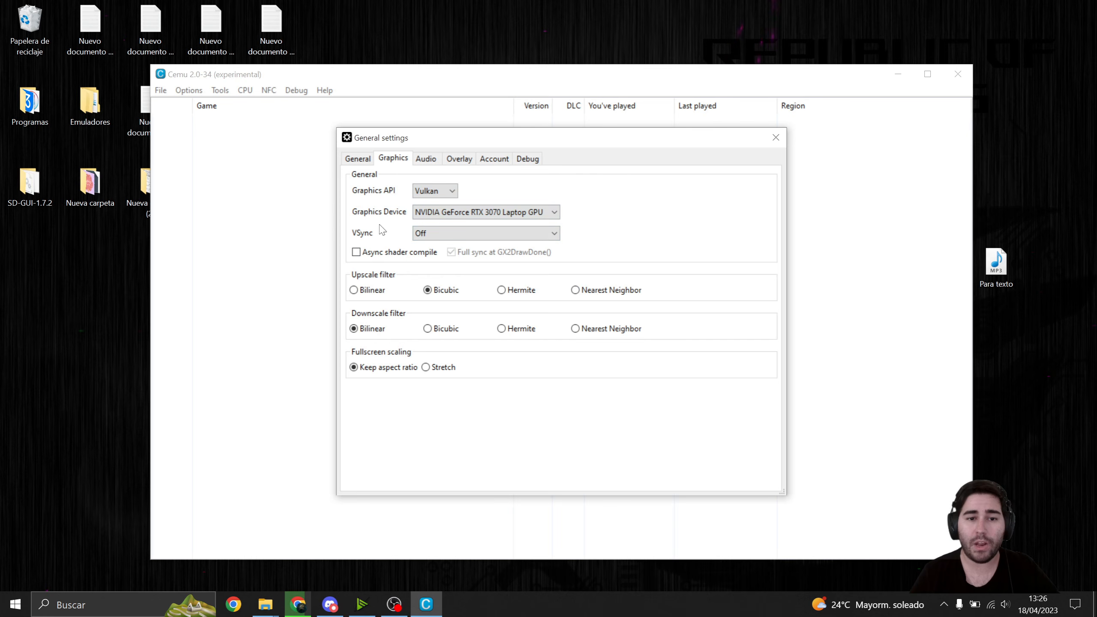
- Try the Double buffering and Triple buffering VSync modes and return VSync to Off
{"action": "left_click", "coordinate": [440, 234]}
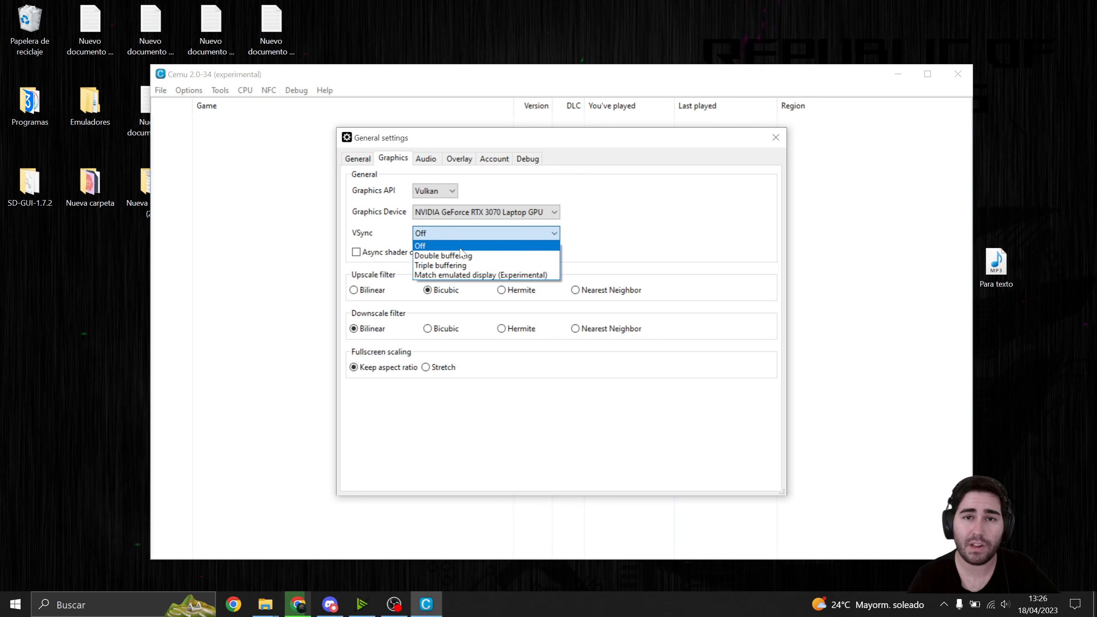
{"action": "left_click", "coordinate": [447, 246]}
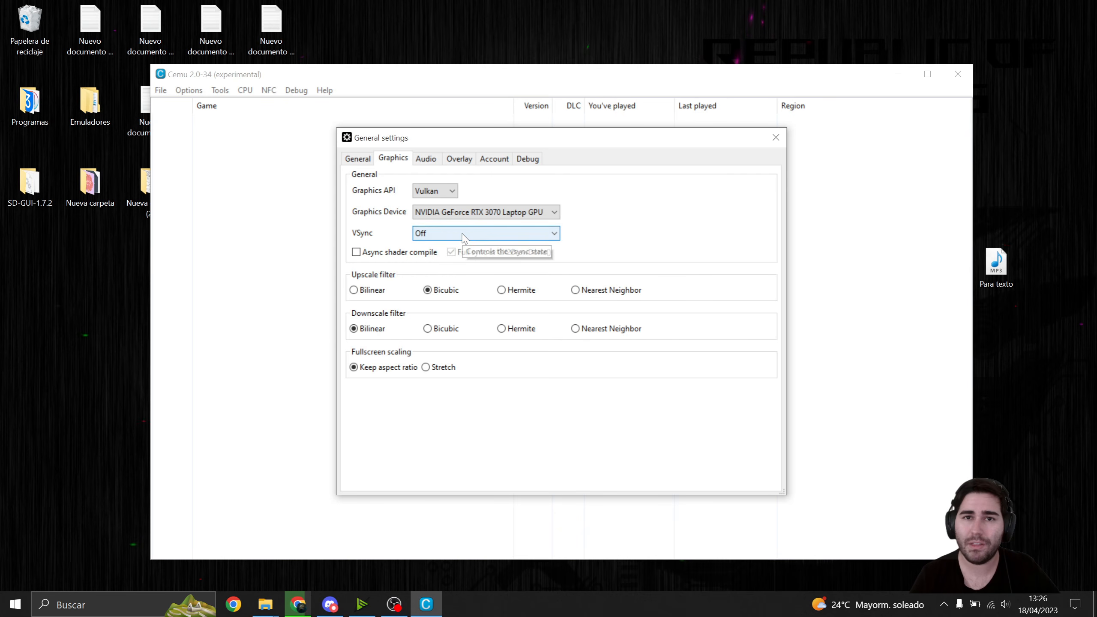
{"action": "left_click", "coordinate": [464, 235]}
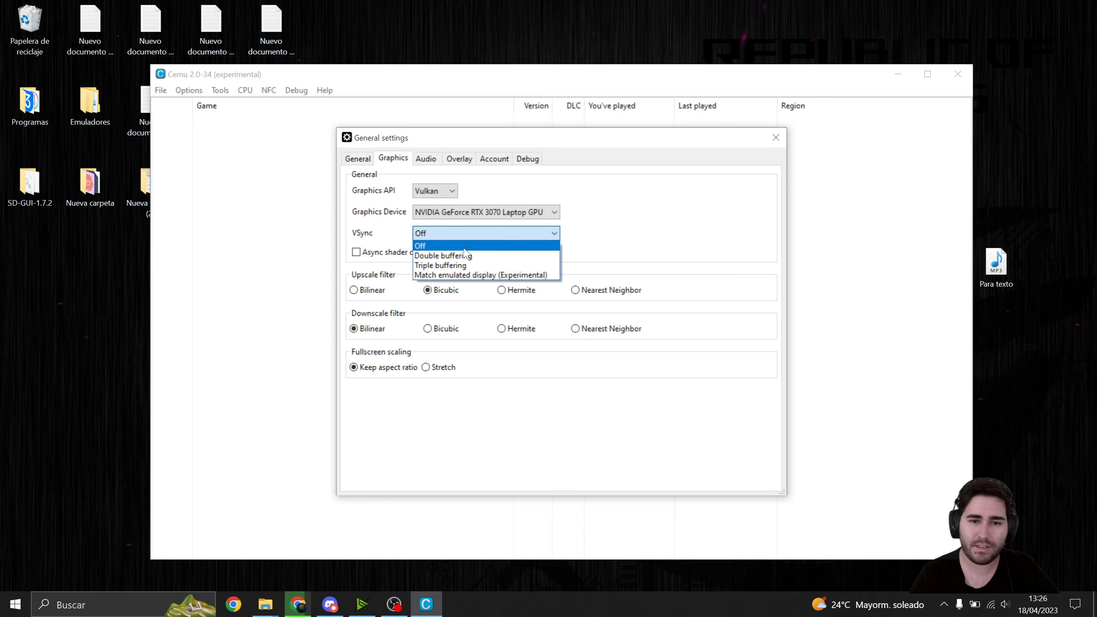
{"action": "left_click", "coordinate": [442, 255]}
{"action": "left_click", "coordinate": [446, 238]}
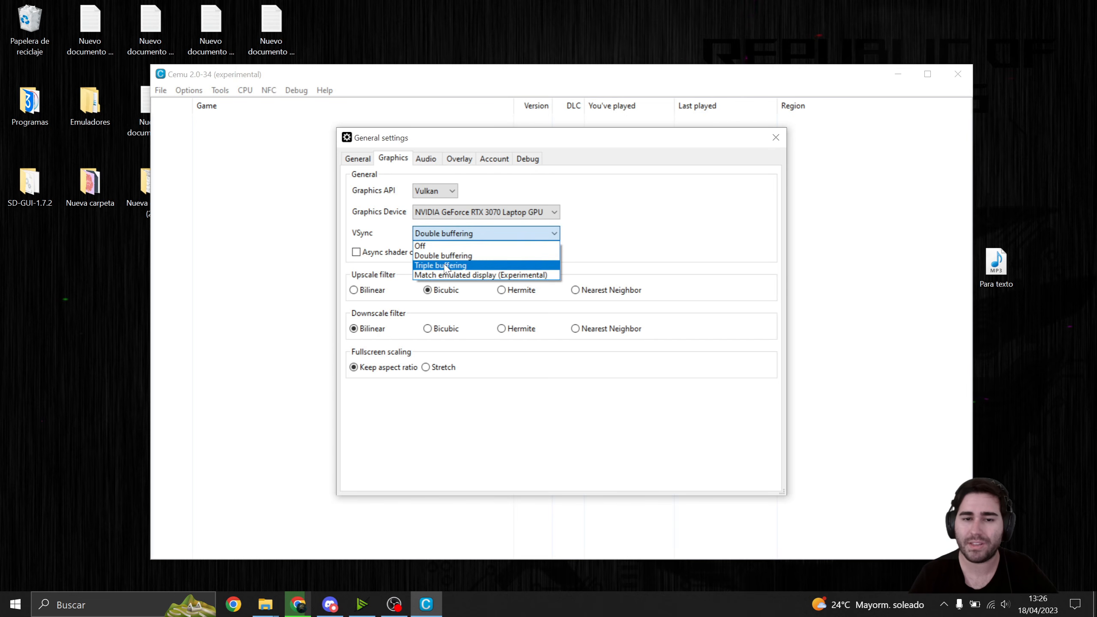
{"action": "left_click", "coordinate": [447, 266]}
{"action": "left_click", "coordinate": [441, 238]}
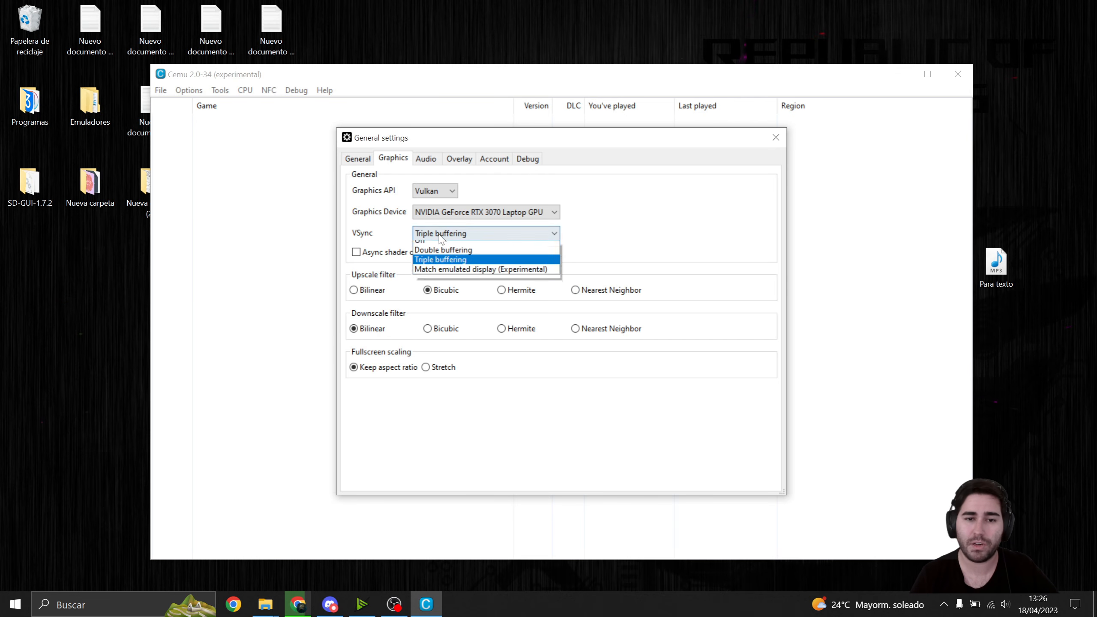
{"action": "left_click", "coordinate": [445, 241]}
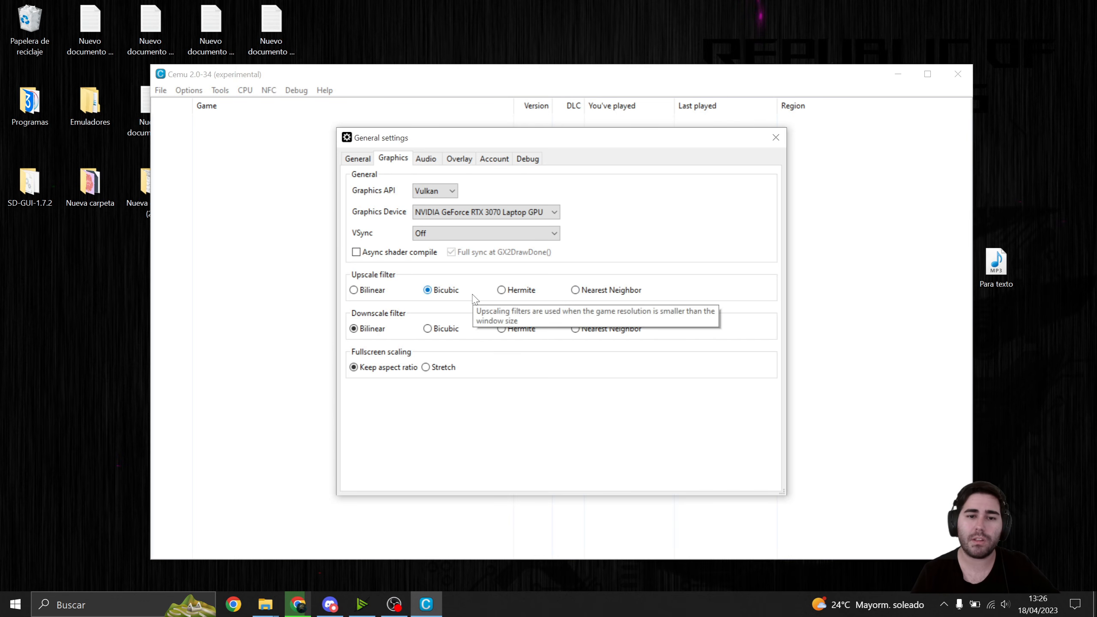
- Try other upscale and downscale filters, including Hermite, and restore Bicubic for upscaling and Bilinear for downscaling
{"action": "left_click", "coordinate": [353, 290]}
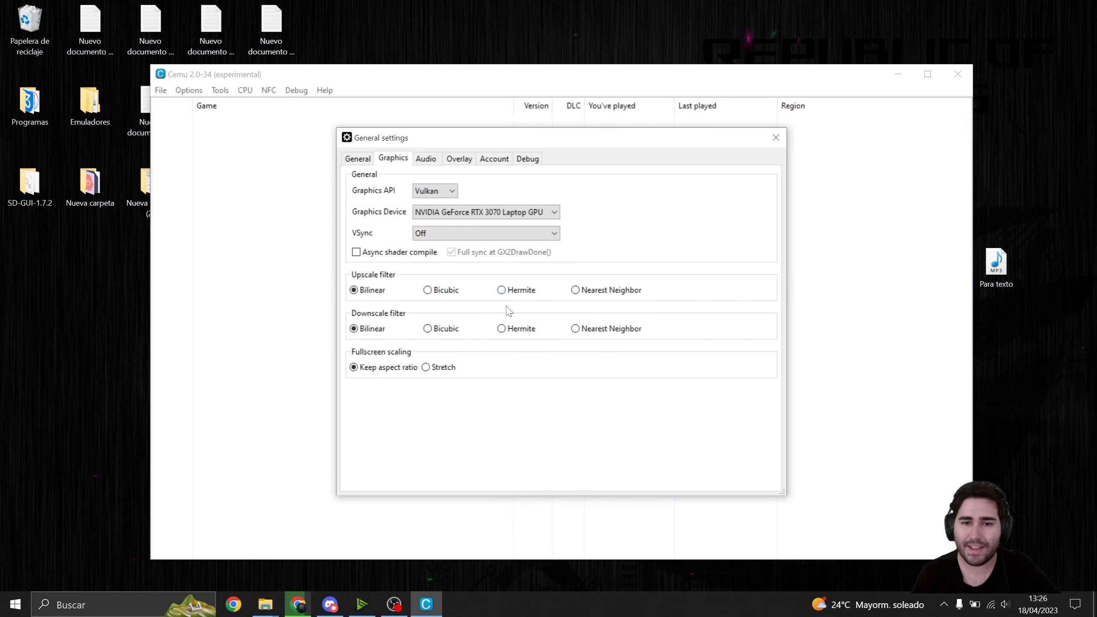
{"action": "left_click", "coordinate": [501, 290]}
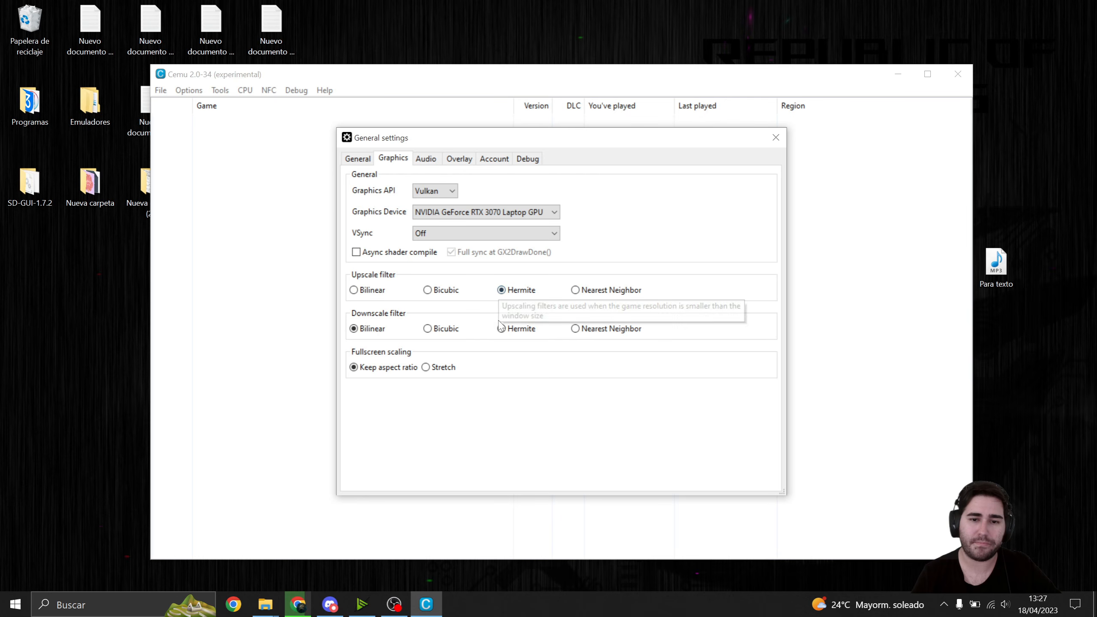
{"action": "left_click", "coordinate": [502, 329]}
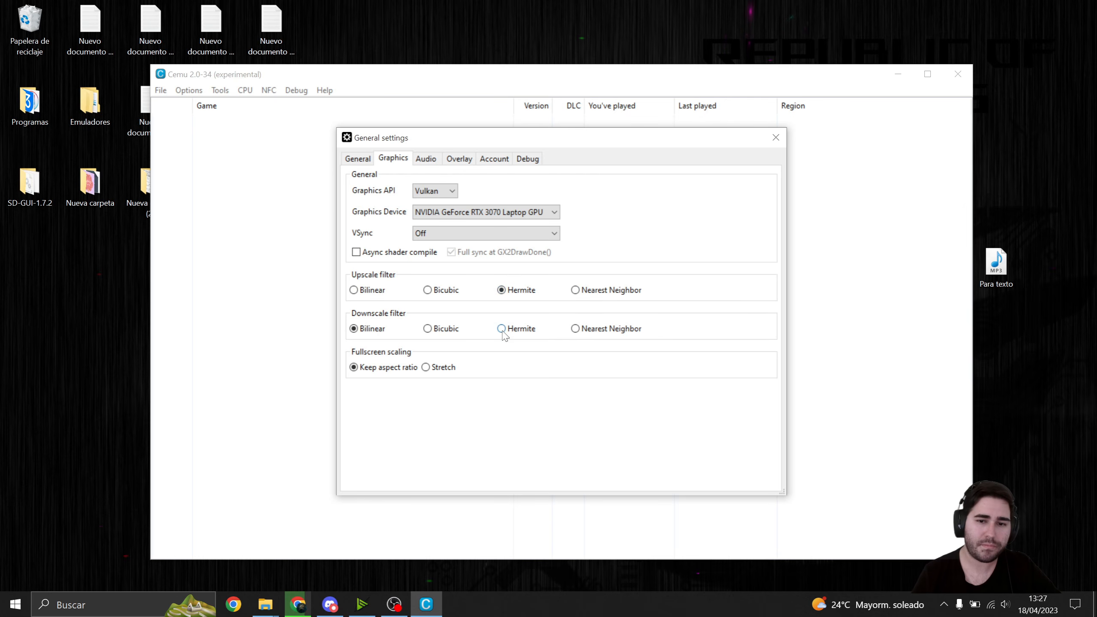
{"action": "left_click", "coordinate": [428, 328]}
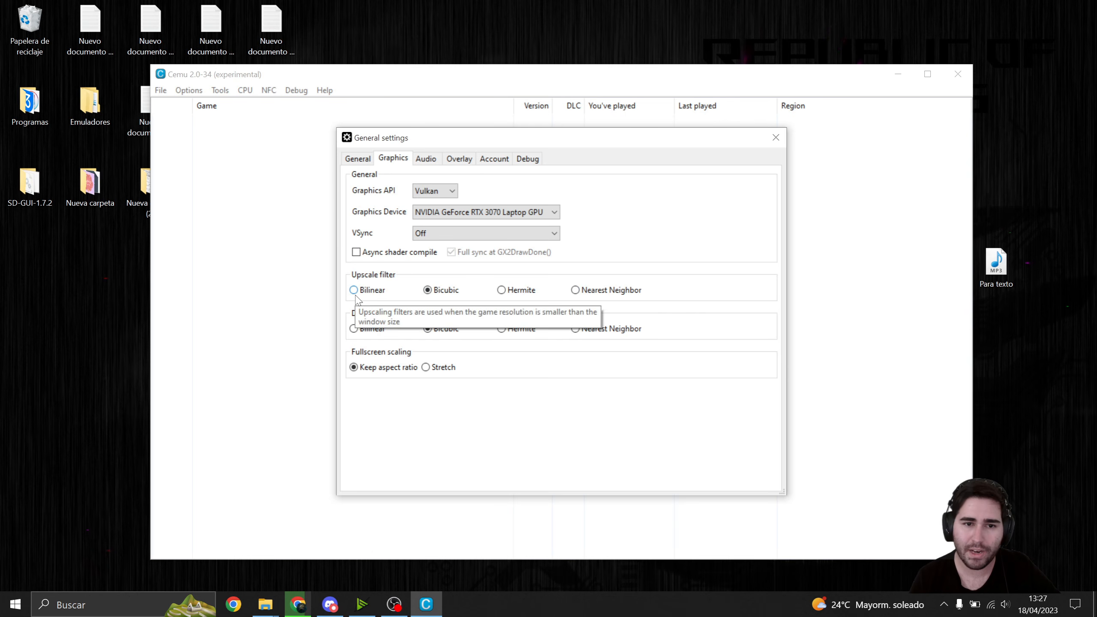
{"action": "left_click", "coordinate": [353, 328]}
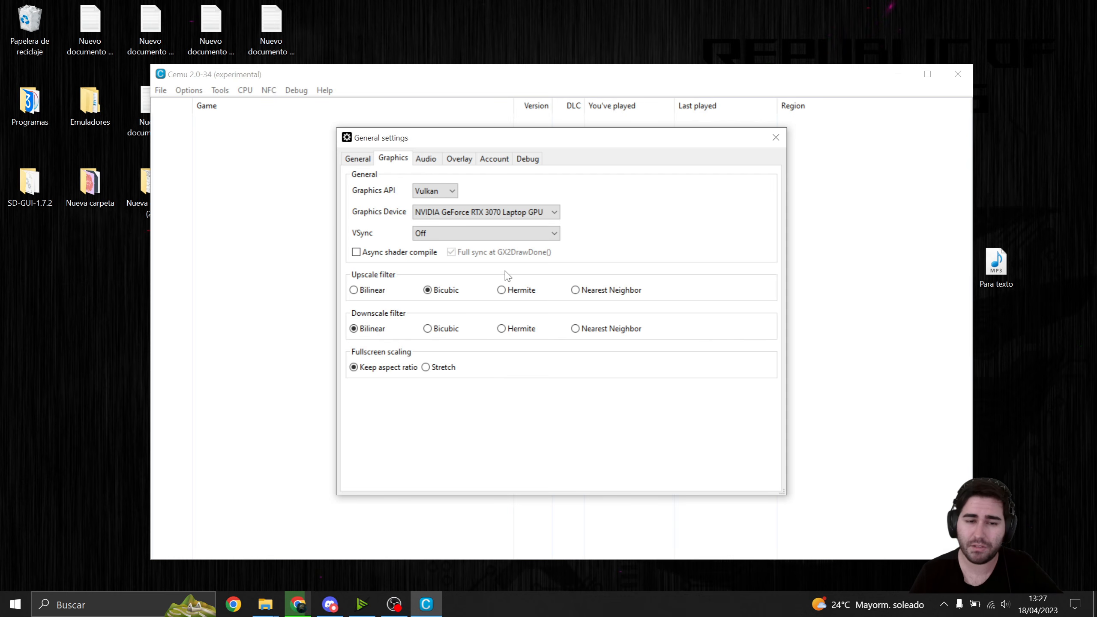
- Review the audio, overlay, account and debug settings, switching the FPS overlay option off and back on
{"action": "left_click", "coordinate": [427, 160]}
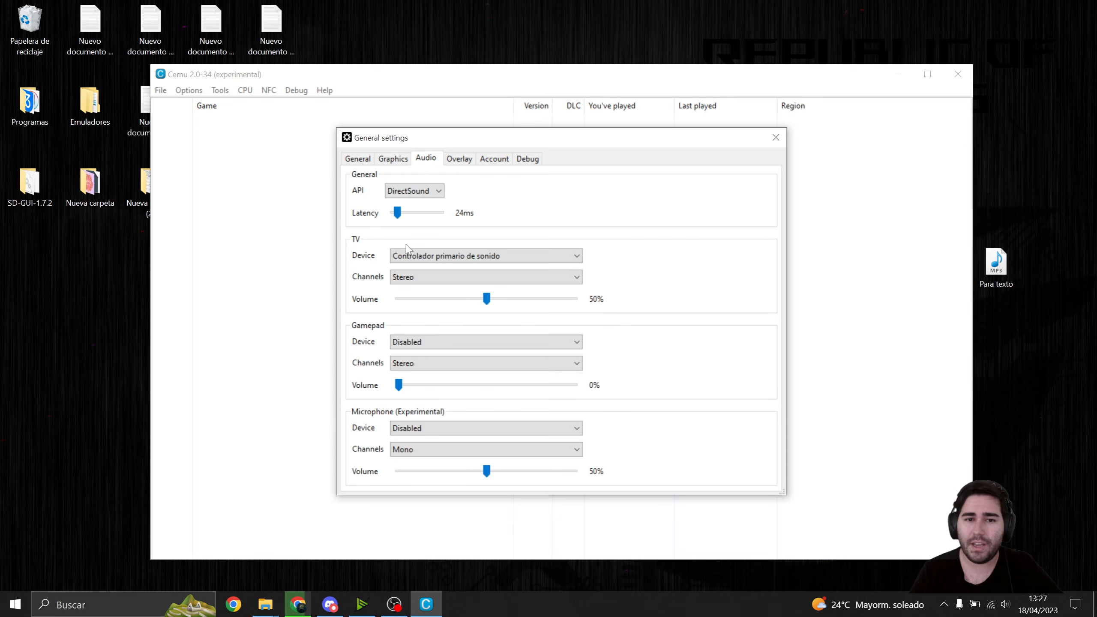
{"action": "left_click", "coordinate": [459, 159]}
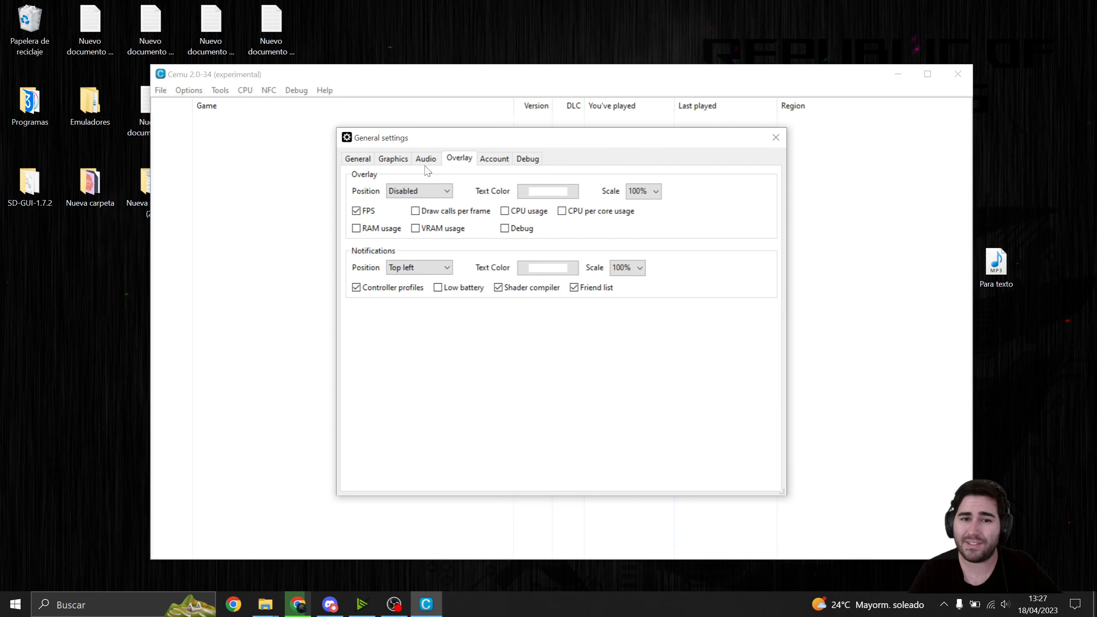
{"action": "left_click", "coordinate": [357, 210]}
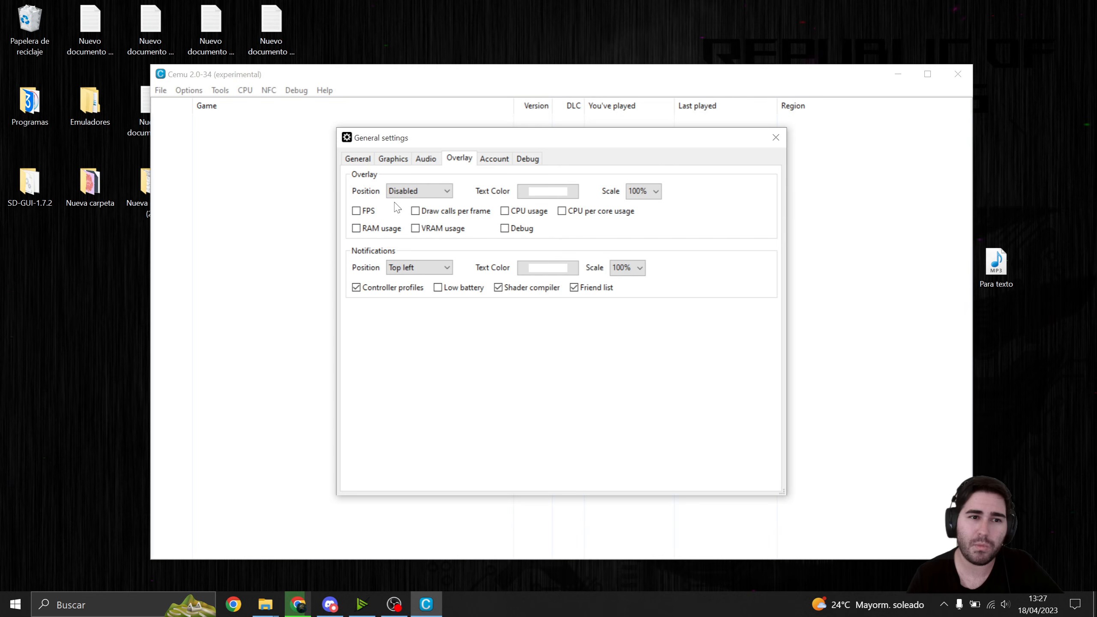
{"action": "left_click", "coordinate": [358, 212]}
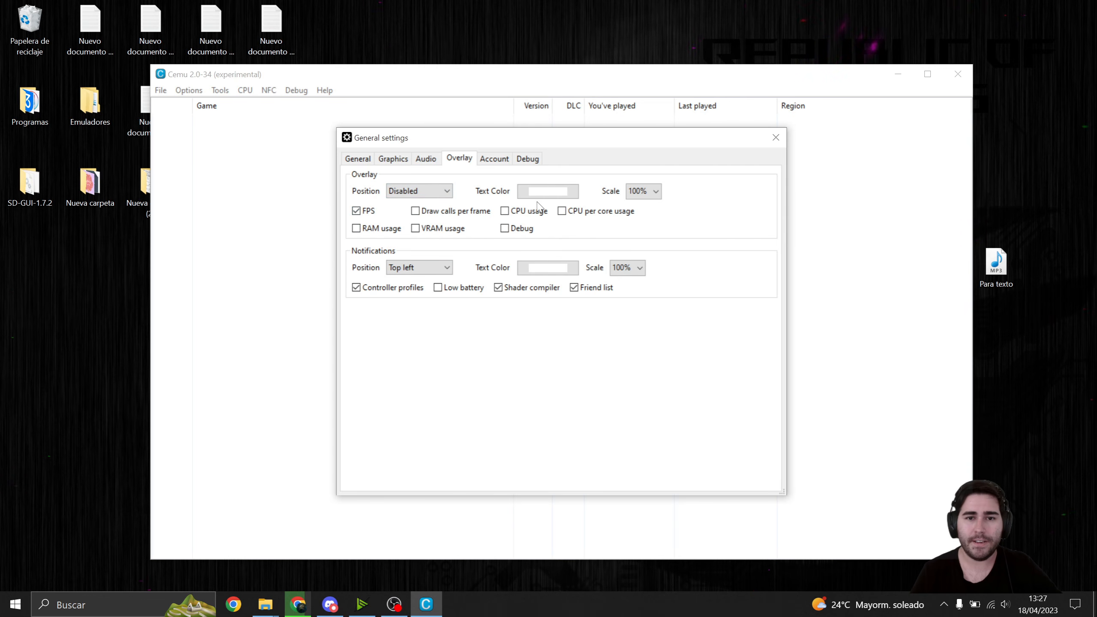
{"action": "left_click", "coordinate": [495, 160]}
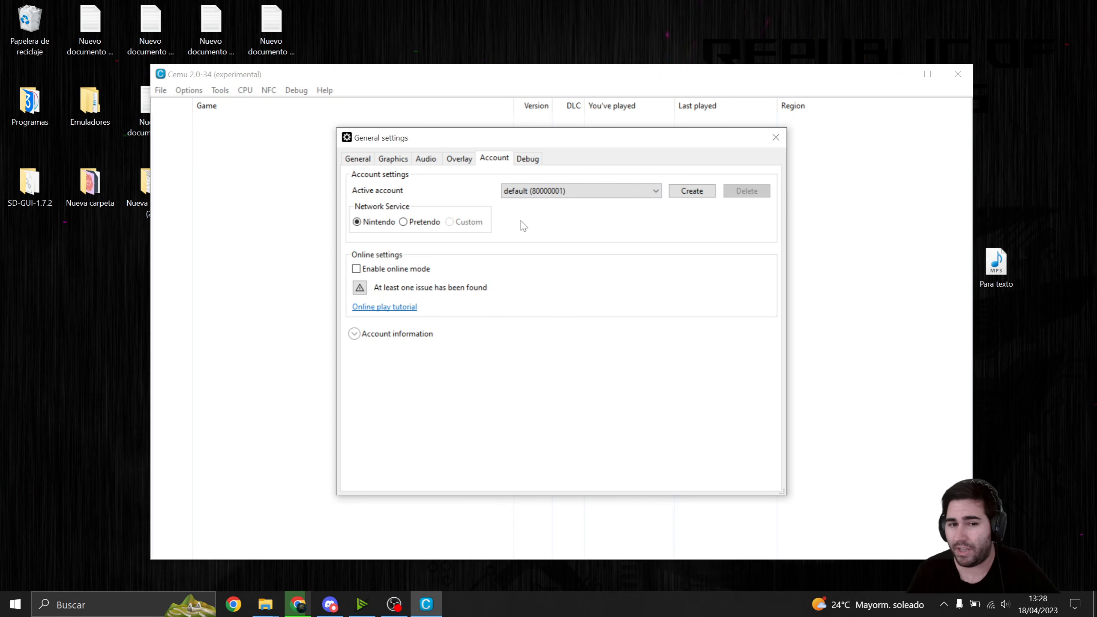
{"action": "left_click", "coordinate": [534, 159]}
{"action": "left_click", "coordinate": [363, 158]}
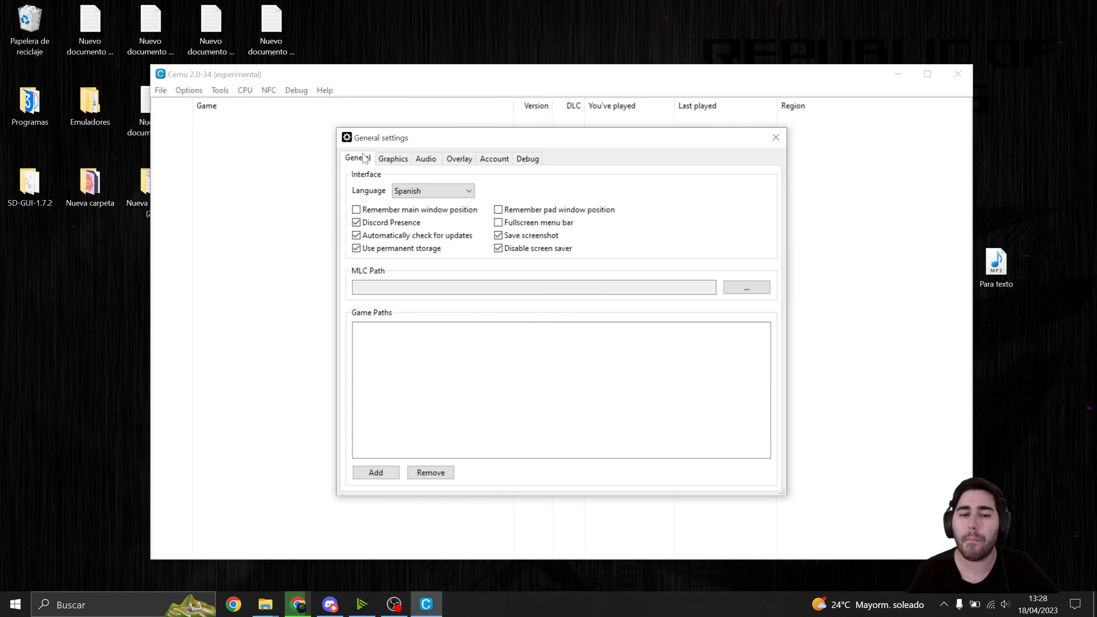
- Close the general settings and restart Cemu from the Cemu_2.0-34 folder to apply the interface language, repositioning its window
{"action": "left_click", "coordinate": [776, 138]}
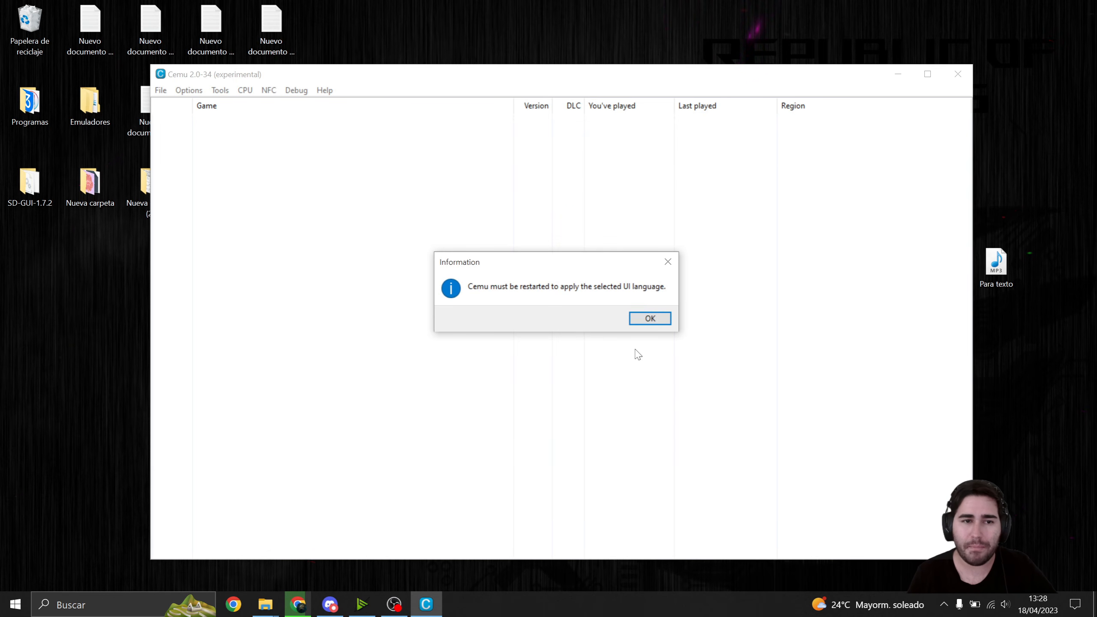
{"action": "left_click", "coordinate": [651, 320]}
{"action": "left_click", "coordinate": [958, 74]}
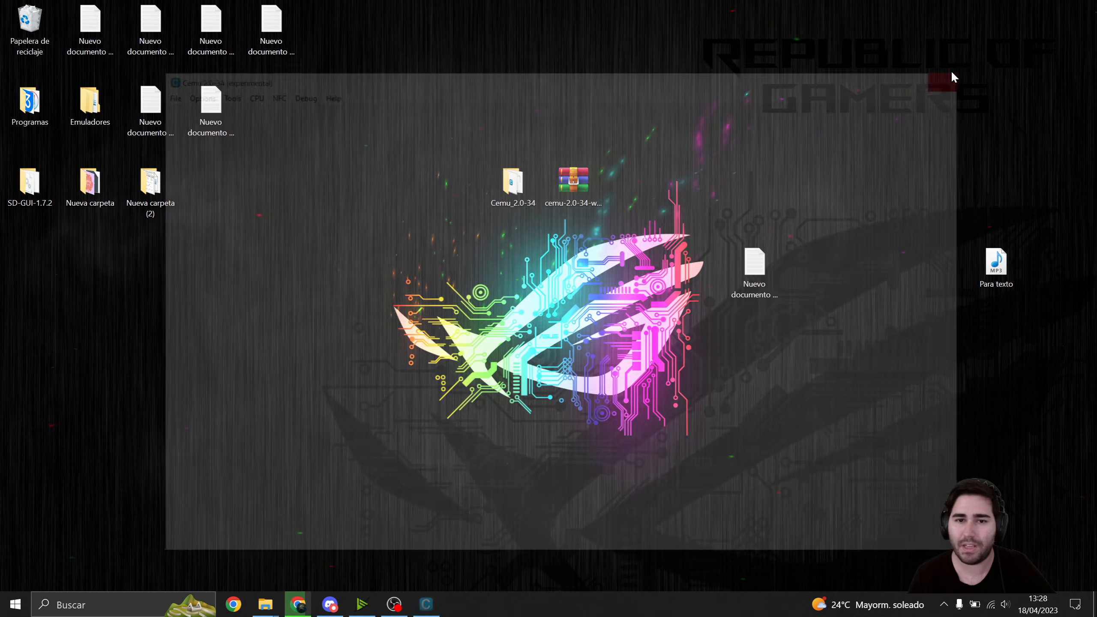
{"action": "double_click", "coordinate": [511, 185]}
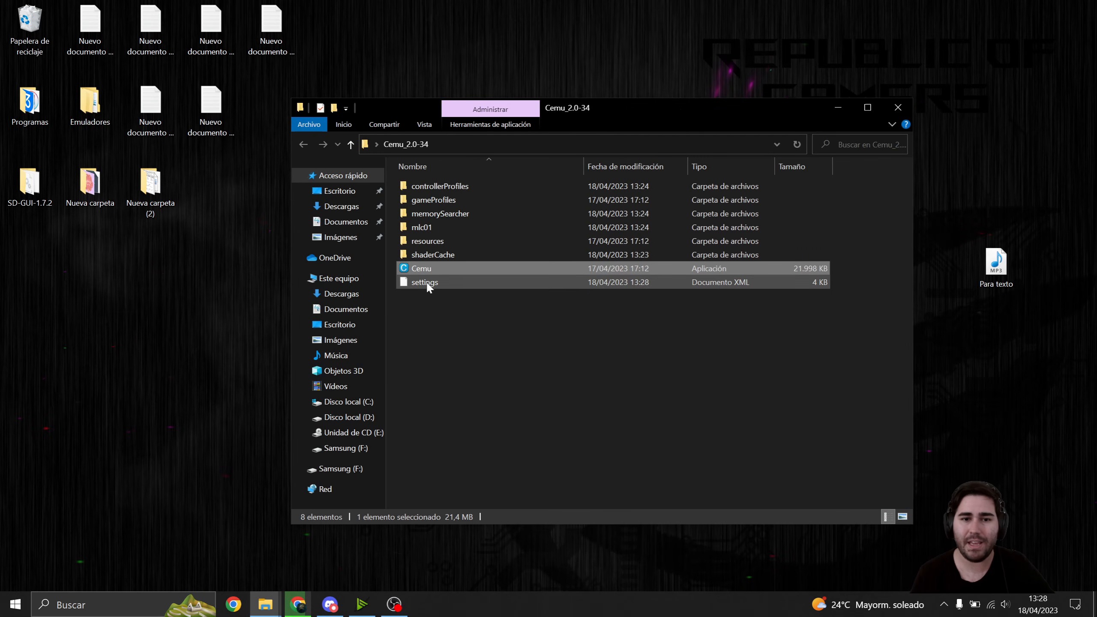
{"action": "double_click", "coordinate": [436, 272]}
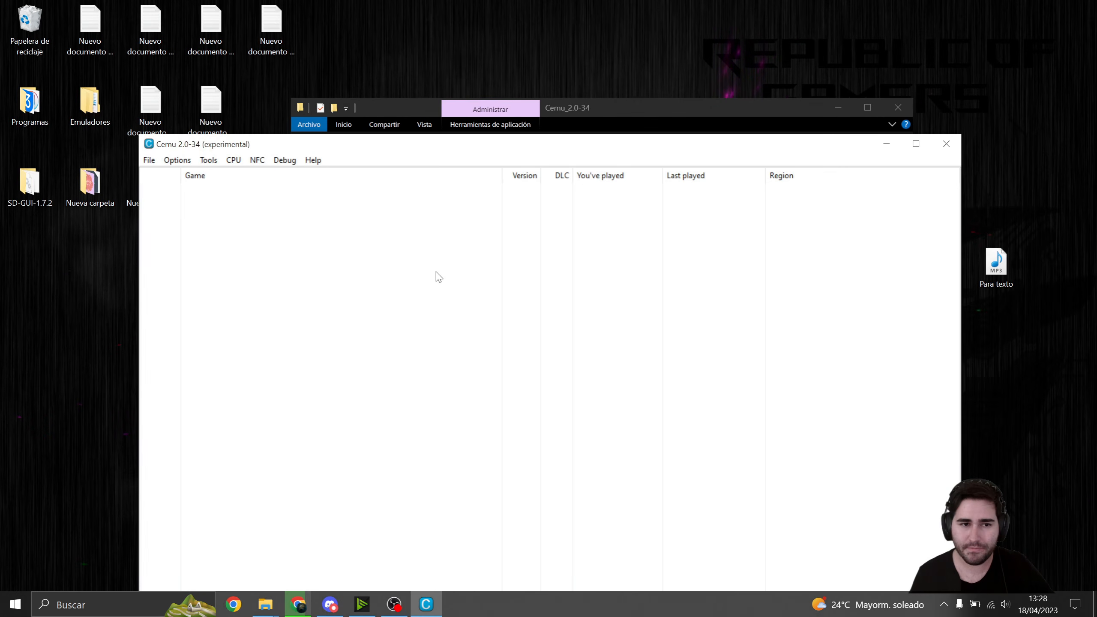
{"action": "left_click_drag", "start_coordinate": [429, 138], "coordinate": [527, 106]}
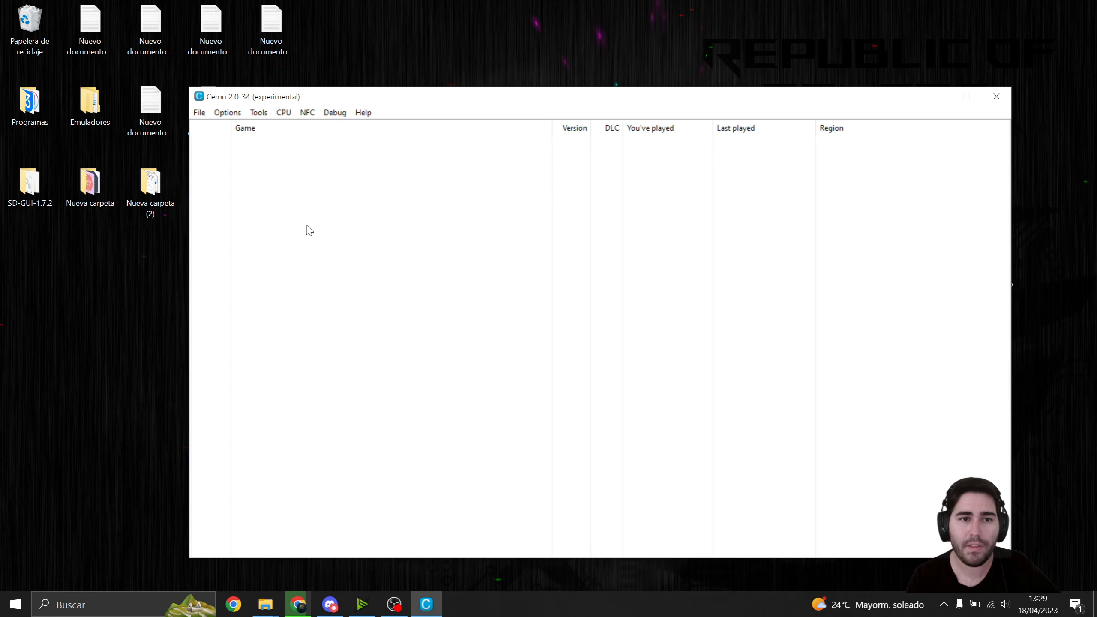
- Open the input settings and set Controller 1's emulated controller to Wii U Pro Controller
{"action": "left_click", "coordinate": [239, 114]}
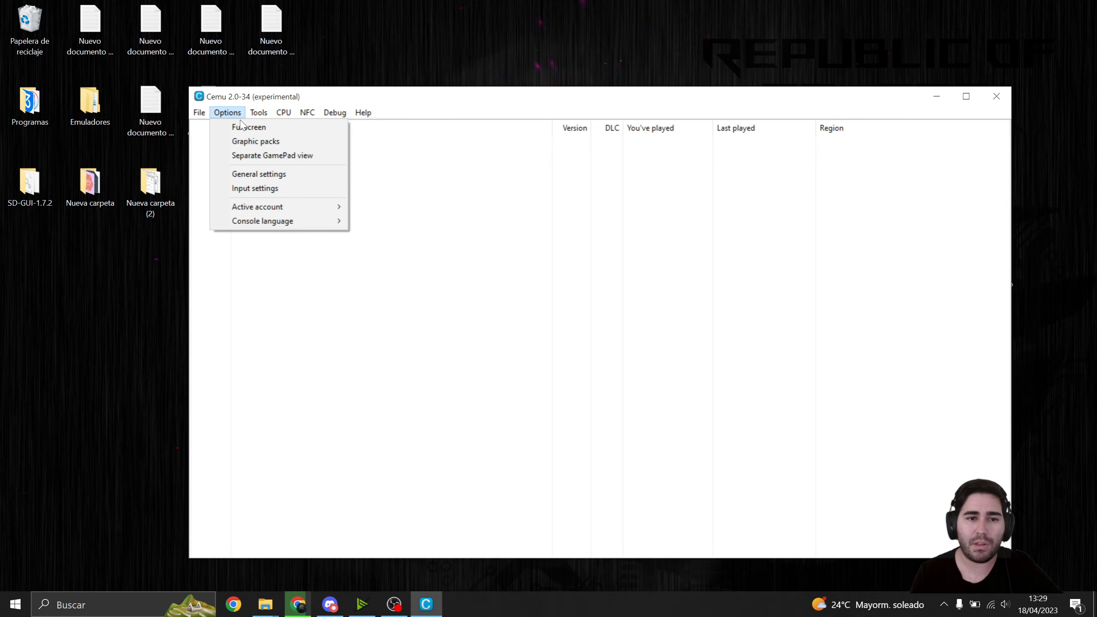
{"action": "left_click", "coordinate": [257, 190]}
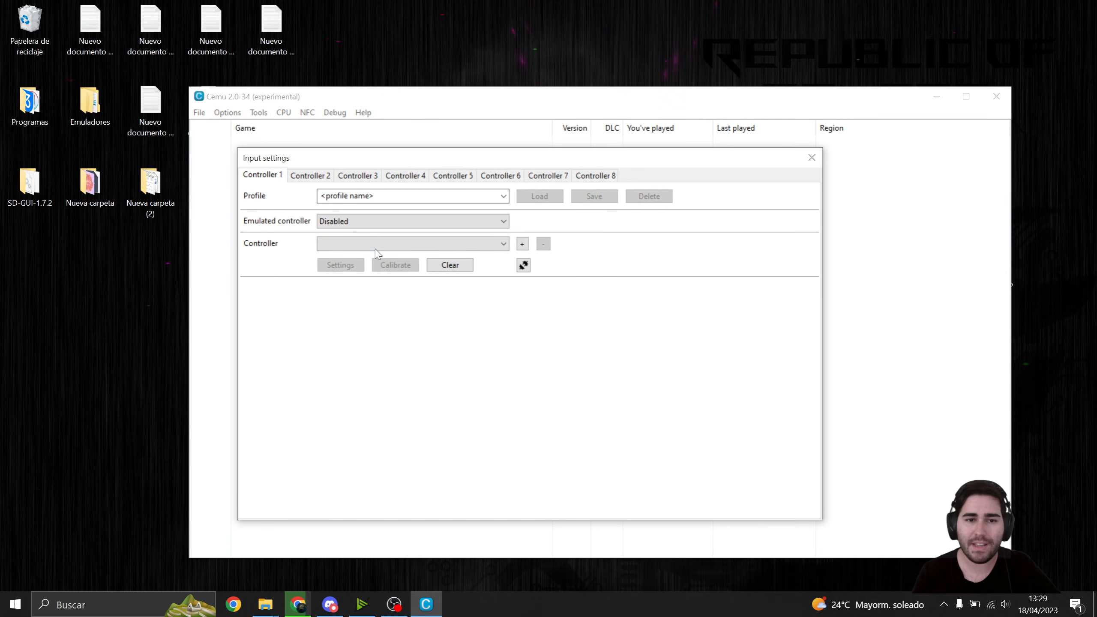
{"action": "left_click", "coordinate": [365, 223]}
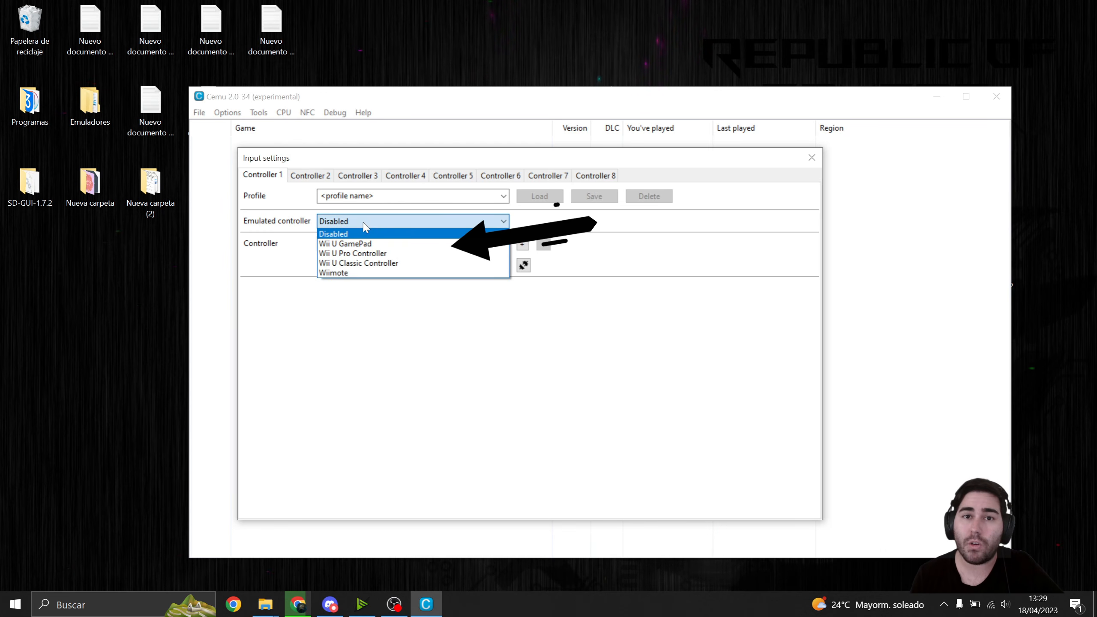
{"action": "left_click", "coordinate": [377, 256]}
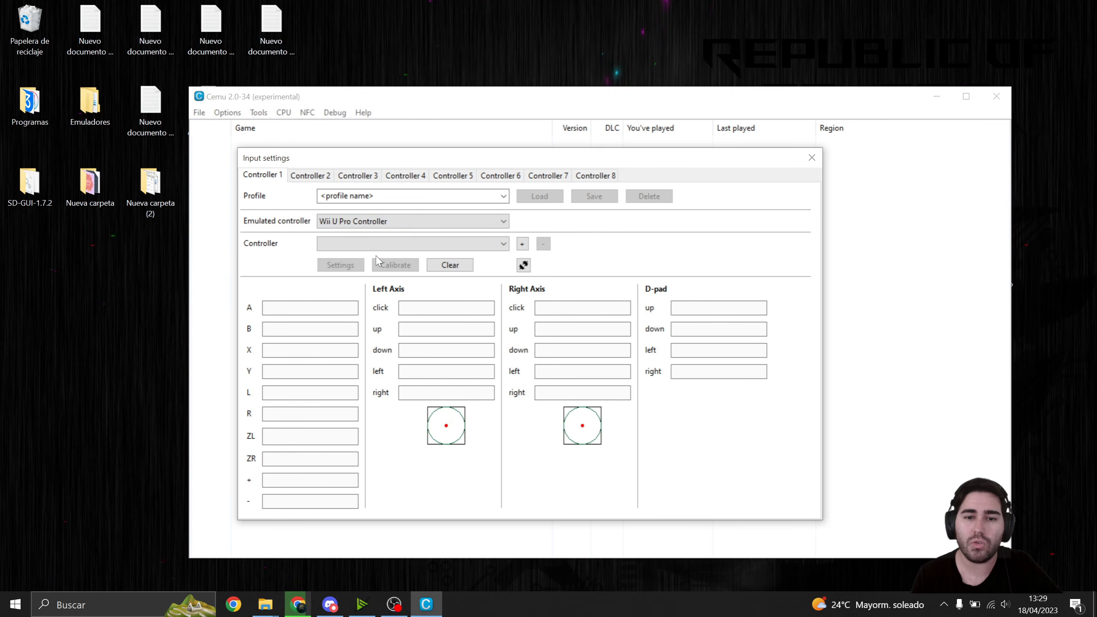
- Add the PS5 Controller through the SDLController API as Controller 1's input device and close the input settings
{"action": "left_click", "coordinate": [461, 246]}
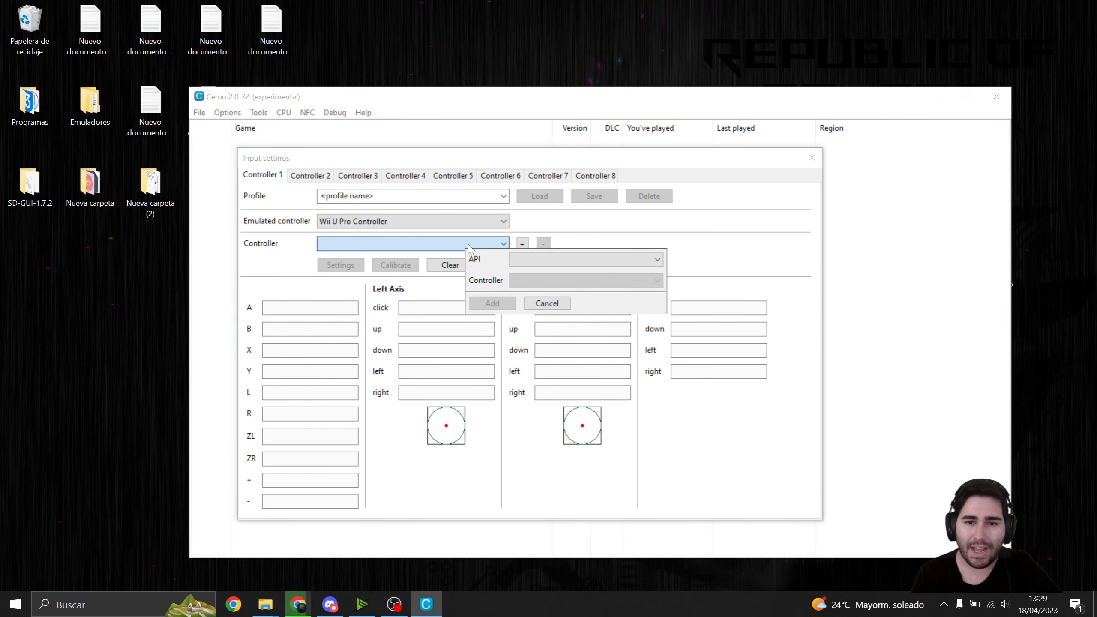
{"action": "left_click", "coordinate": [528, 261]}
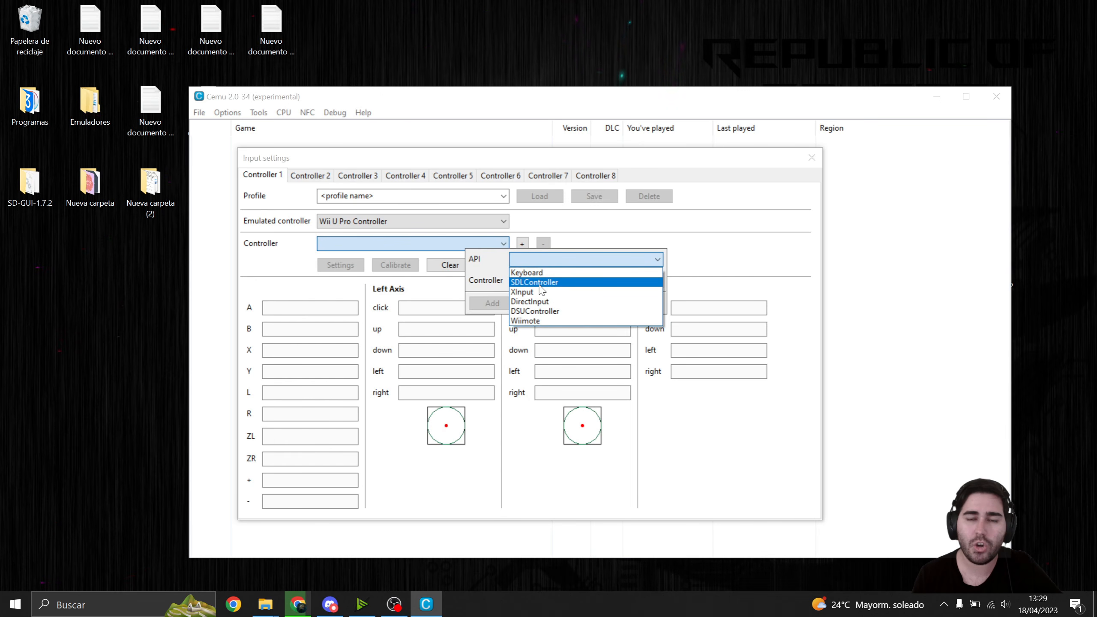
{"action": "left_click", "coordinate": [540, 283]}
{"action": "left_click", "coordinate": [540, 286]}
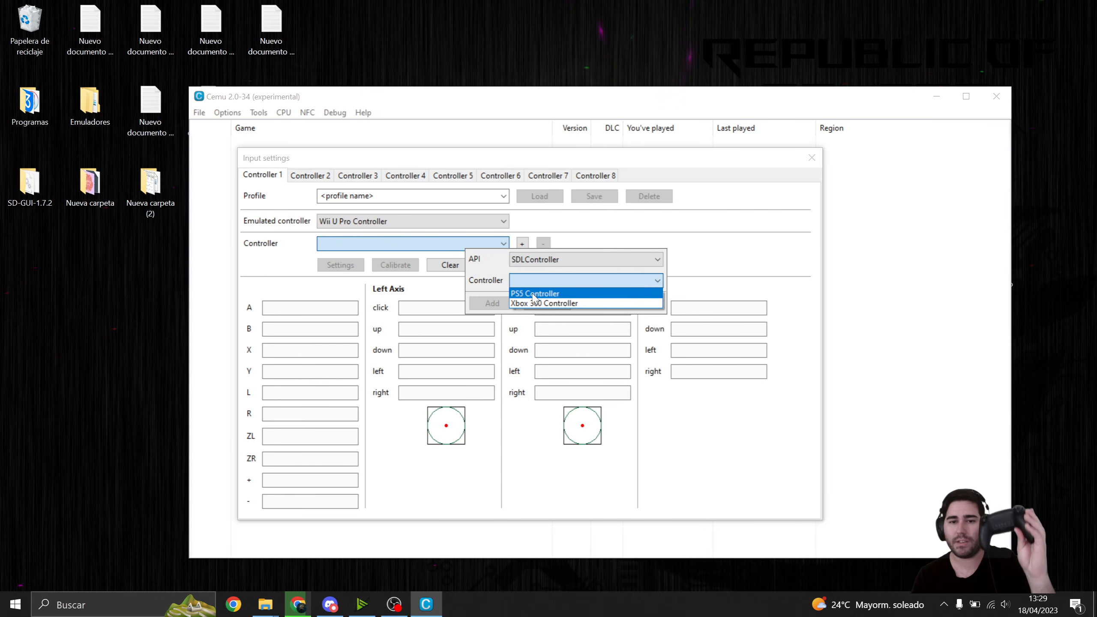
{"action": "left_click", "coordinate": [535, 294]}
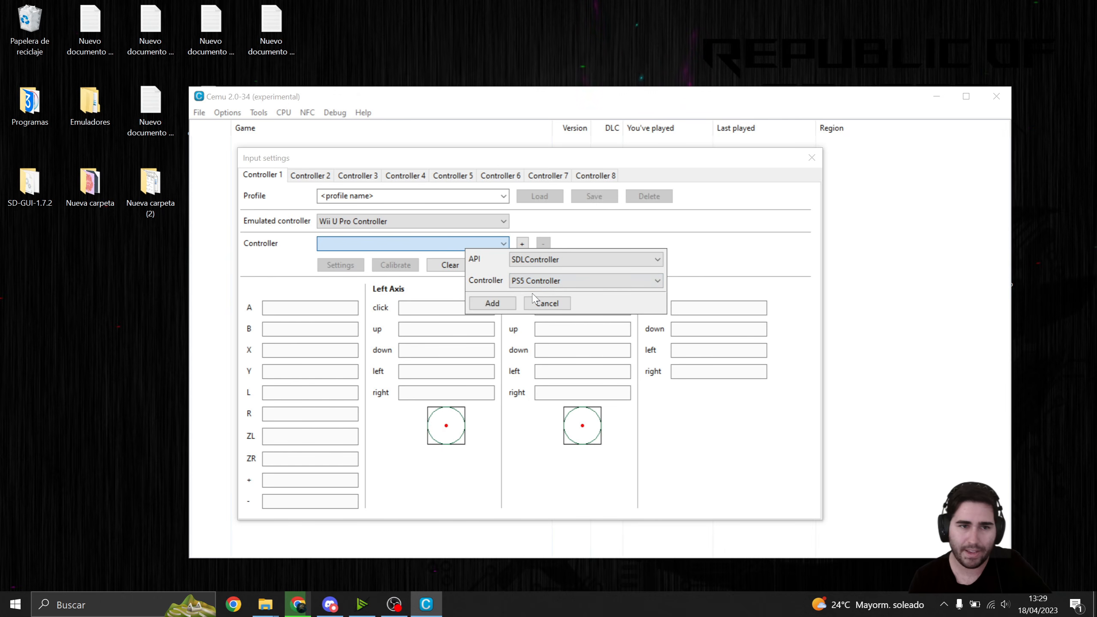
{"action": "left_click", "coordinate": [513, 303]}
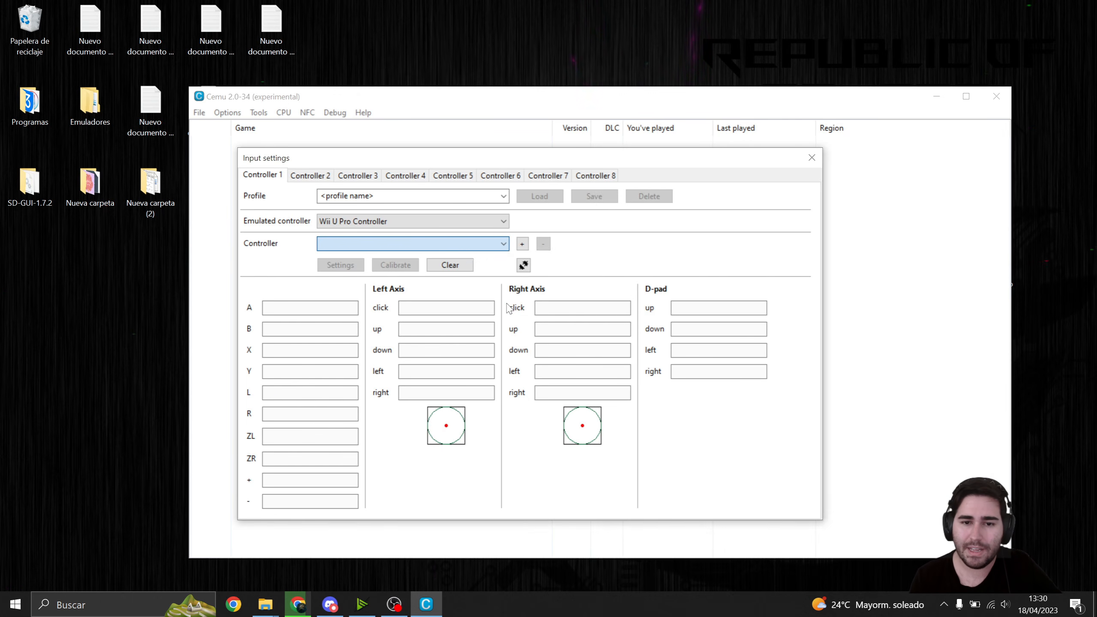
{"action": "left_click", "coordinate": [548, 277]}
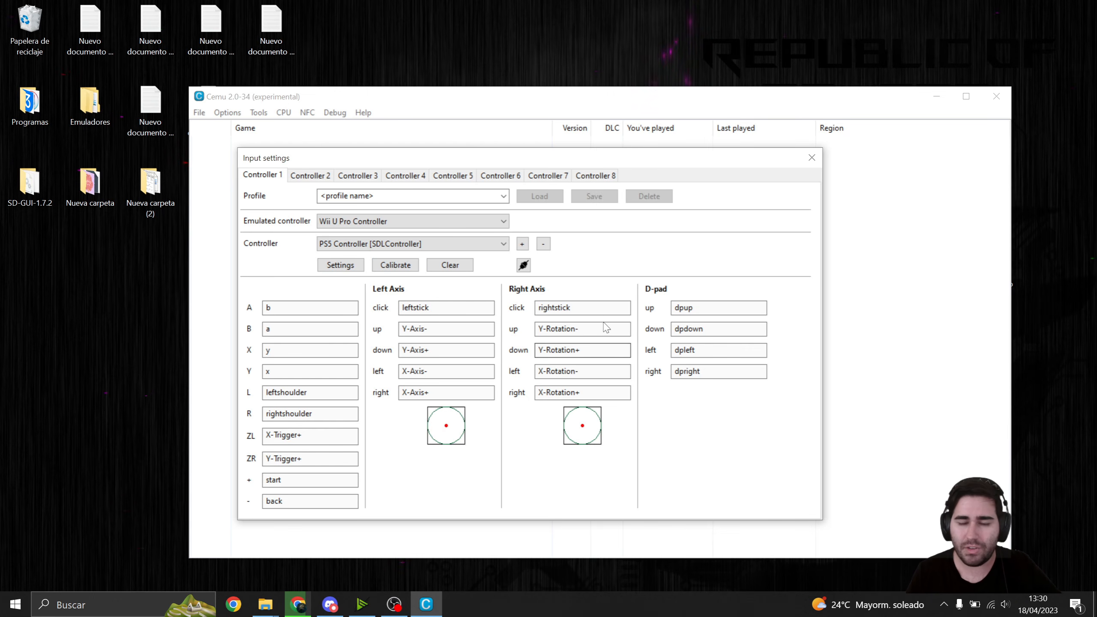
{"action": "left_click", "coordinate": [810, 159]}
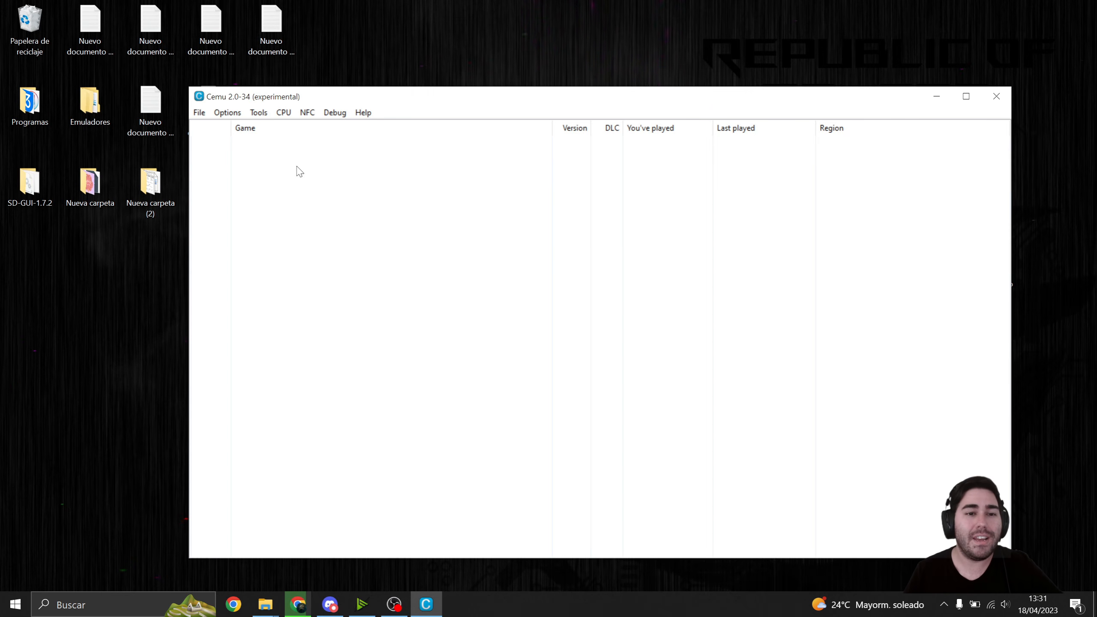
- Install the game title from the folder The Legend of Zelda The Wind Waker HD in Juegos WiiU
{"action": "left_click", "coordinate": [200, 113]}
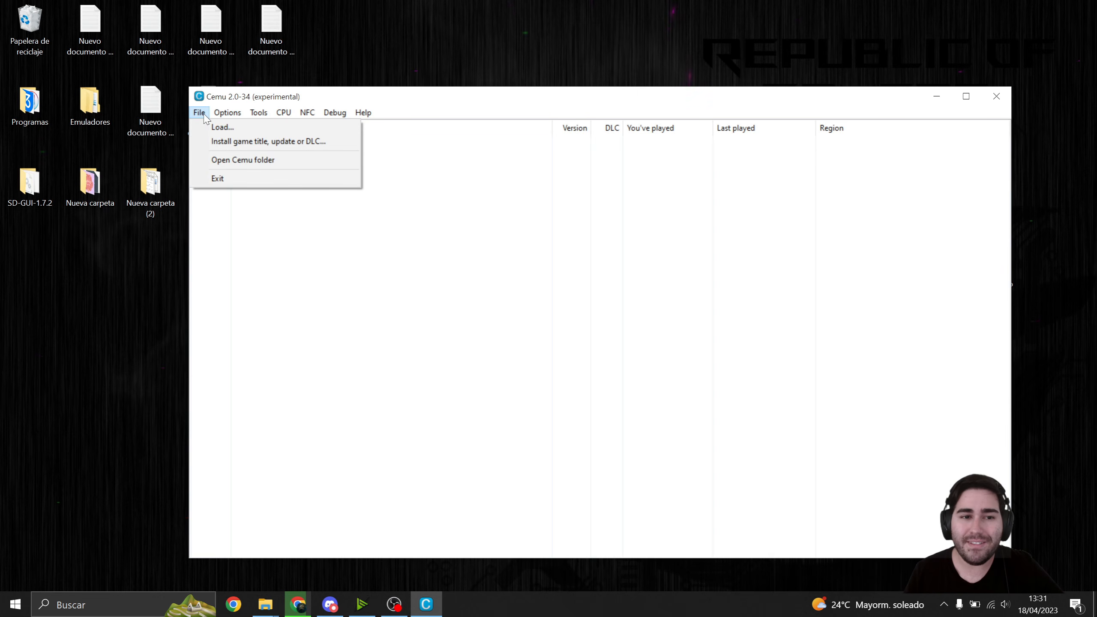
{"action": "left_click", "coordinate": [248, 143]}
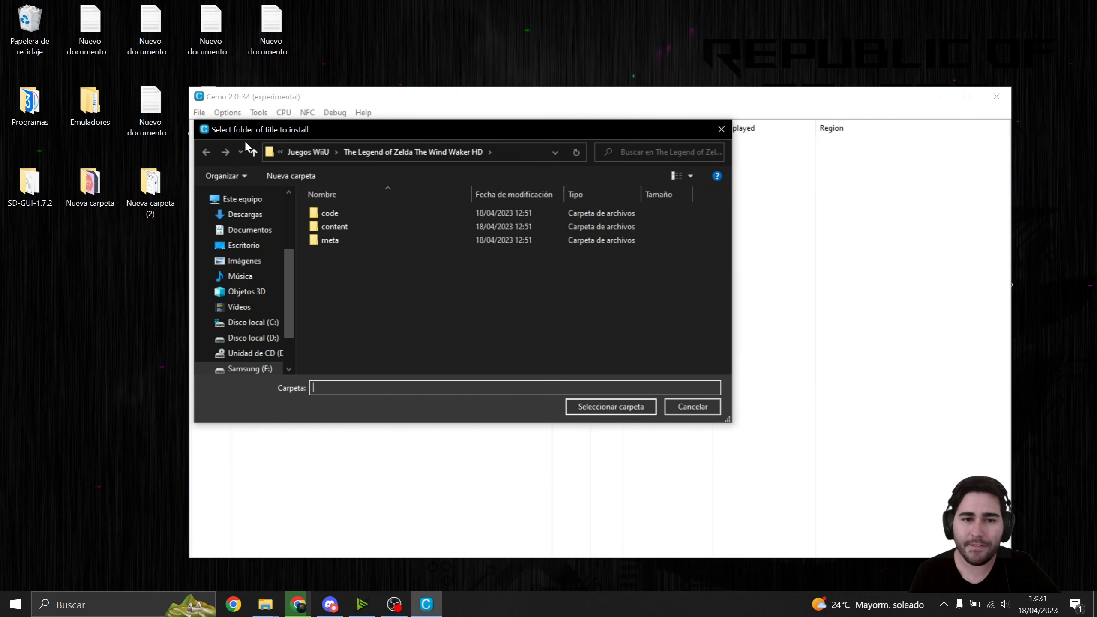
{"action": "left_click", "coordinate": [297, 151]}
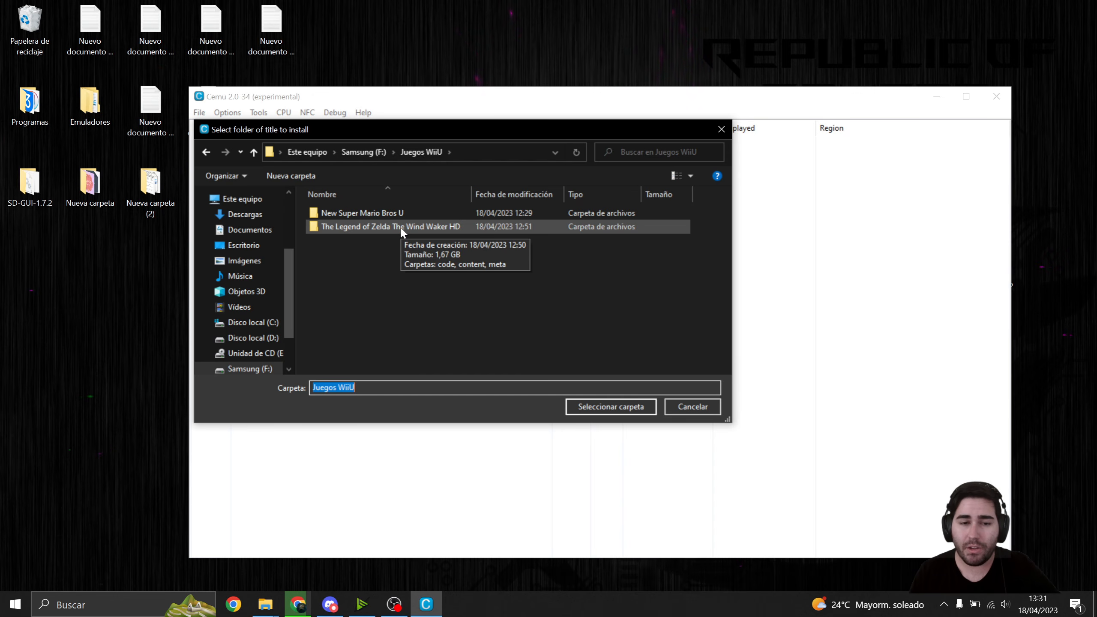
{"action": "left_click", "coordinate": [363, 229]}
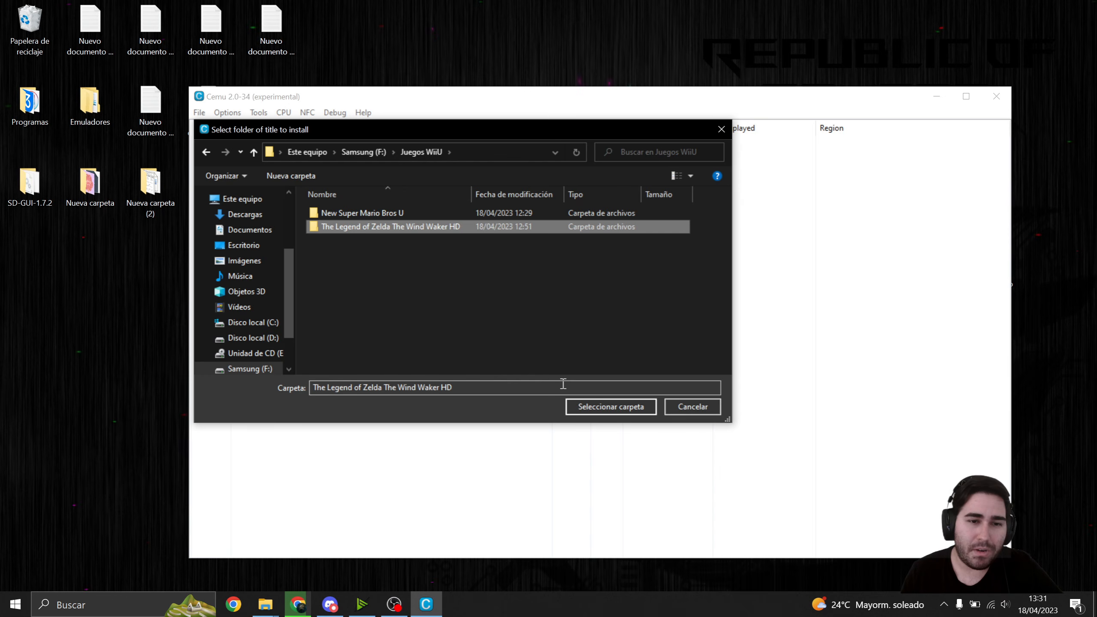
{"action": "left_click", "coordinate": [587, 406]}
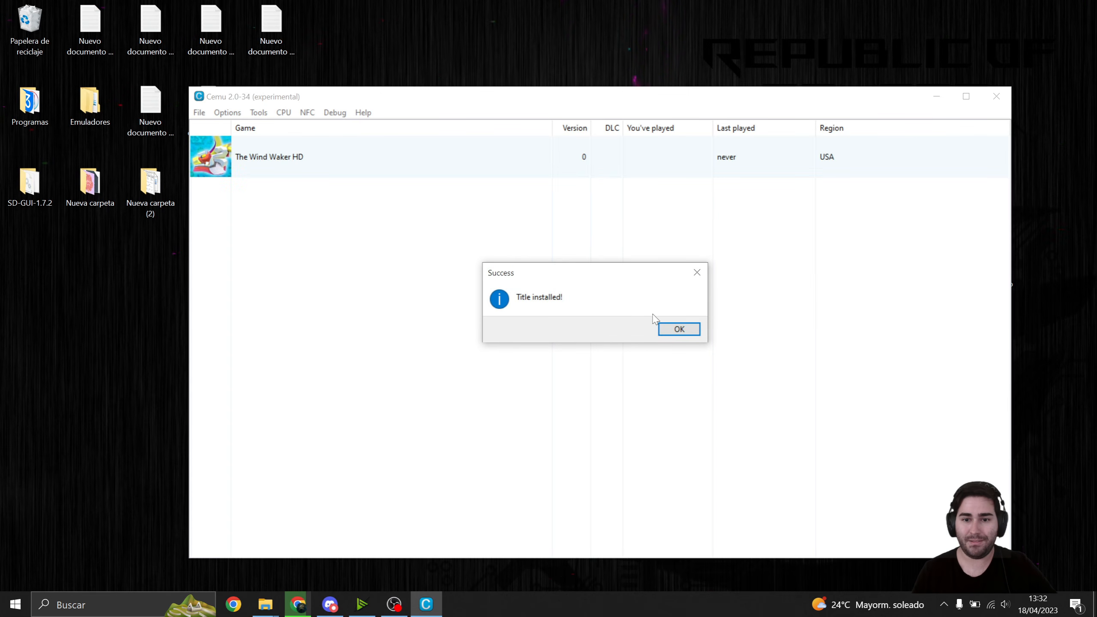
{"action": "left_click", "coordinate": [675, 330]}
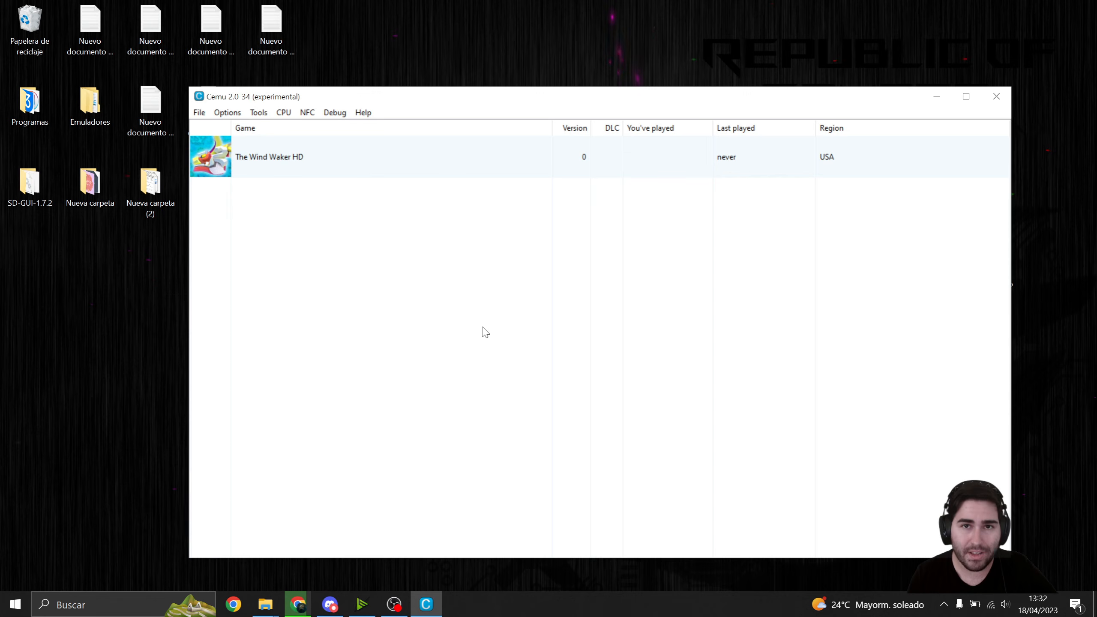
- Install the base game from the New SUPER MARIO BROS. U [ARPE01] folder inside New Super Mario Bros U
{"action": "left_click", "coordinate": [199, 113]}
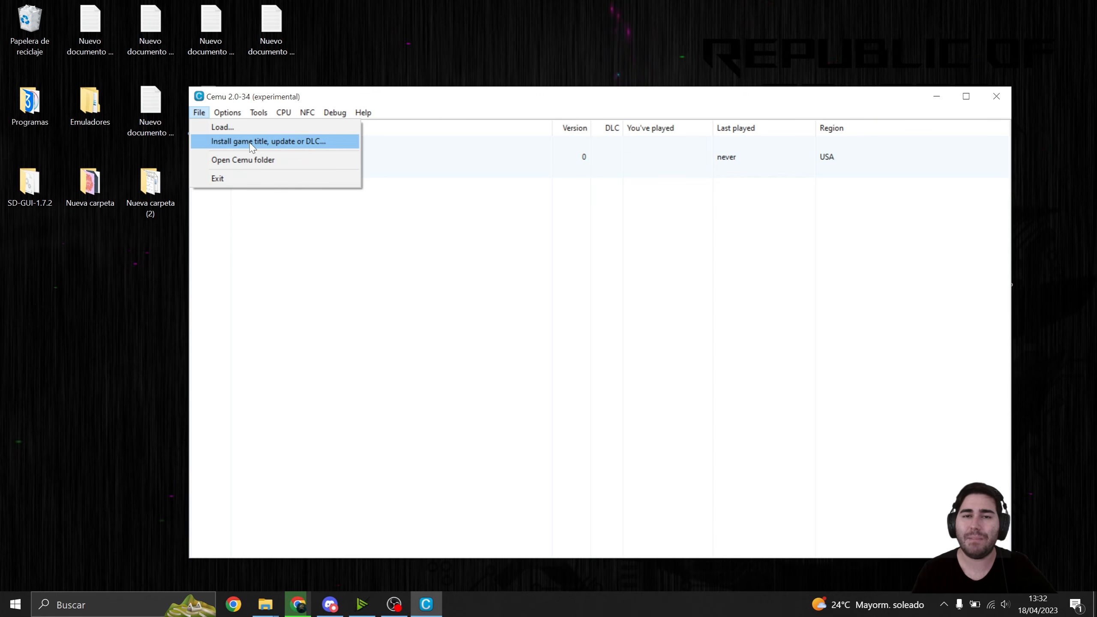
{"action": "left_click", "coordinate": [301, 147]}
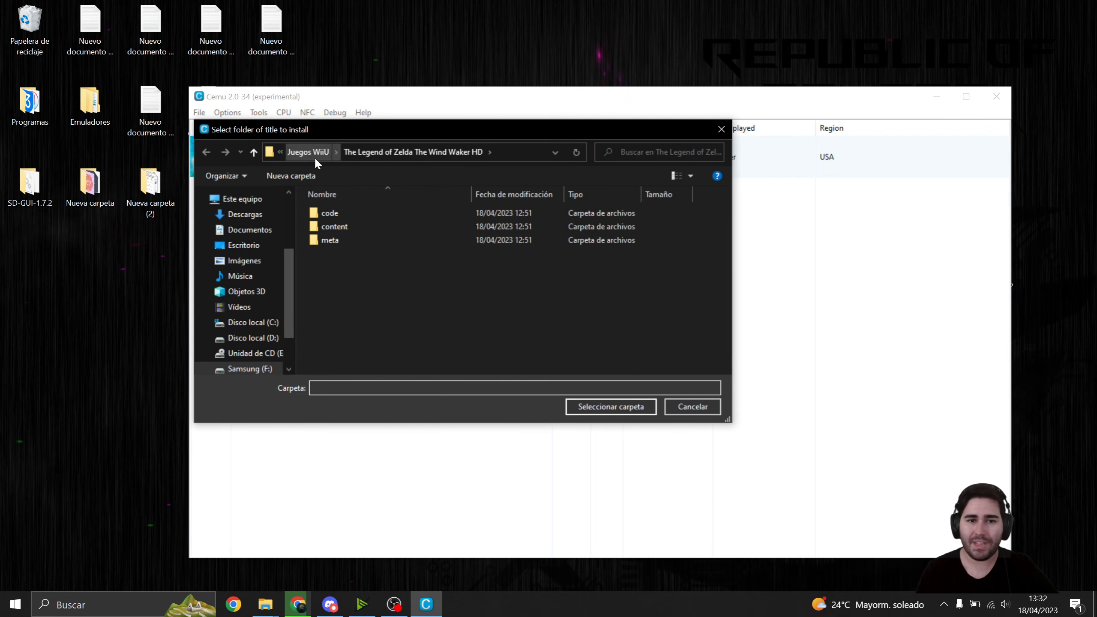
{"action": "left_click", "coordinate": [313, 152]}
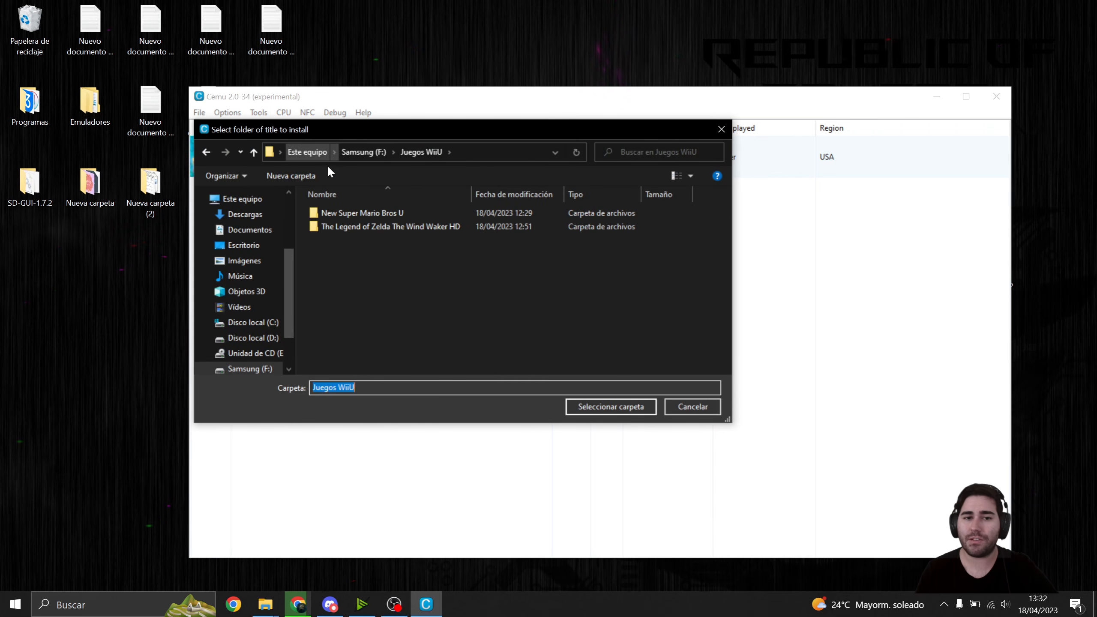
{"action": "double_click", "coordinate": [370, 214]}
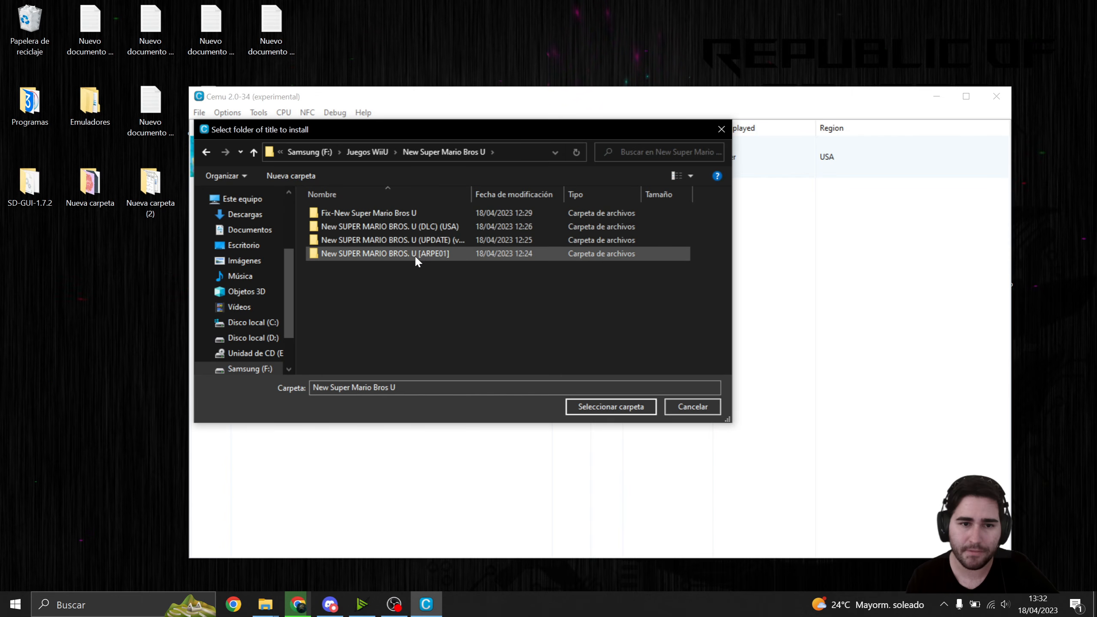
{"action": "left_click", "coordinate": [406, 253]}
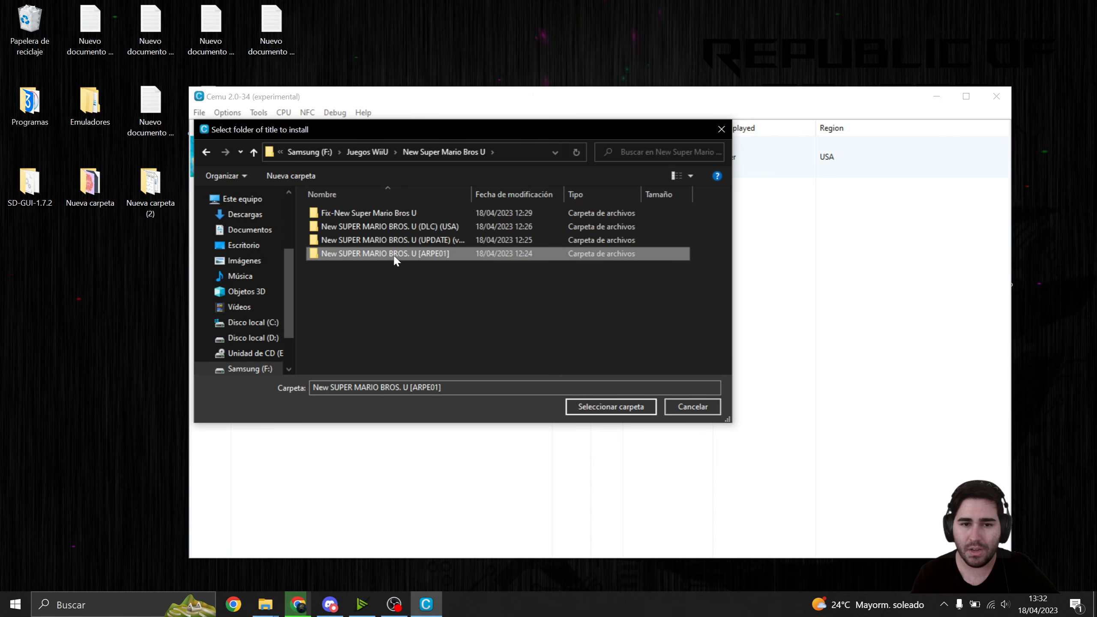
{"action": "left_click", "coordinate": [597, 409]}
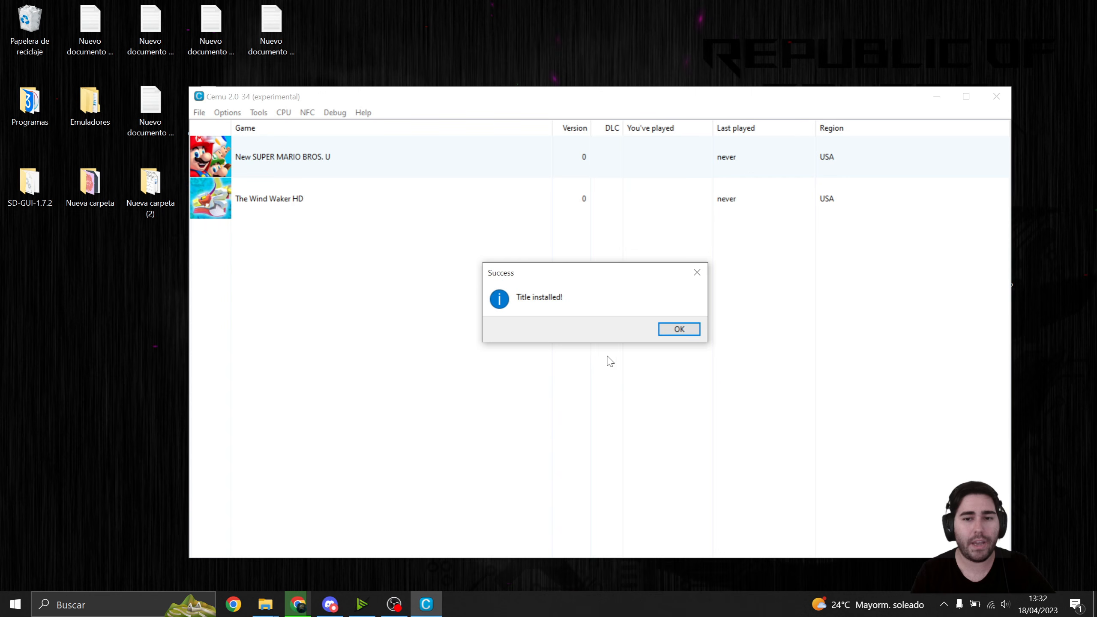
{"action": "left_click", "coordinate": [659, 334]}
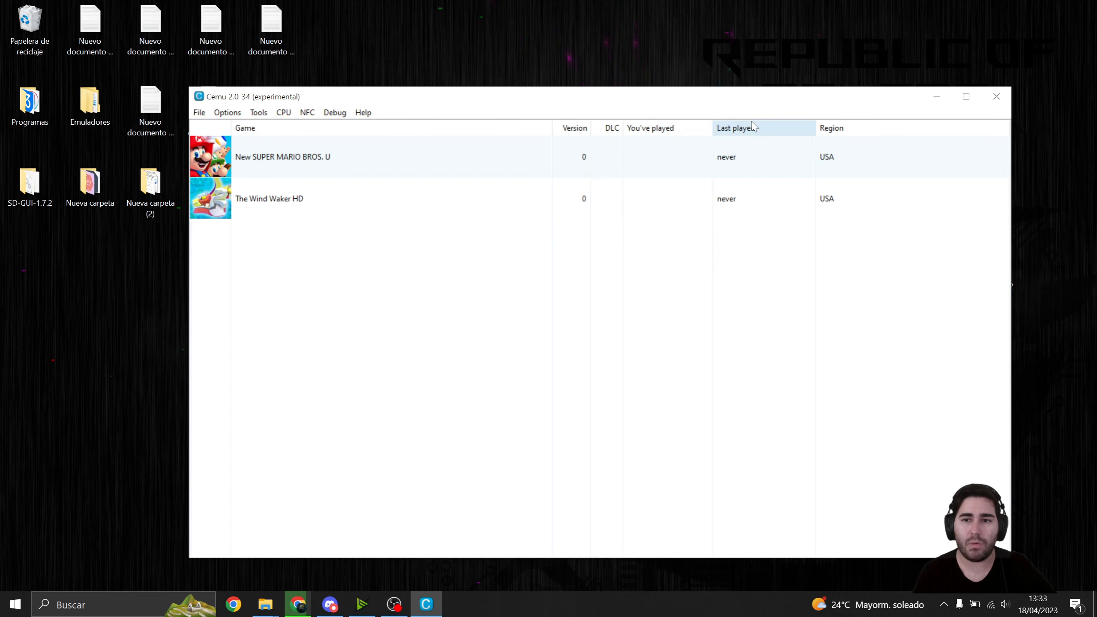
- Install the DLC from the New SUPER MARIO BROS. U (DLC) (USA) folder
{"action": "left_click", "coordinate": [198, 112]}
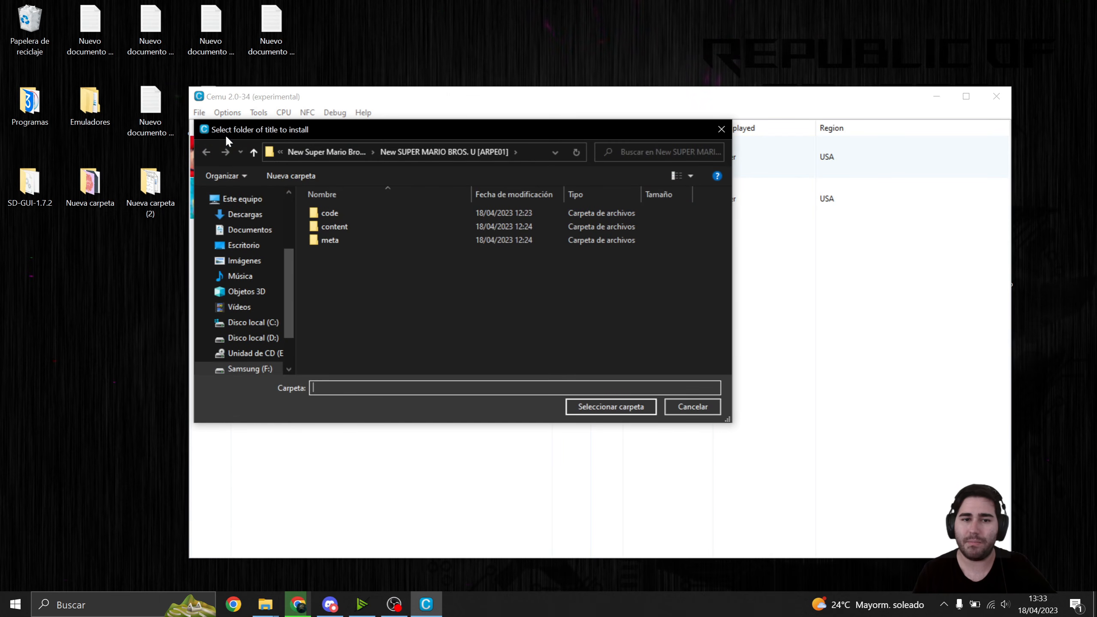
{"action": "left_click", "coordinate": [311, 148]}
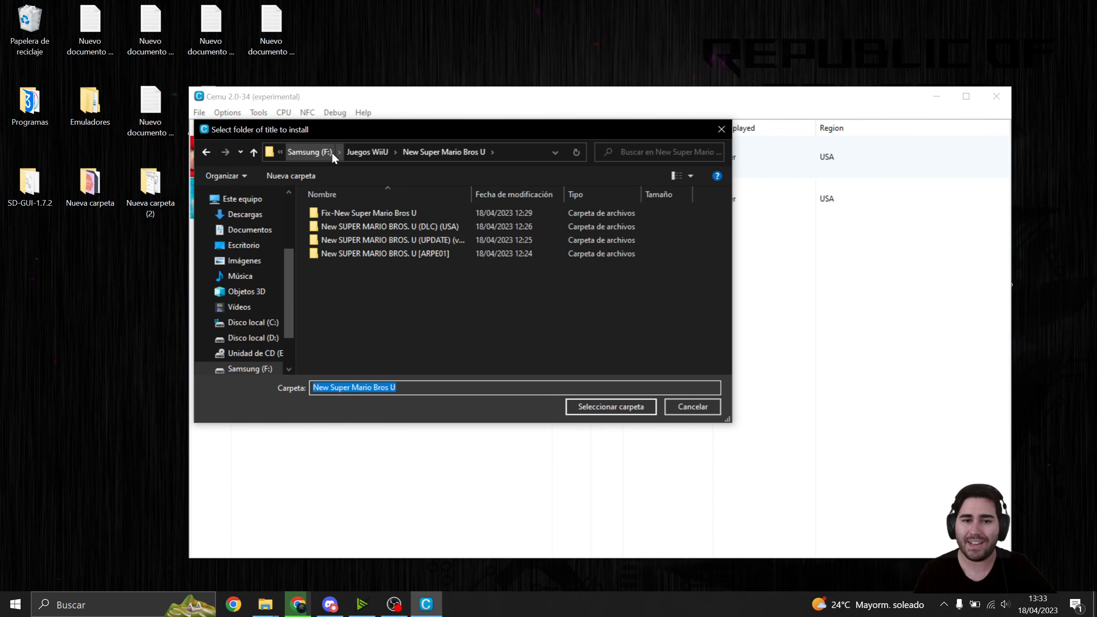
{"action": "left_click", "coordinate": [416, 227]}
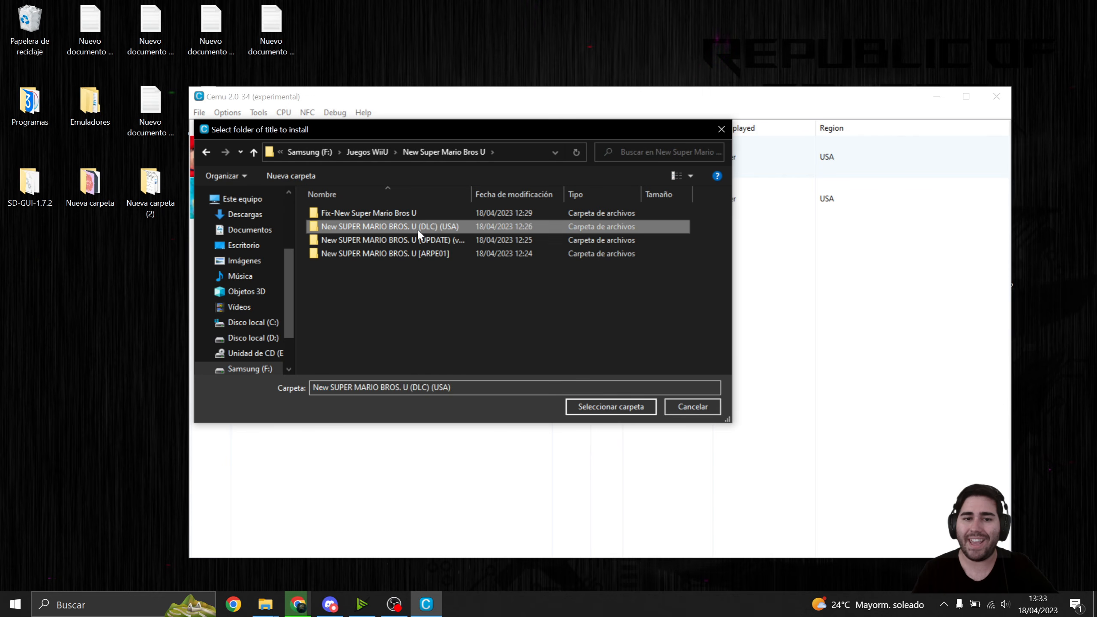
{"action": "left_click", "coordinate": [572, 405]}
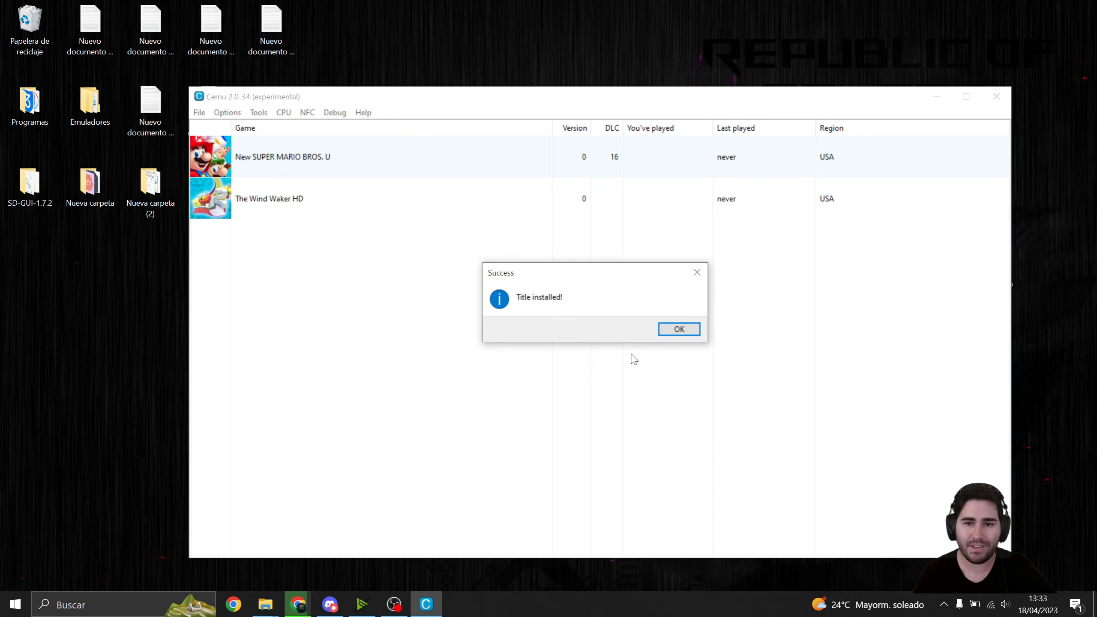
{"action": "left_click", "coordinate": [672, 336]}
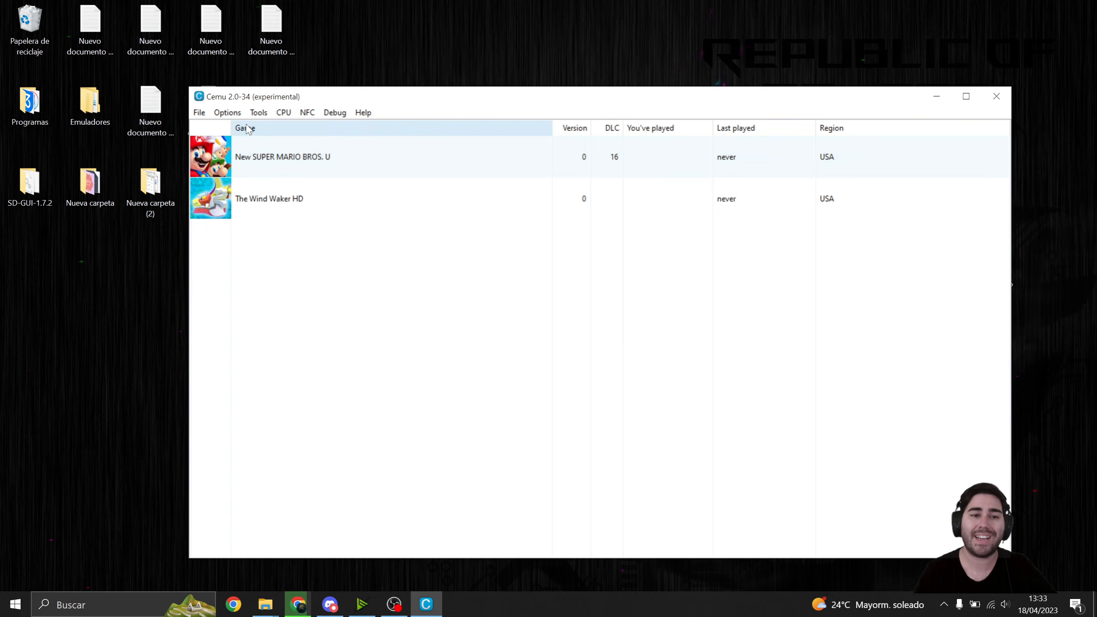
- Install the game update from the New SUPER MARIO BROS. U (UPDATE) (v64) (USA) folder
{"action": "left_click", "coordinate": [205, 115]}
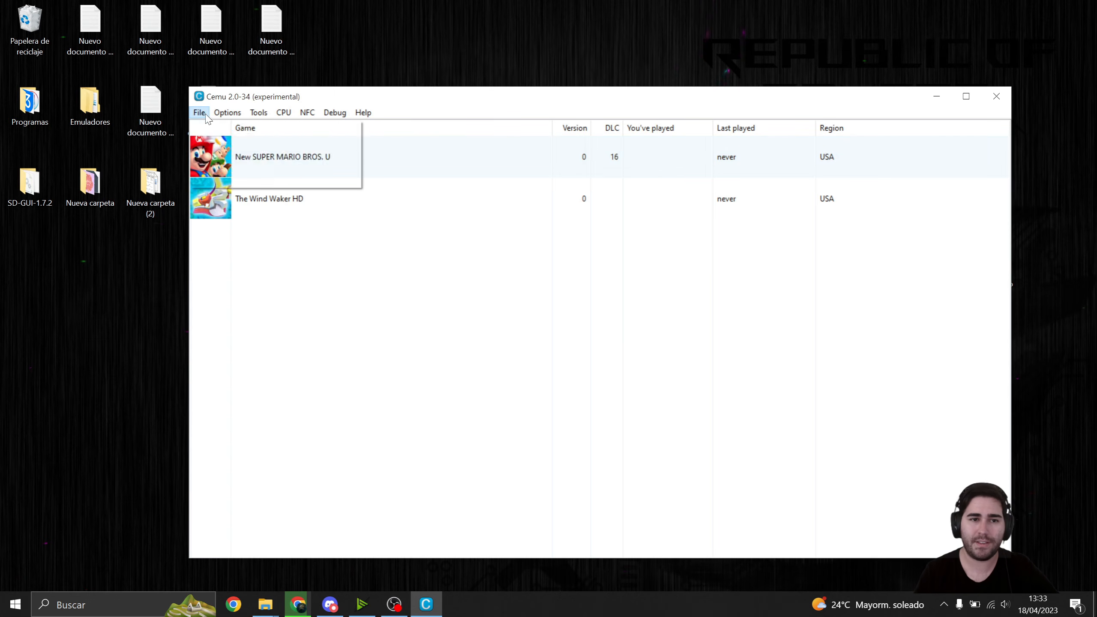
{"action": "left_click", "coordinate": [241, 141]}
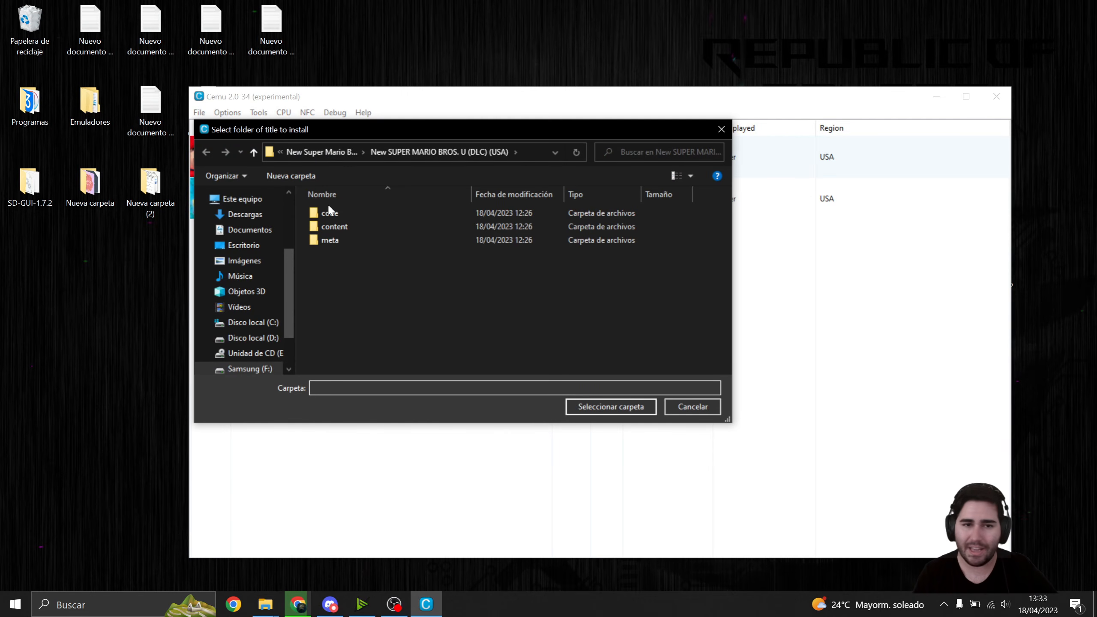
{"action": "left_click", "coordinate": [329, 153]}
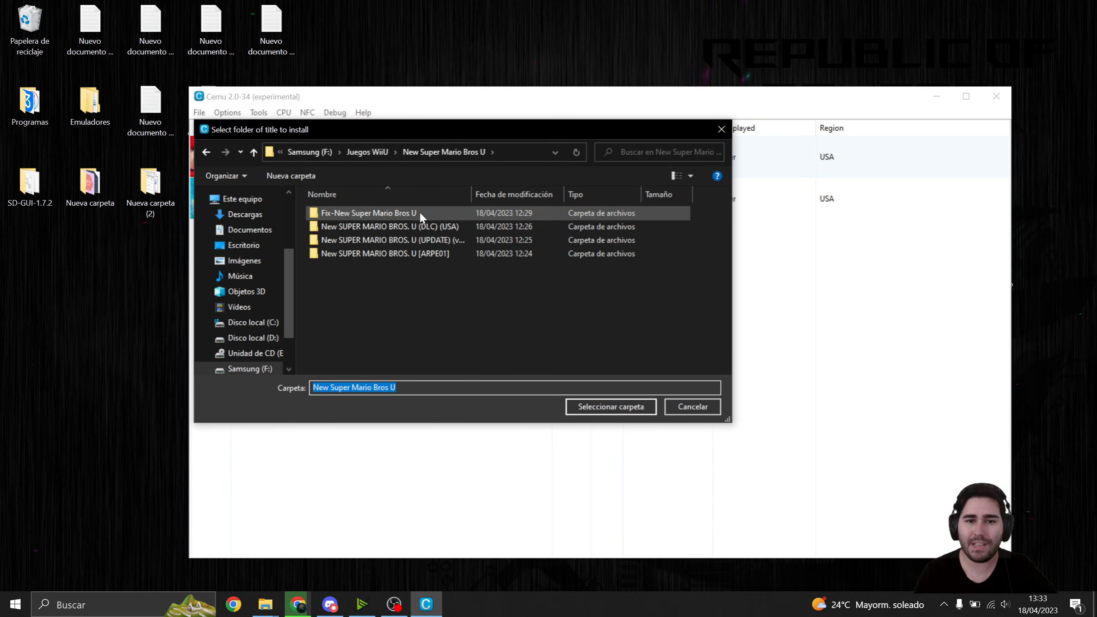
{"action": "left_click", "coordinate": [424, 240]}
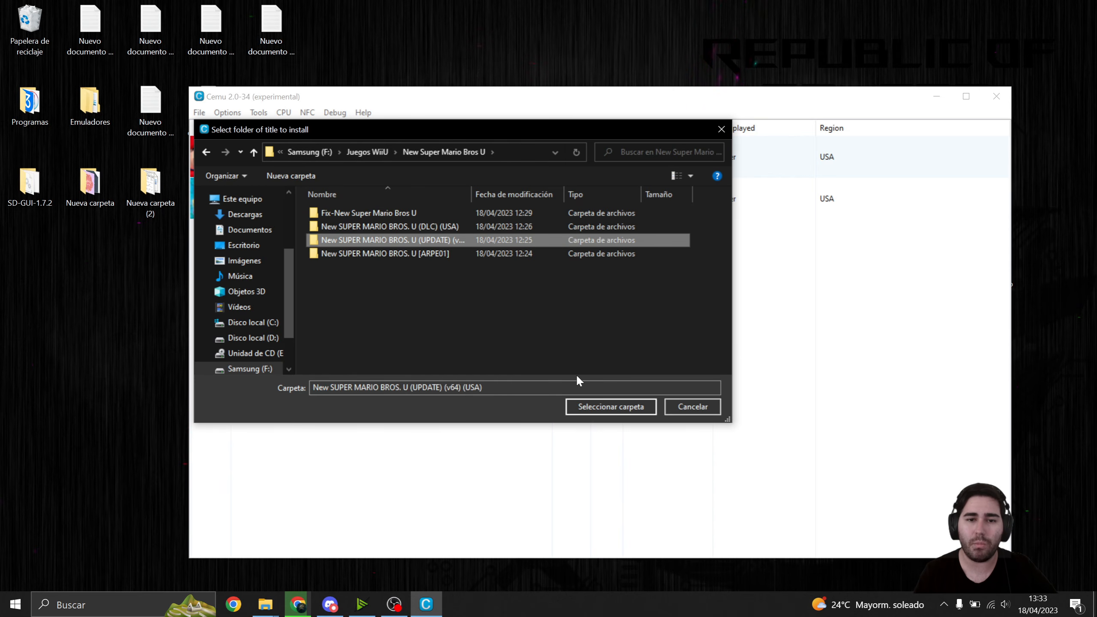
{"action": "left_click", "coordinate": [611, 408]}
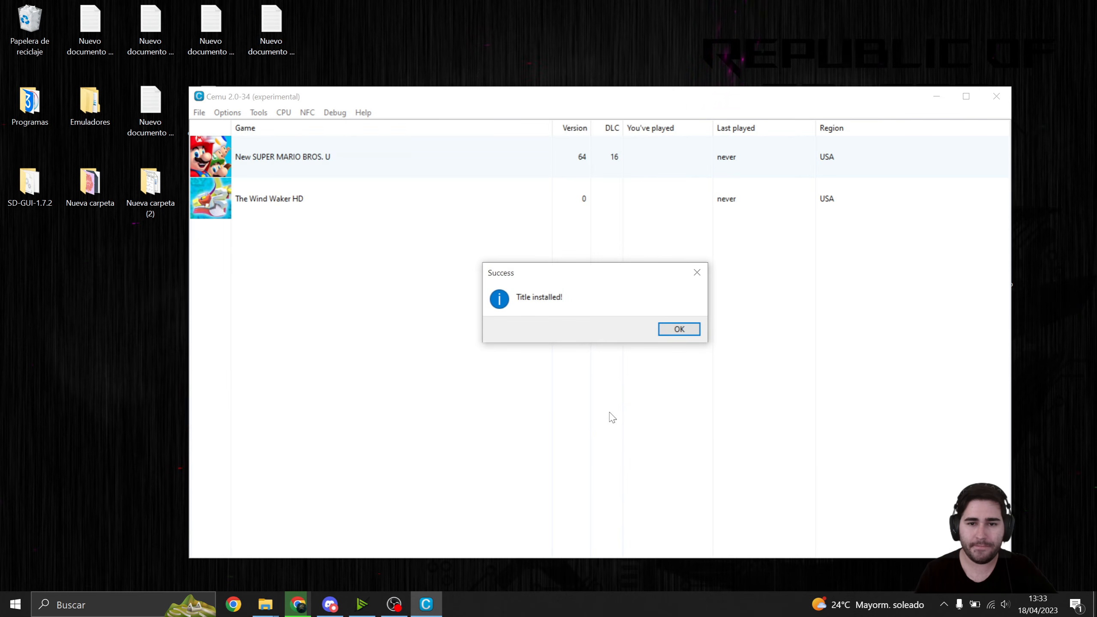
{"action": "left_click", "coordinate": [672, 335]}
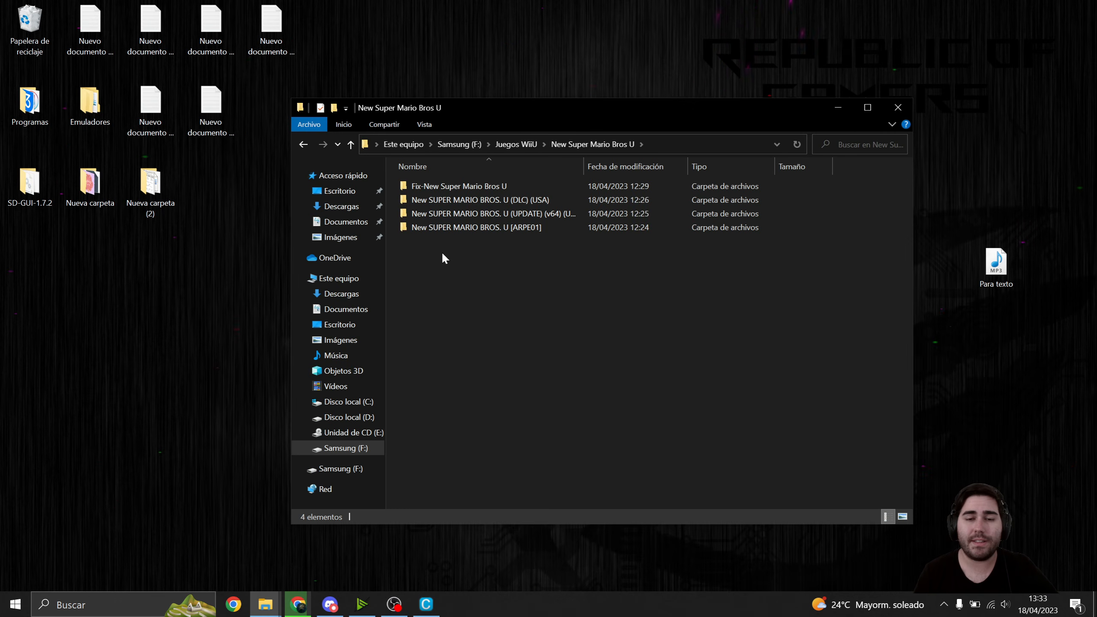
- Open the Fix-New Super Mario Bros U folder in File Explorer and reposition its window on the desktop
{"action": "left_click_drag", "start_coordinate": [478, 108], "coordinate": [460, 102]}
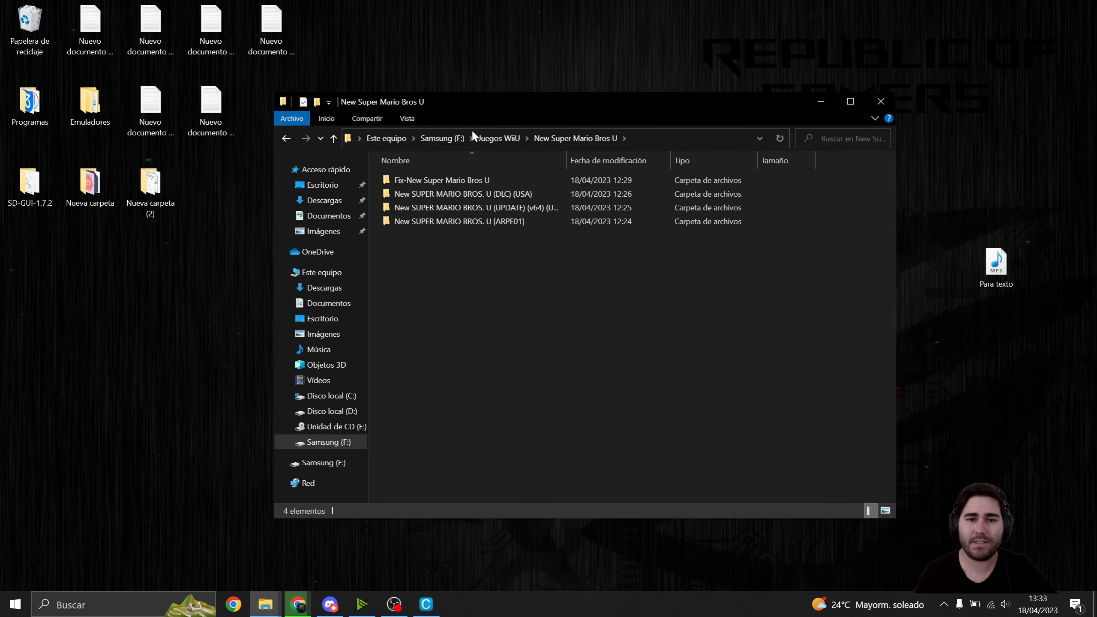
{"action": "left_click", "coordinate": [433, 182]}
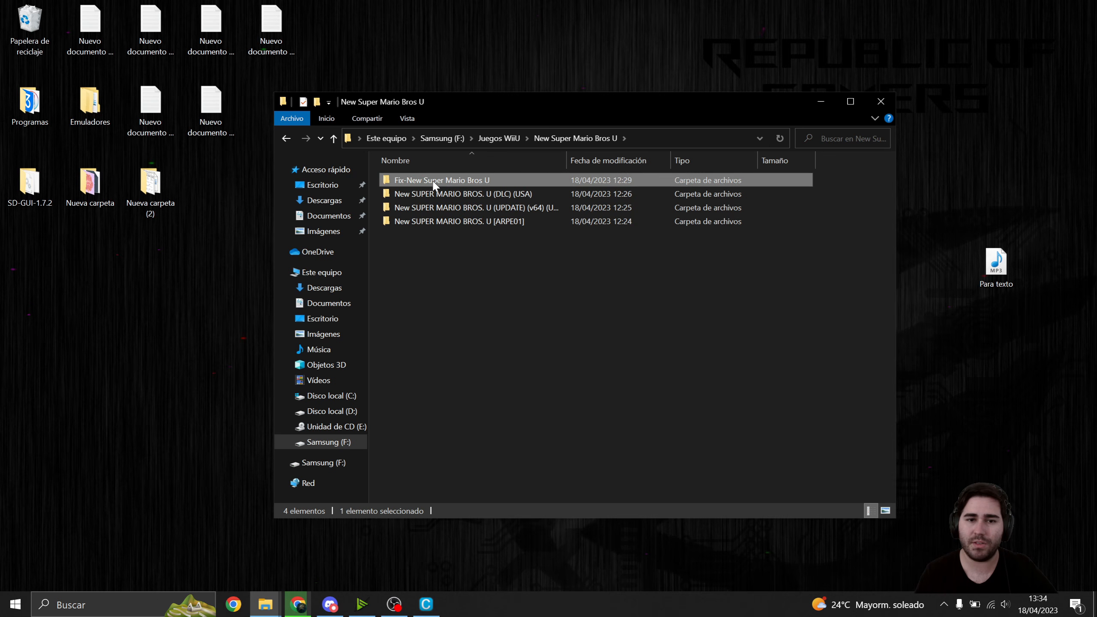
{"action": "double_click", "coordinate": [432, 179]}
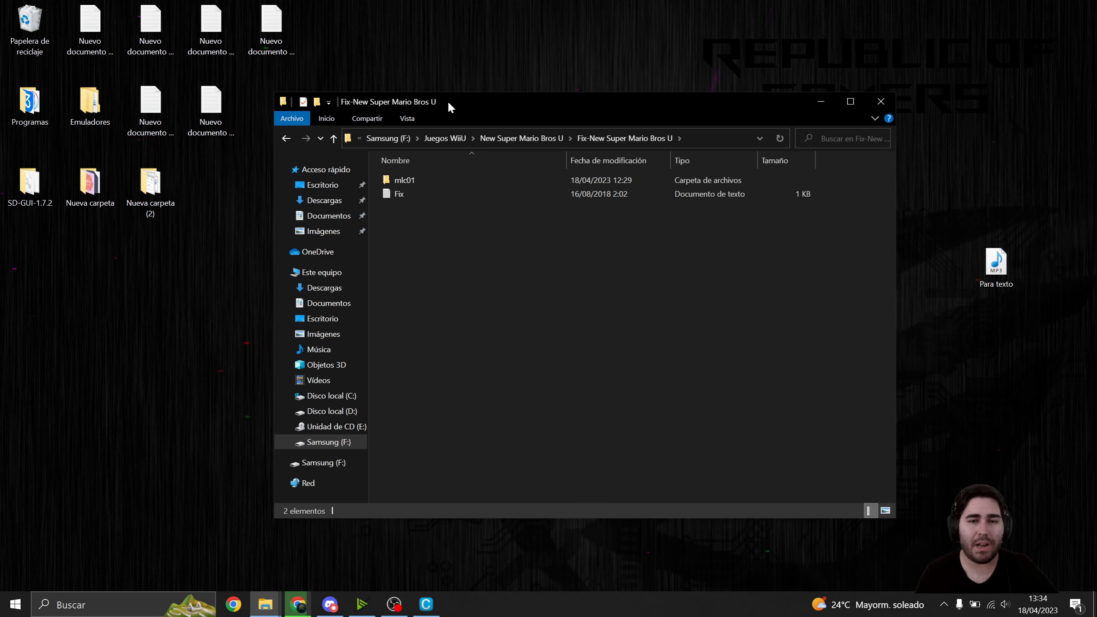
{"action": "left_click_drag", "start_coordinate": [448, 102], "coordinate": [511, 113]}
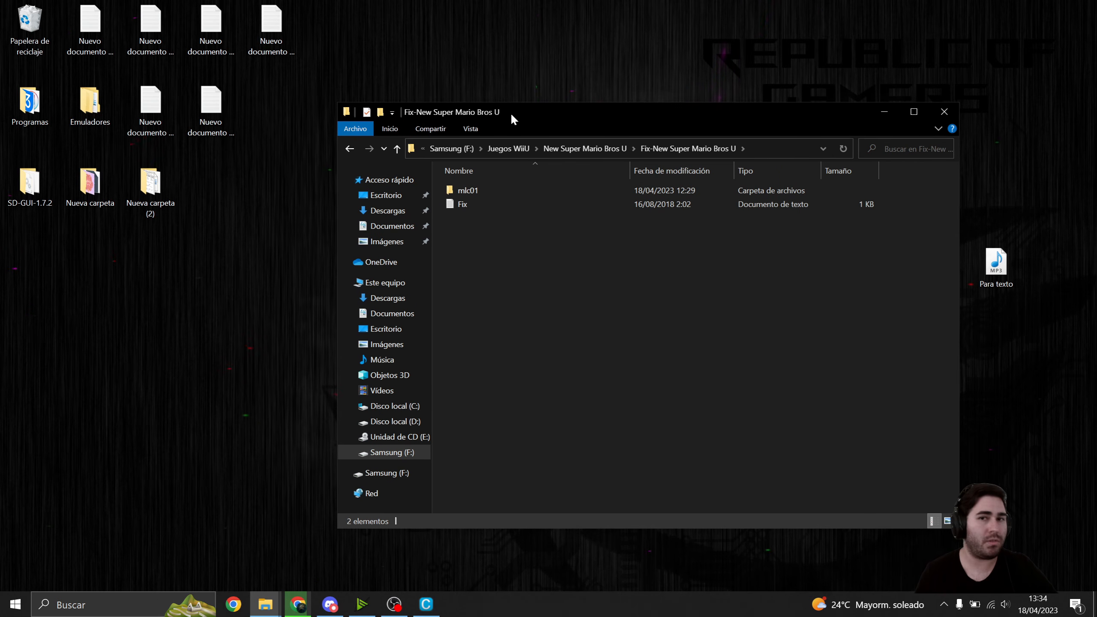
- Open the mlc01 folder inside Cemu_2.0-34 in a second File Explorer window alongside the fix folder window
{"action": "left_click_drag", "start_coordinate": [502, 110], "coordinate": [682, 114]}
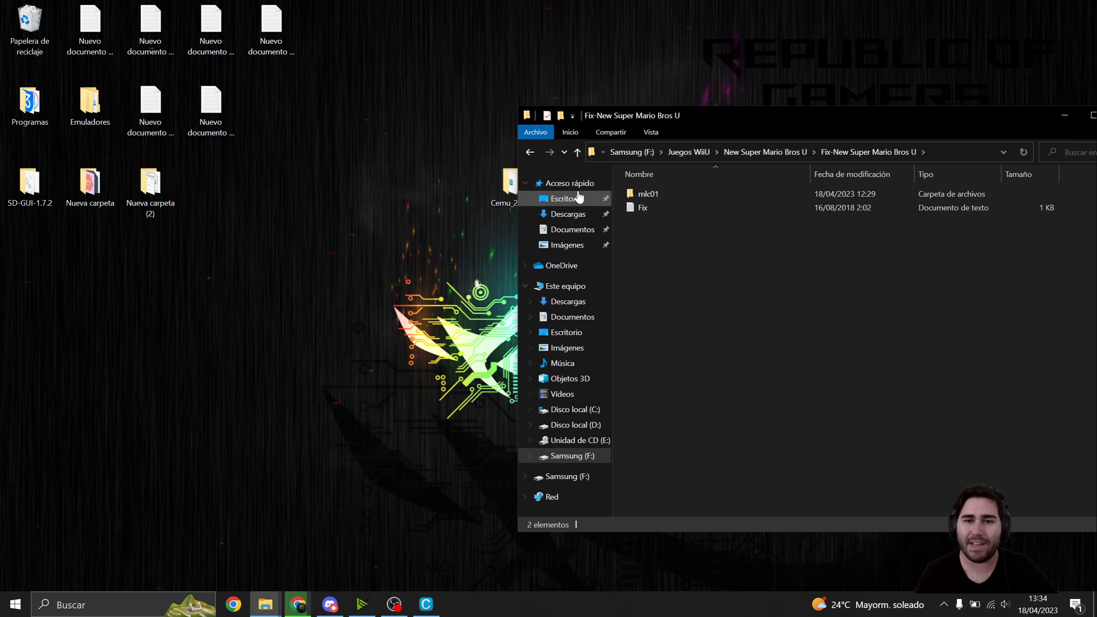
{"action": "double_click", "coordinate": [509, 184]}
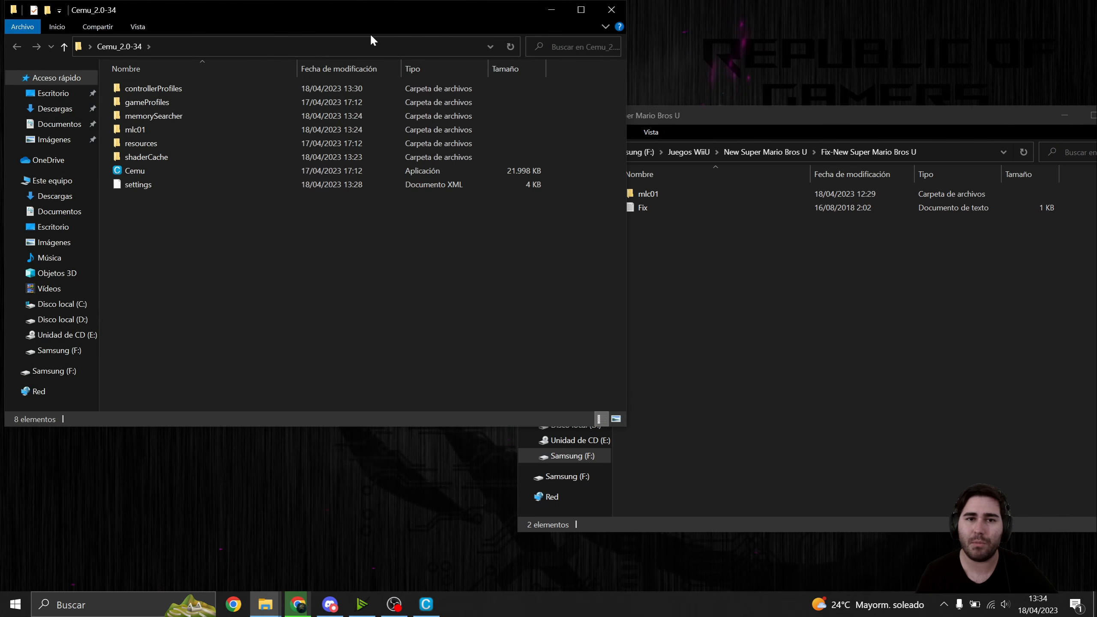
{"action": "left_click_drag", "start_coordinate": [345, 9], "coordinate": [414, 59]}
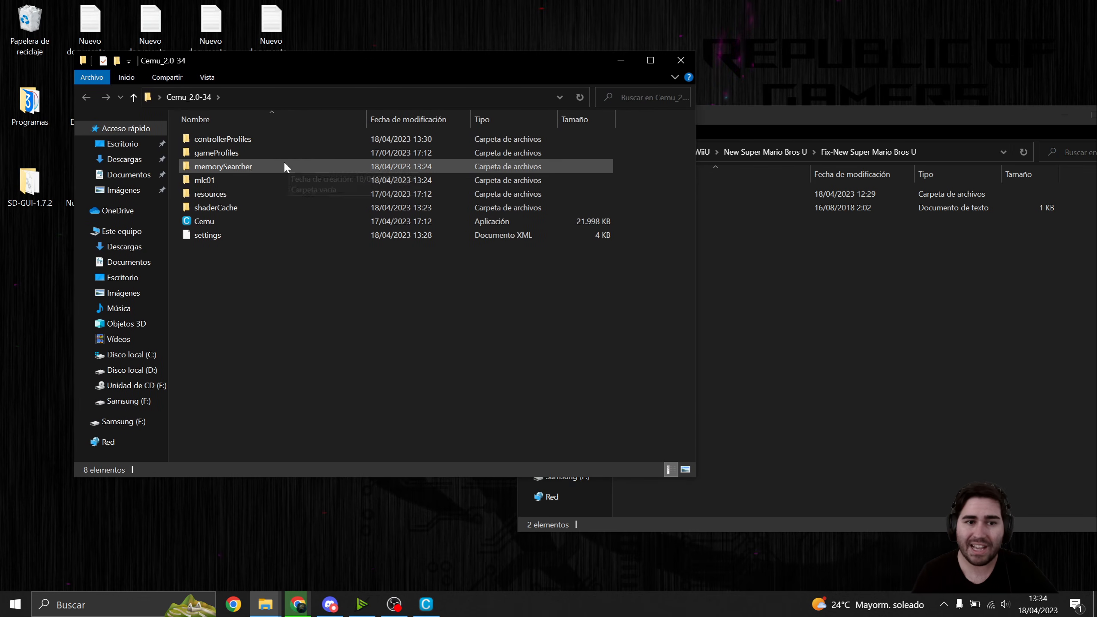
{"action": "double_click", "coordinate": [222, 179]}
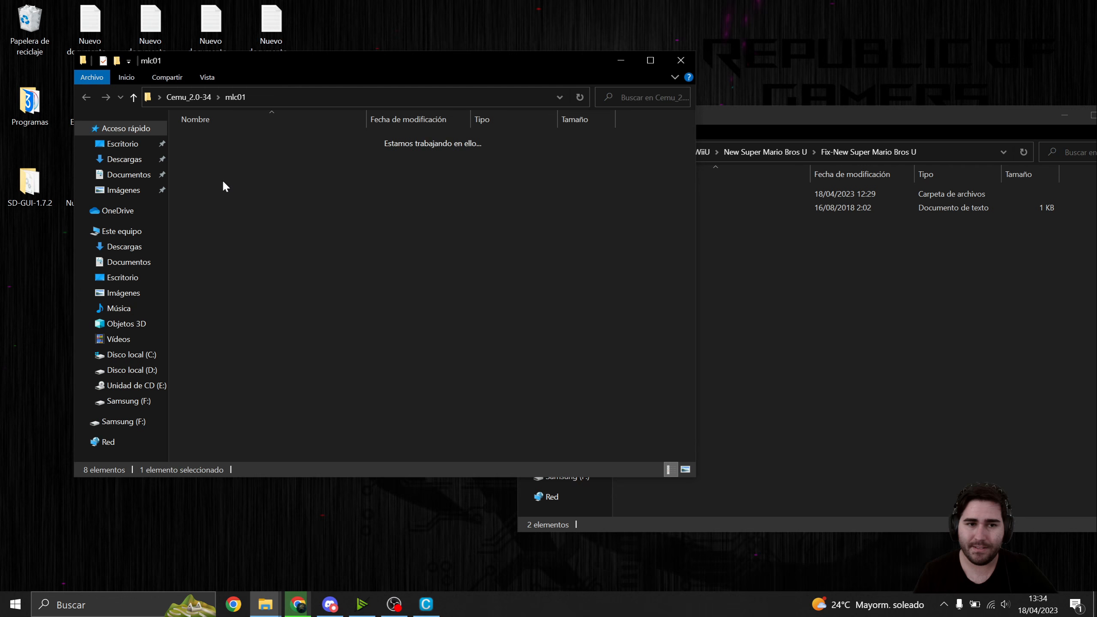
- Copy the sys folder from the fix's mlc01 folder into Cemu's mlc01 folder, replacing the files in the destination
{"action": "left_click", "coordinate": [708, 310]}
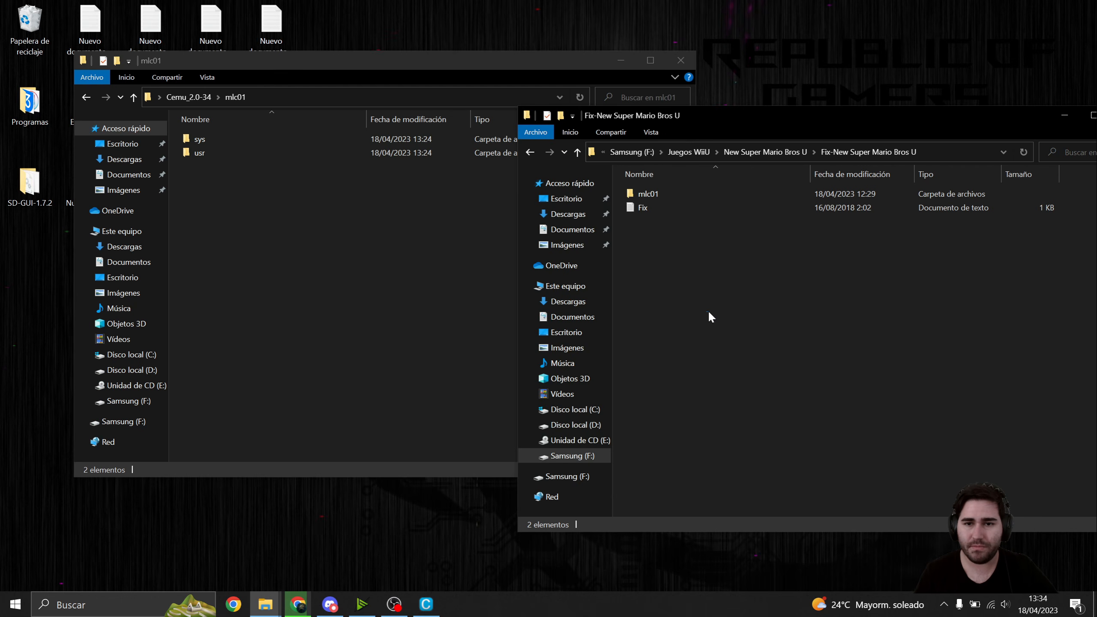
{"action": "double_click", "coordinate": [656, 192]}
{"action": "left_click_drag", "start_coordinate": [645, 195], "coordinate": [338, 269]}
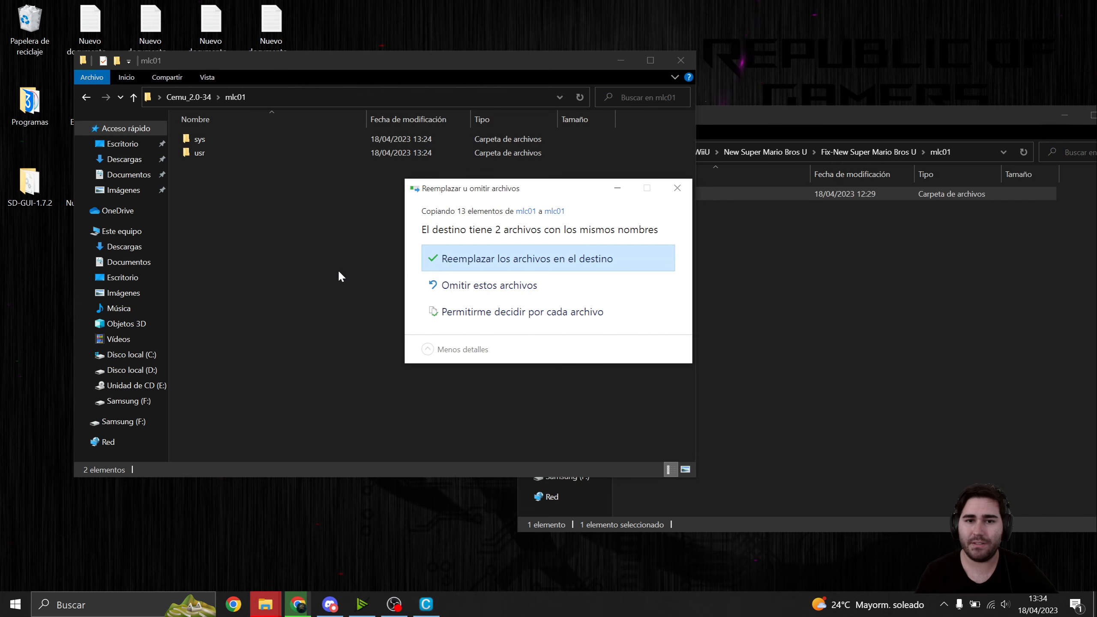
{"action": "left_click", "coordinate": [495, 265]}
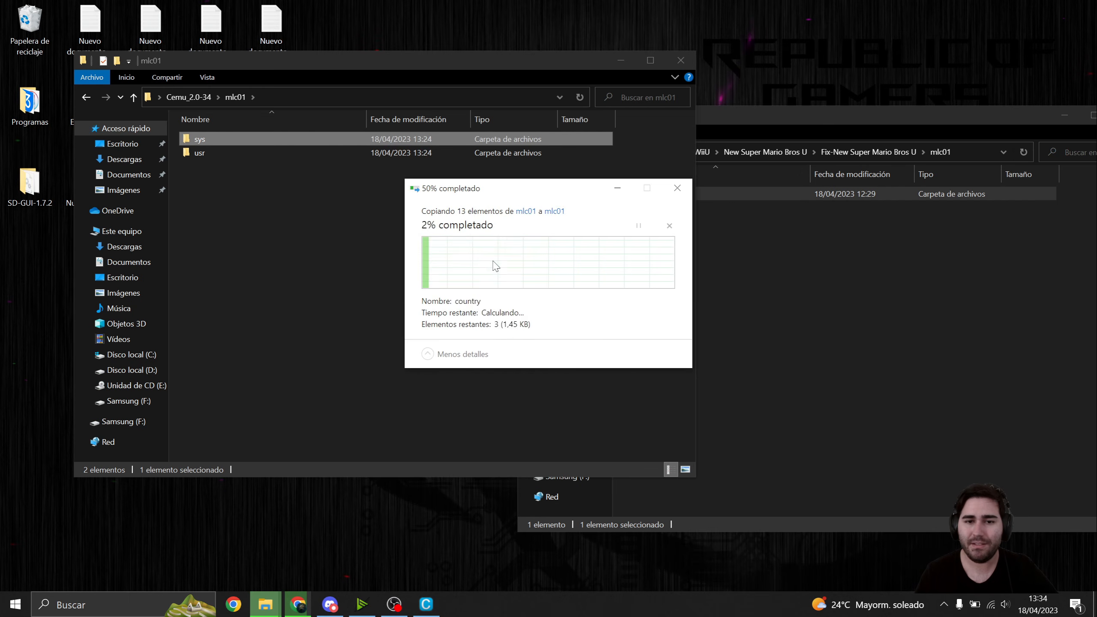
- Close both mlc01 File Explorer windows
{"action": "left_click", "coordinate": [782, 379]}
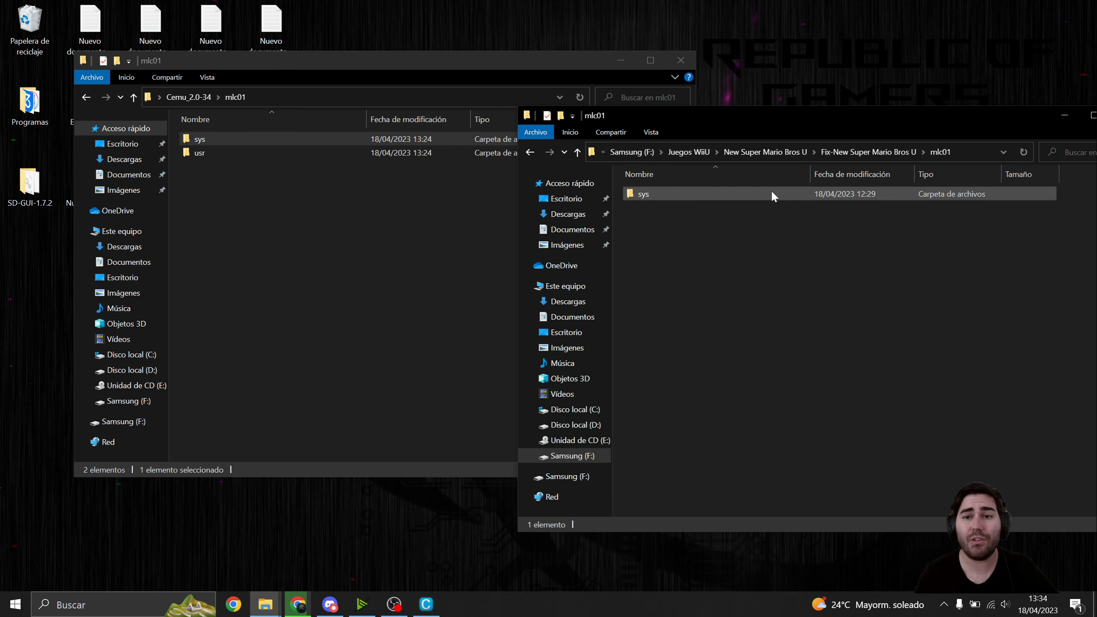
{"action": "left_click_drag", "start_coordinate": [769, 114], "coordinate": [418, 145]}
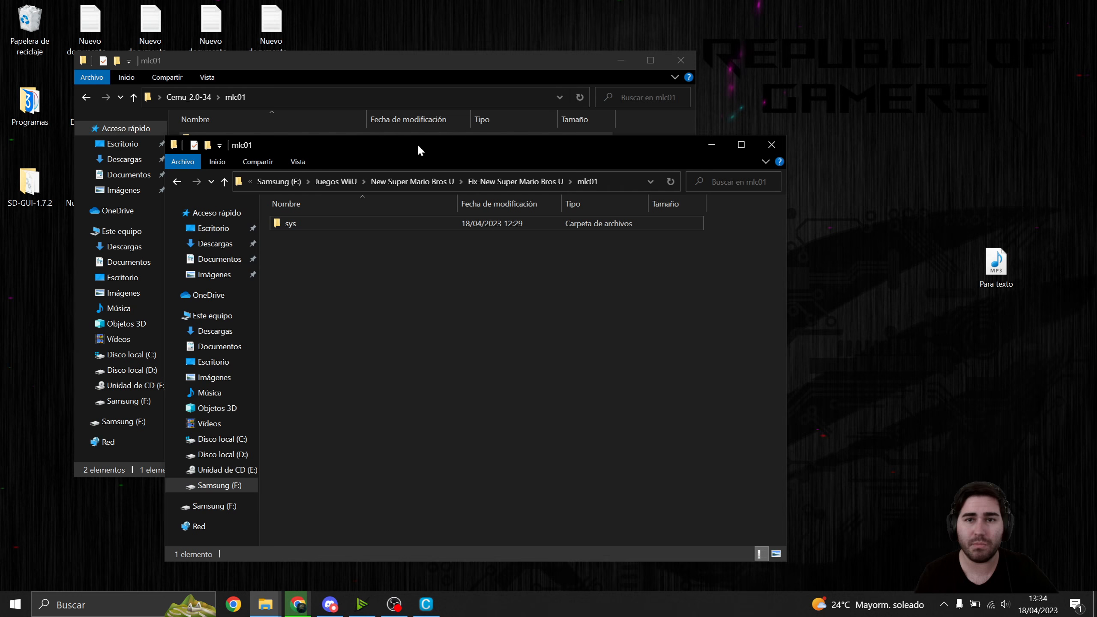
{"action": "left_click", "coordinate": [769, 144]}
{"action": "left_click", "coordinate": [680, 60]}
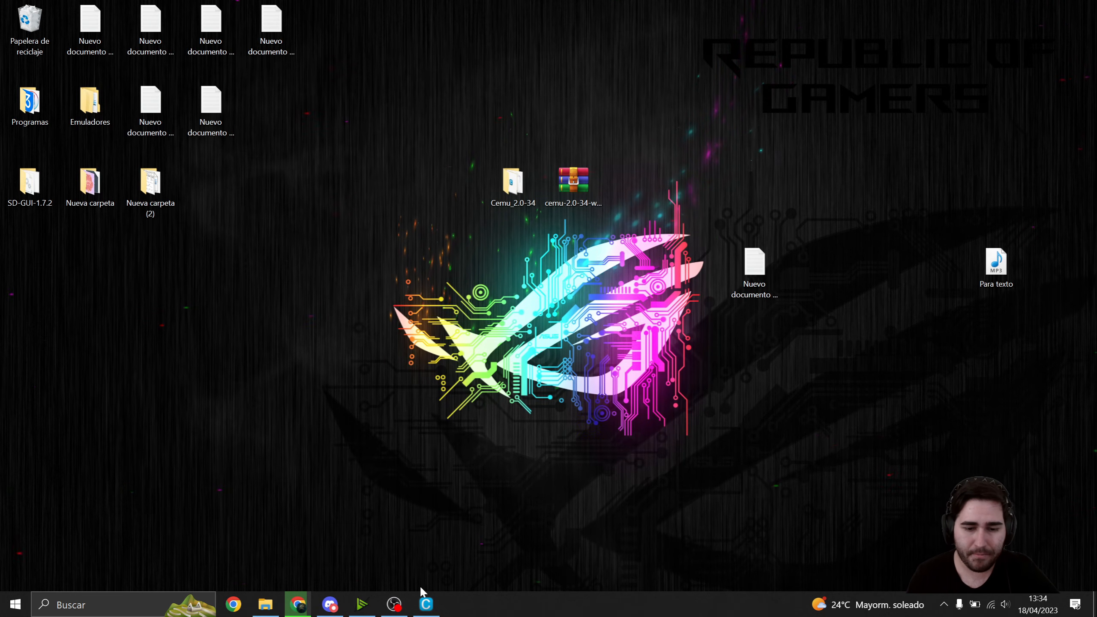
- Restart Cemu by closing it and launching the Cemu application from the Cemu_2.0-34 folder, then reposition its window
{"action": "left_click", "coordinate": [425, 603]}
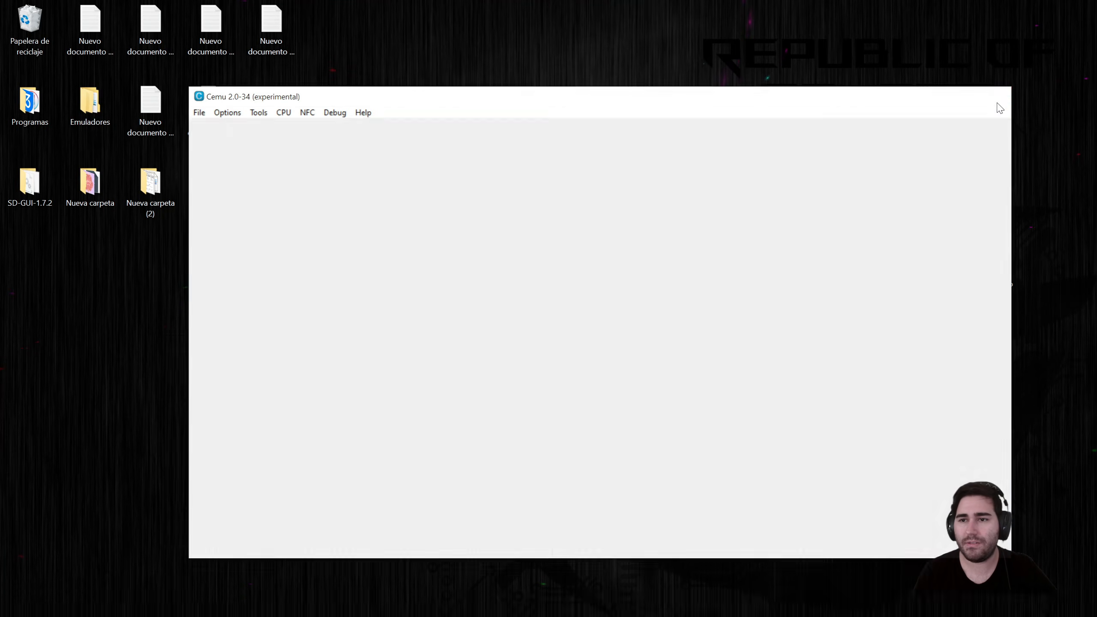
{"action": "left_click", "coordinate": [997, 104]}
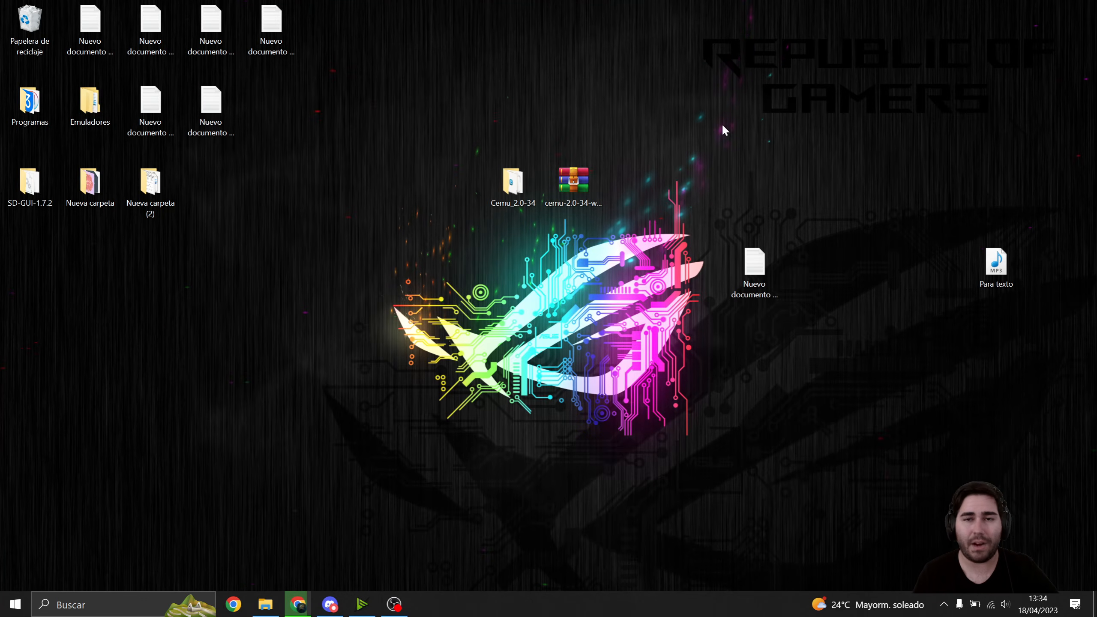
{"action": "double_click", "coordinate": [531, 184]}
{"action": "left_click", "coordinate": [325, 309]}
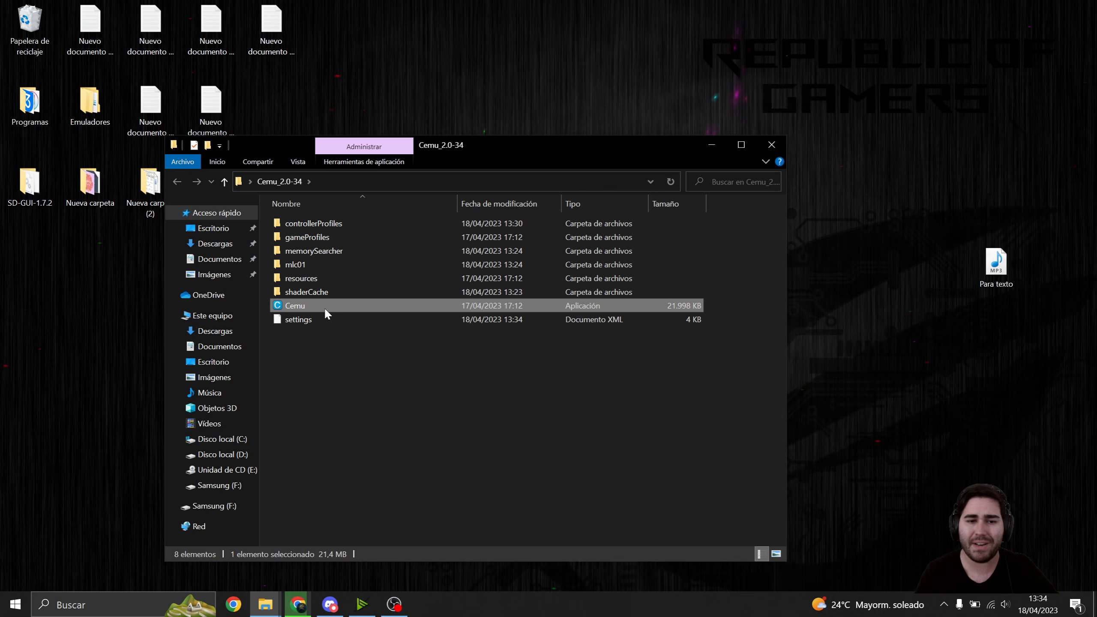
{"action": "double_click", "coordinate": [324, 306]}
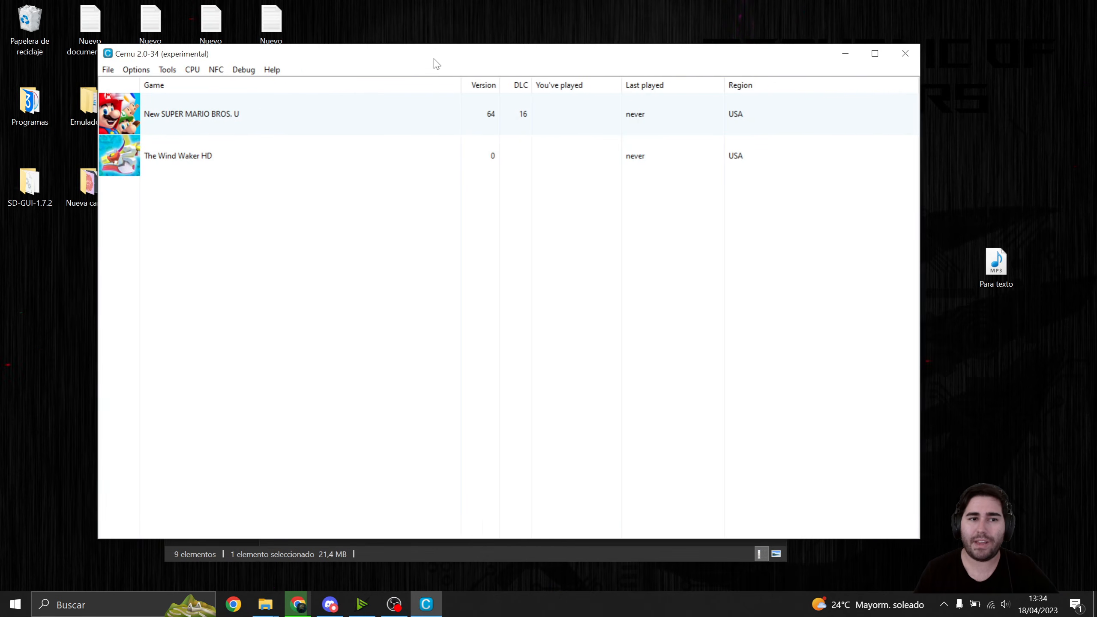
{"action": "left_click_drag", "start_coordinate": [436, 63], "coordinate": [534, 72]}
- Check for the latest community graphic packs and close the graphic packs window
{"action": "left_click", "coordinate": [233, 82]}
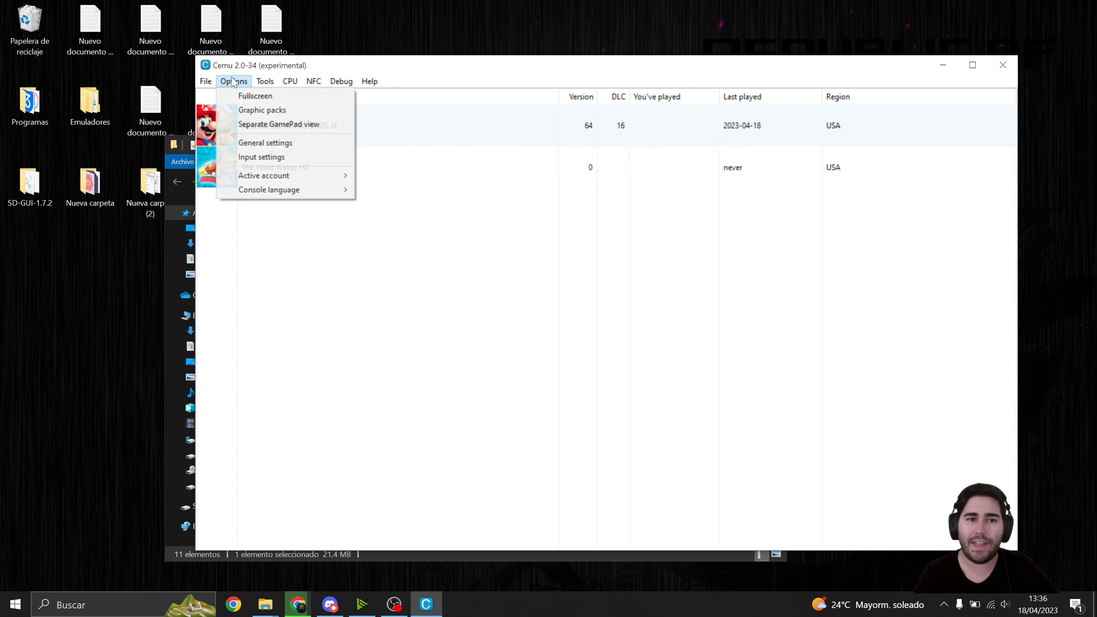
{"action": "left_click", "coordinate": [265, 112]}
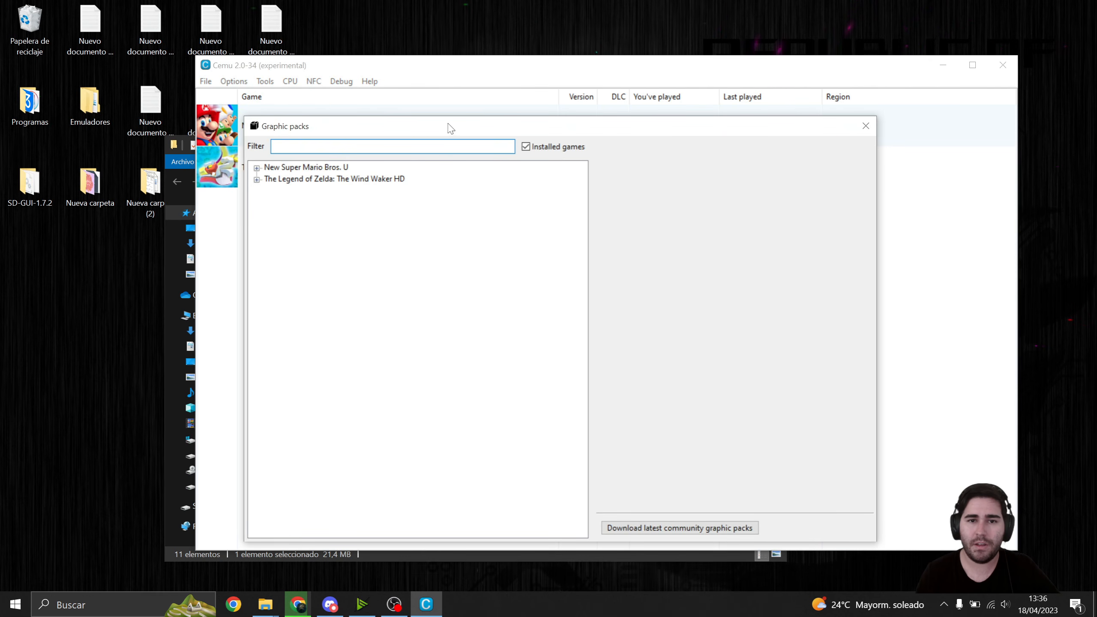
{"action": "left_click_drag", "start_coordinate": [451, 128], "coordinate": [444, 91]}
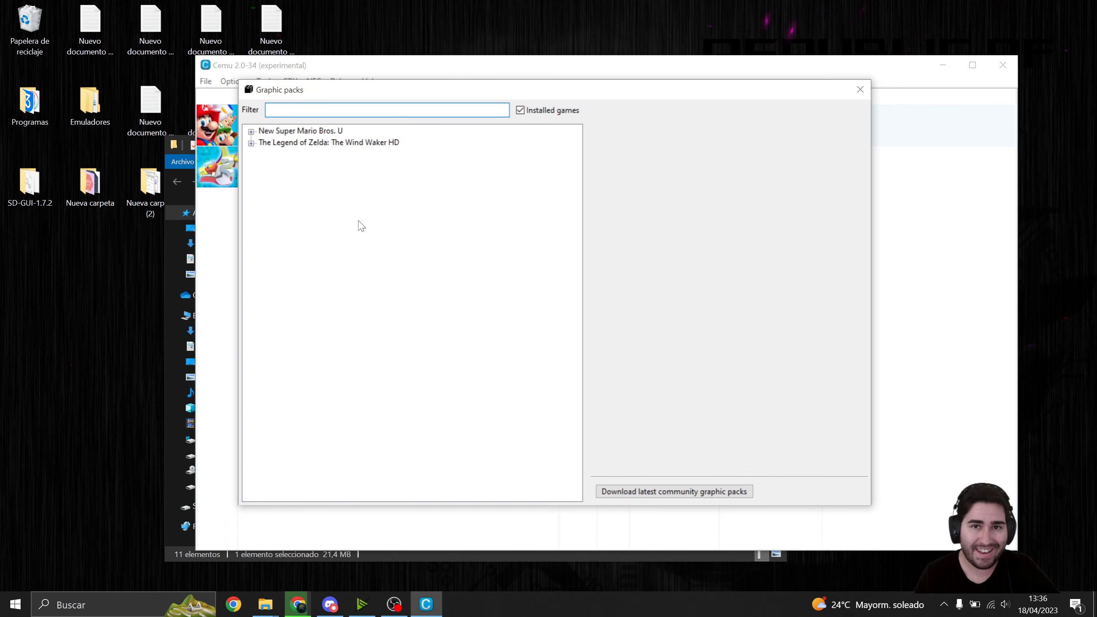
{"action": "left_click", "coordinate": [655, 493]}
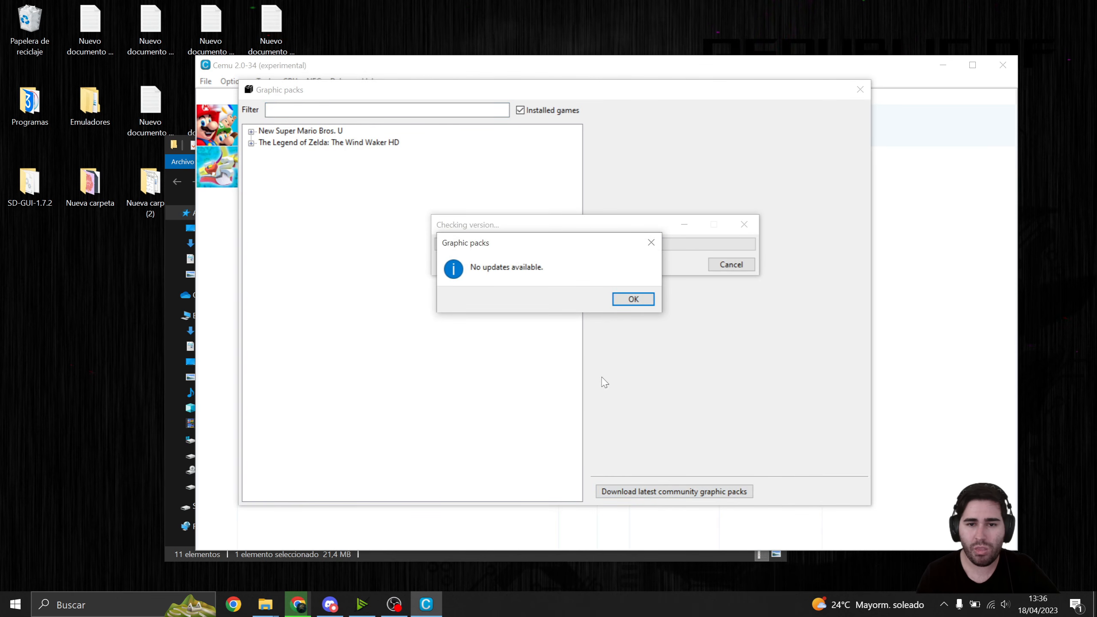
{"action": "left_click", "coordinate": [633, 300]}
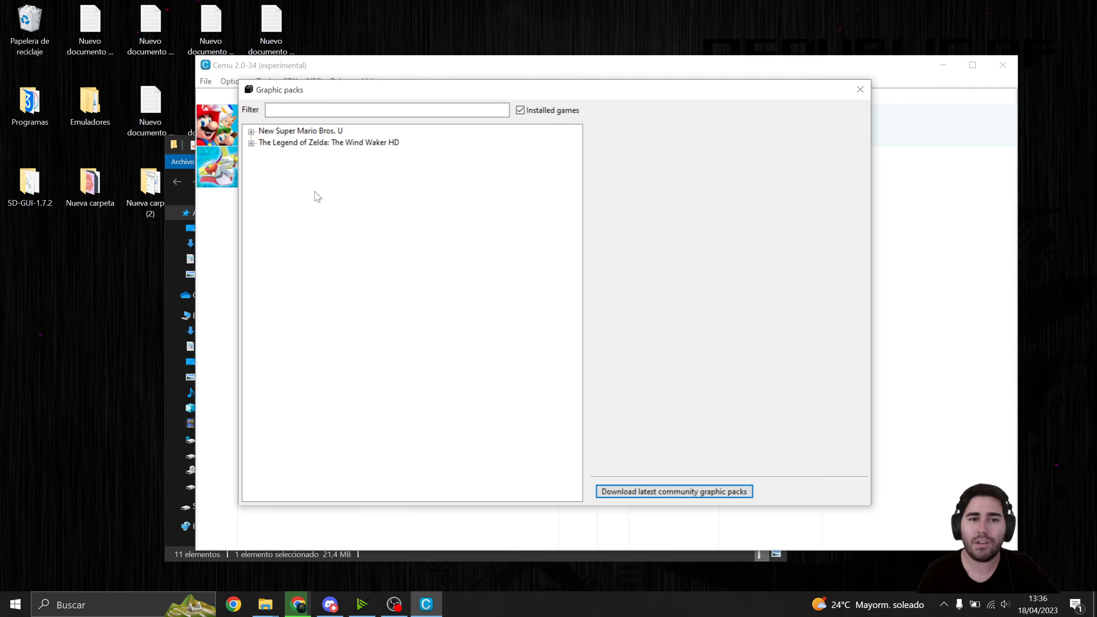
{"action": "left_click_drag", "start_coordinate": [322, 96], "coordinate": [434, 135]}
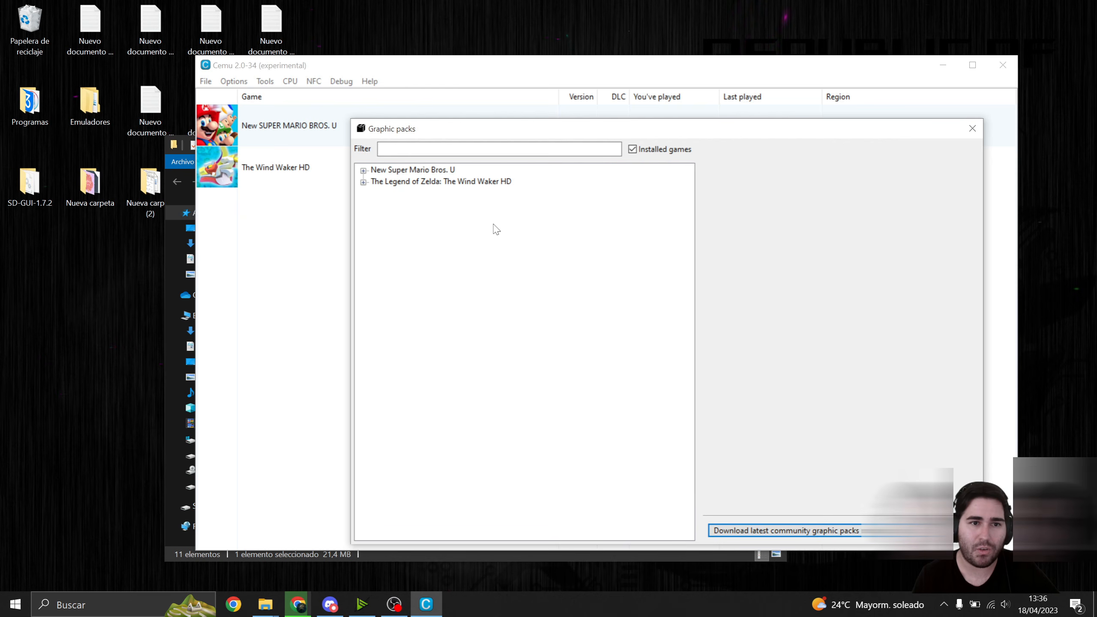
{"action": "left_click", "coordinate": [973, 128]}
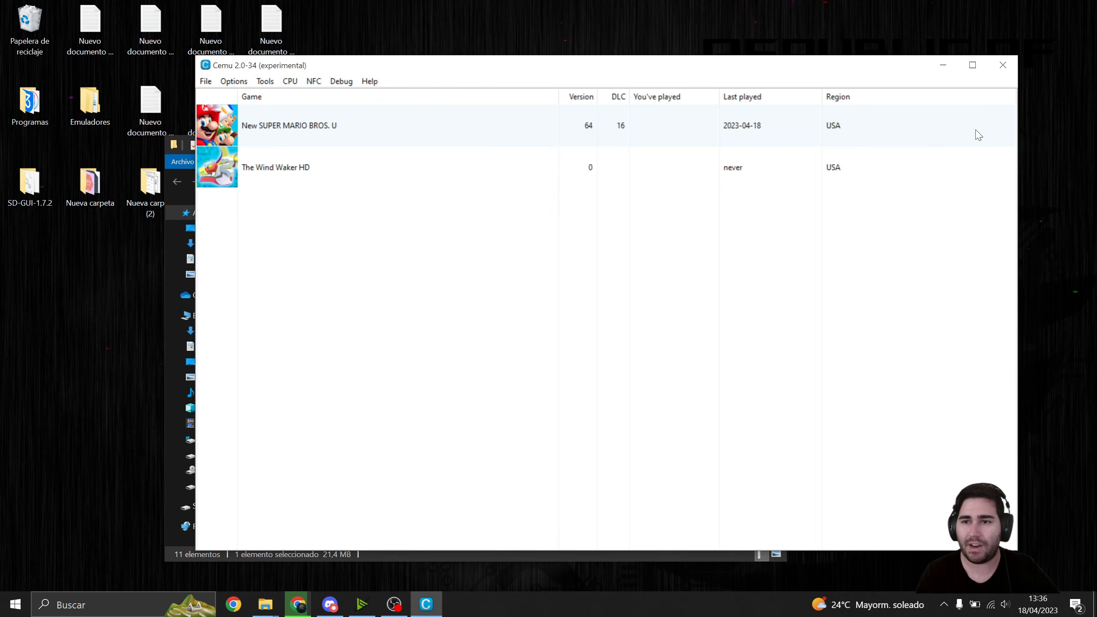
- Launch New SUPER MARIO BROS. U and open the graphic packs window while the game is running
{"action": "double_click", "coordinate": [484, 135]}
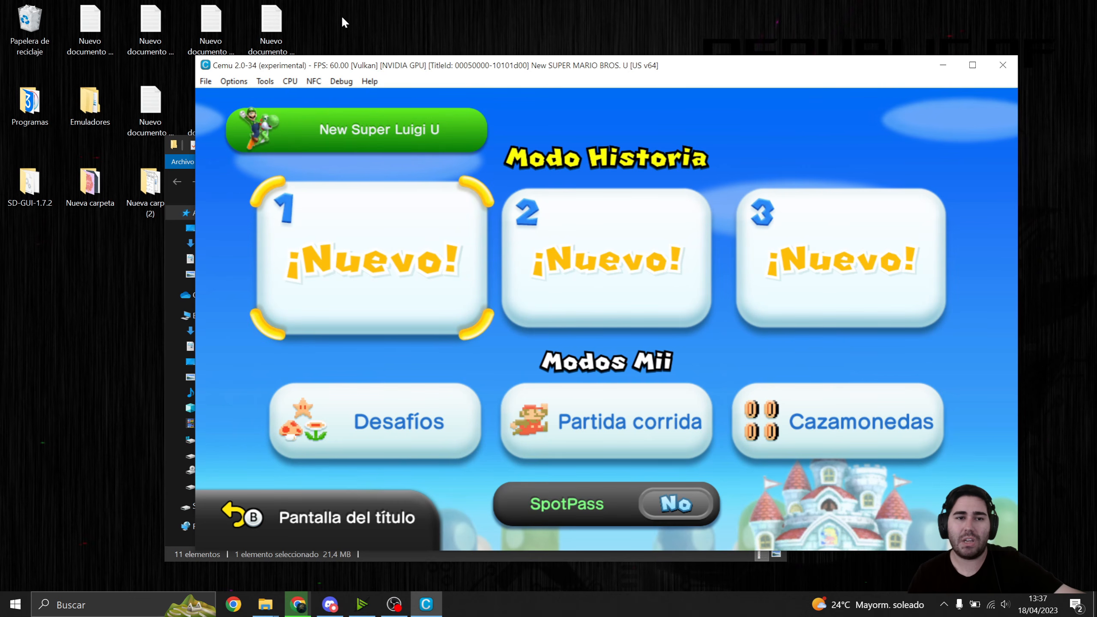
{"action": "left_click", "coordinate": [233, 81]}
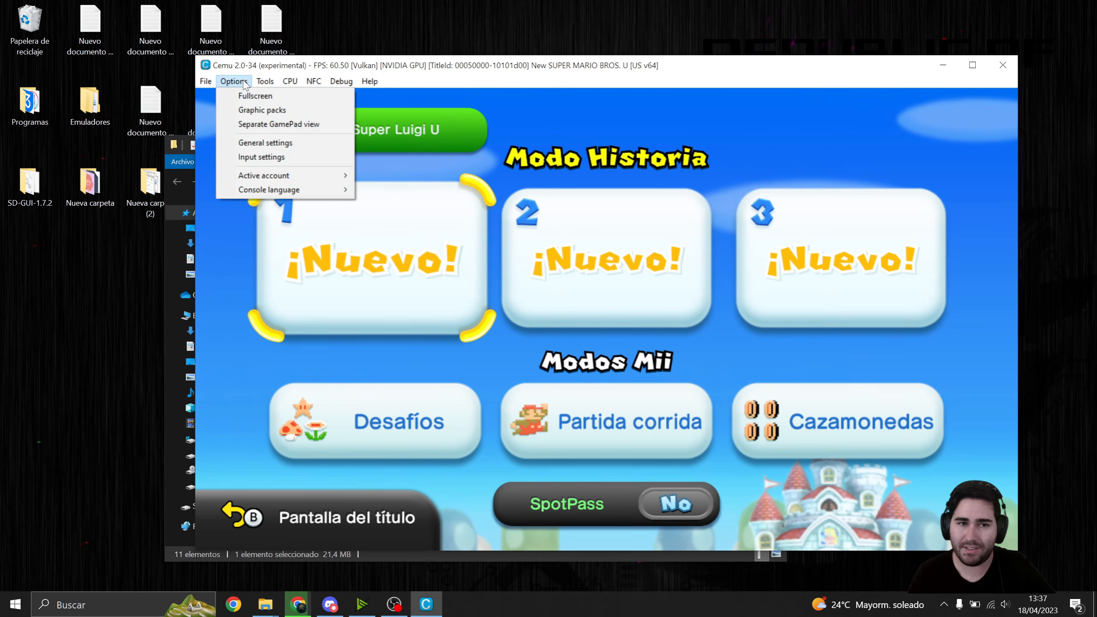
{"action": "left_click", "coordinate": [252, 111]}
{"action": "left_click_drag", "start_coordinate": [376, 125], "coordinate": [407, 105]}
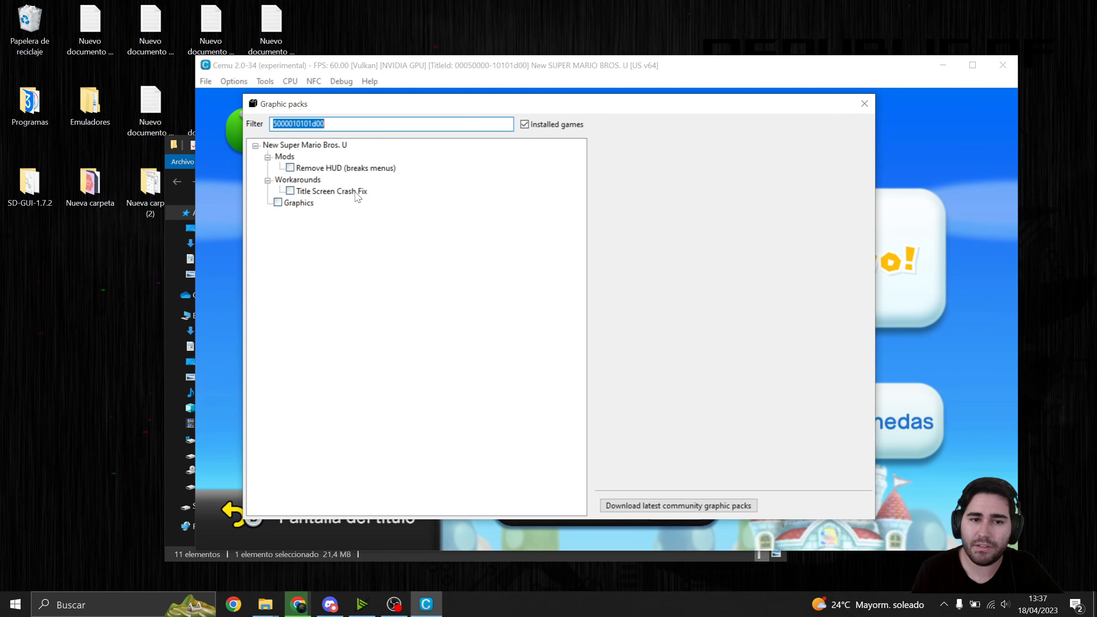
- Enable the Graphics pack for New Super Mario Bros. U and set its TV resolution to 1920x1080
{"action": "left_click", "coordinate": [277, 202]}
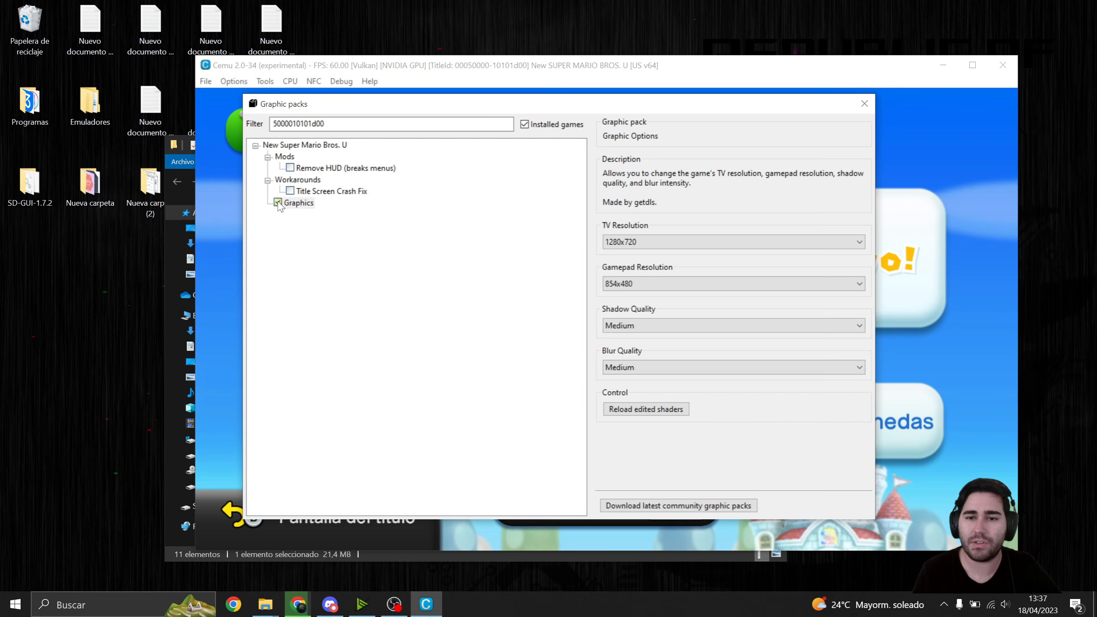
{"action": "left_click", "coordinate": [648, 242]}
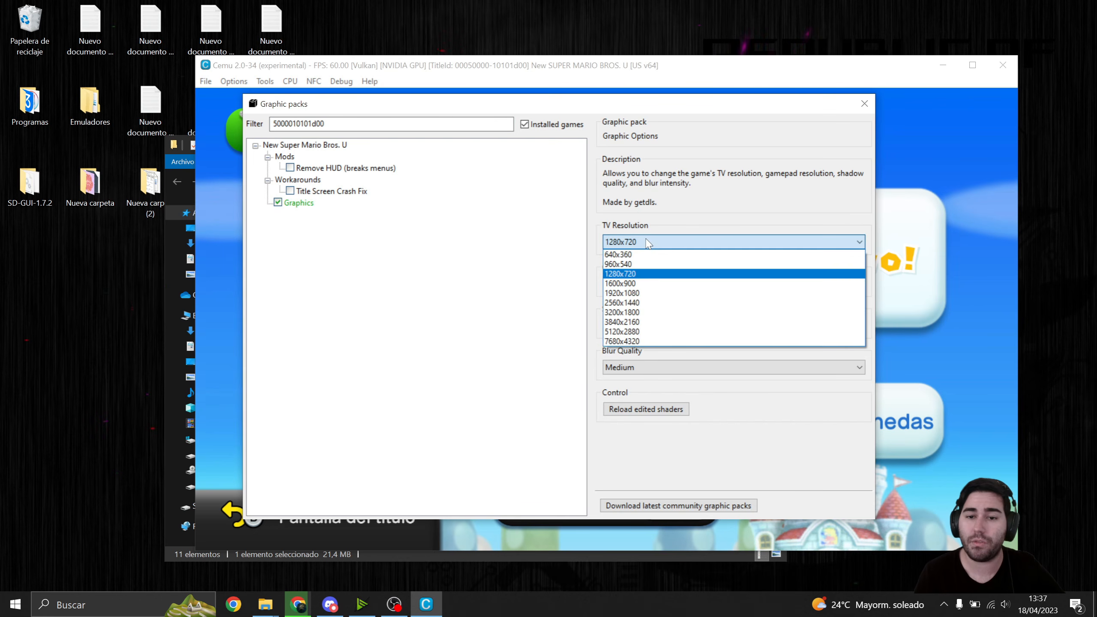
{"action": "left_click", "coordinate": [637, 293]}
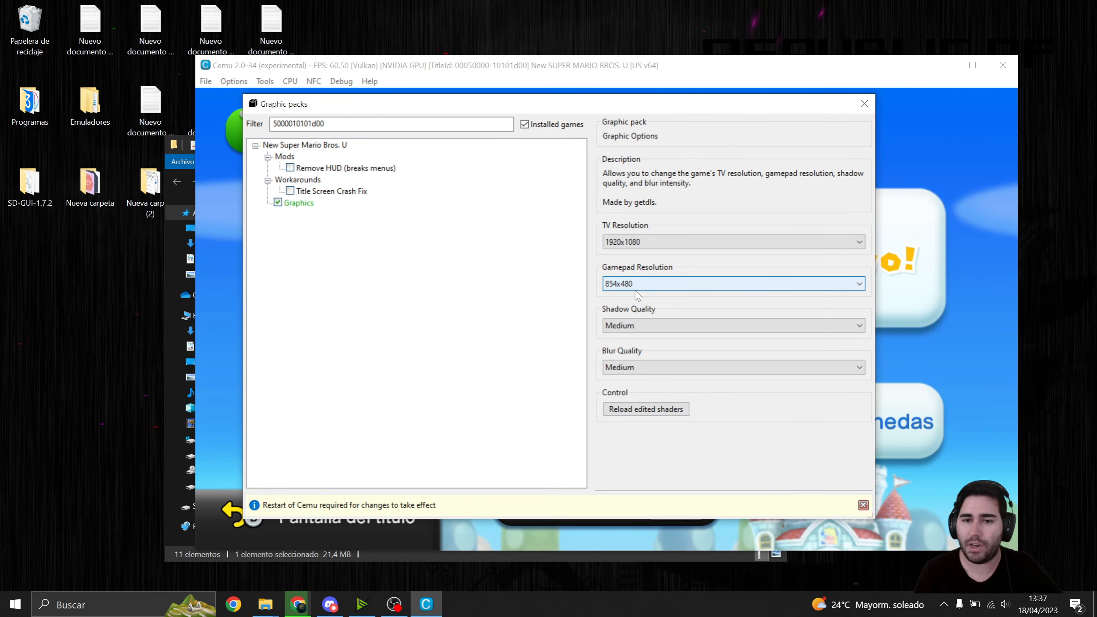
{"action": "left_click", "coordinate": [634, 243]}
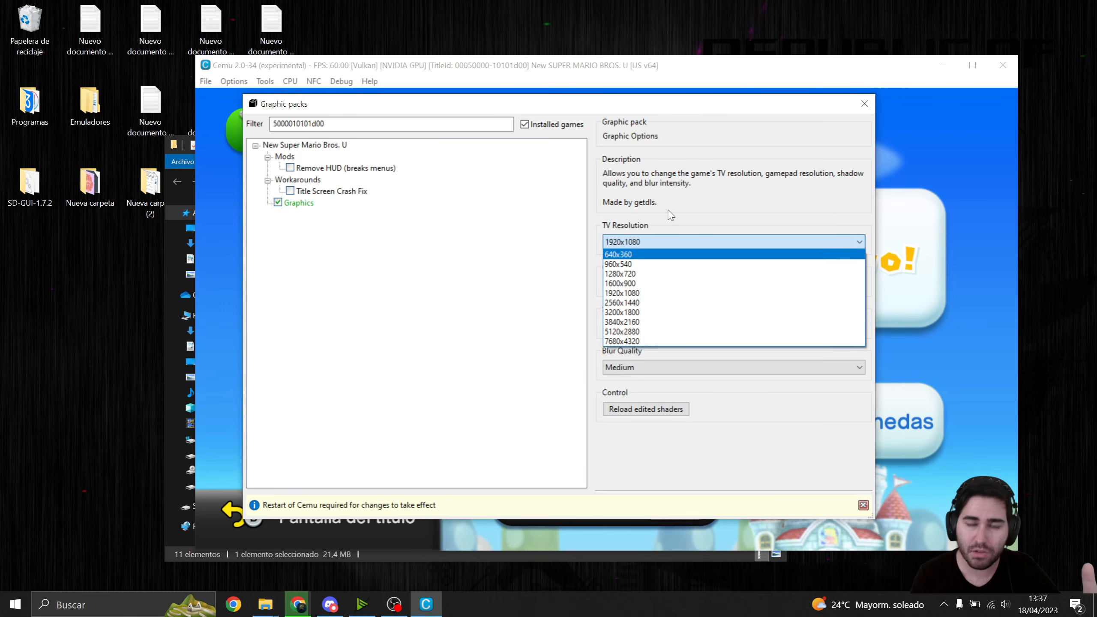
{"action": "left_click", "coordinate": [665, 243]}
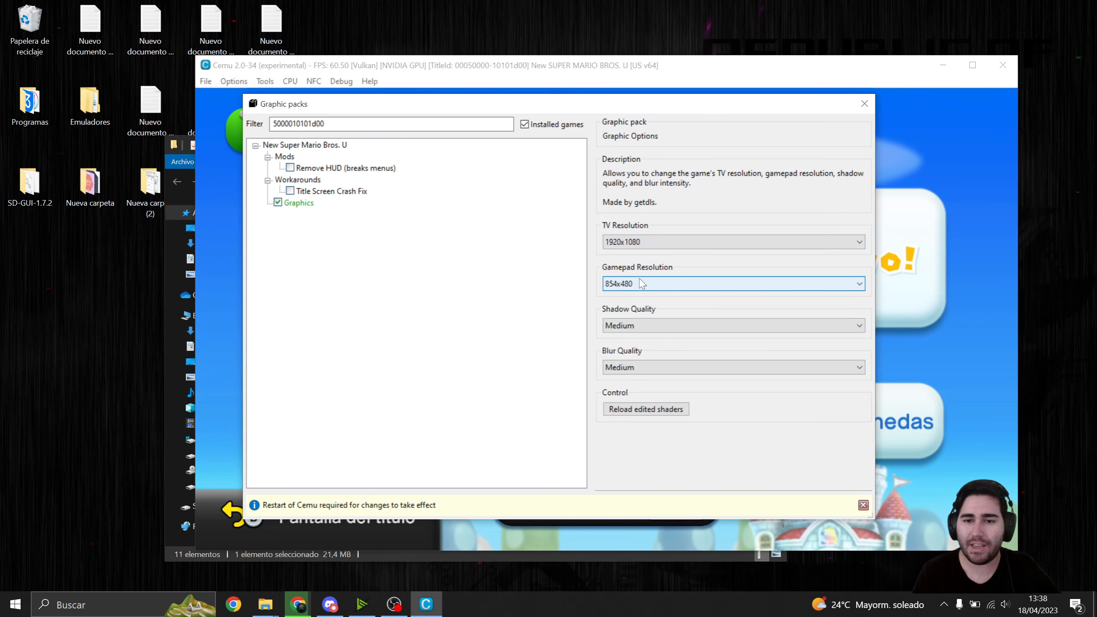
- Set the Graphics pack's shadow quality to High and close the graphic packs window
{"action": "left_click", "coordinate": [663, 287]}
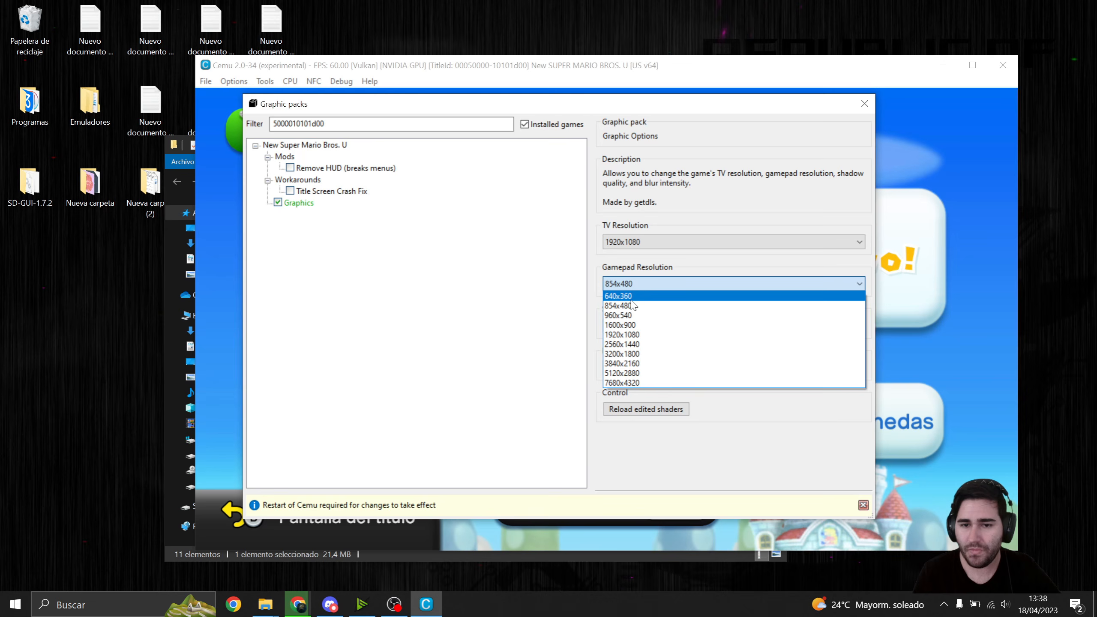
{"action": "left_click", "coordinate": [655, 283]}
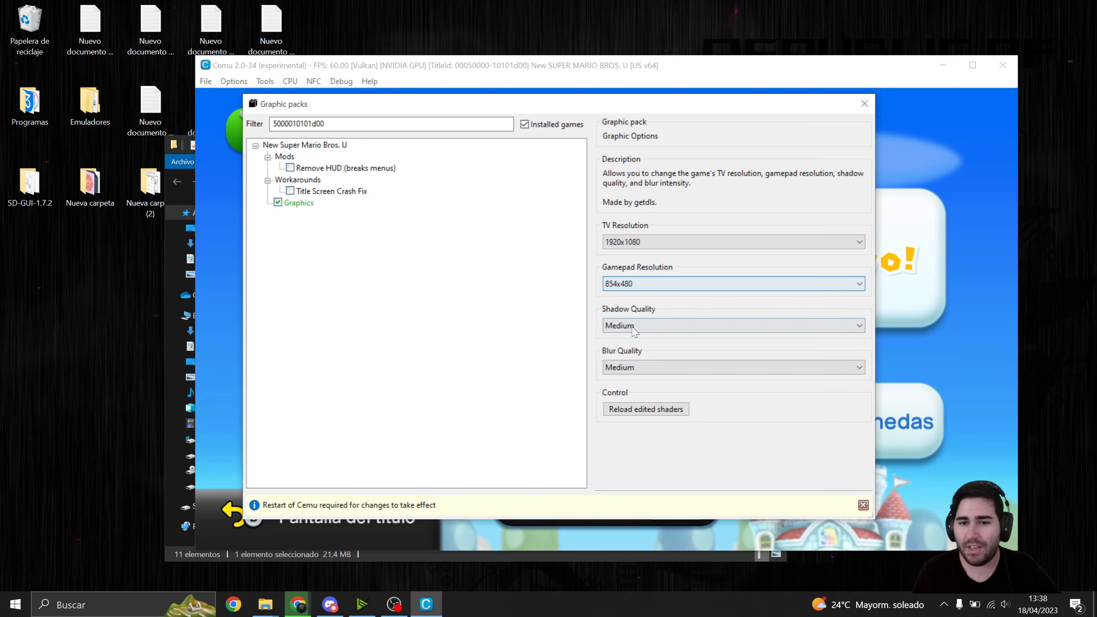
{"action": "left_click", "coordinate": [650, 327]}
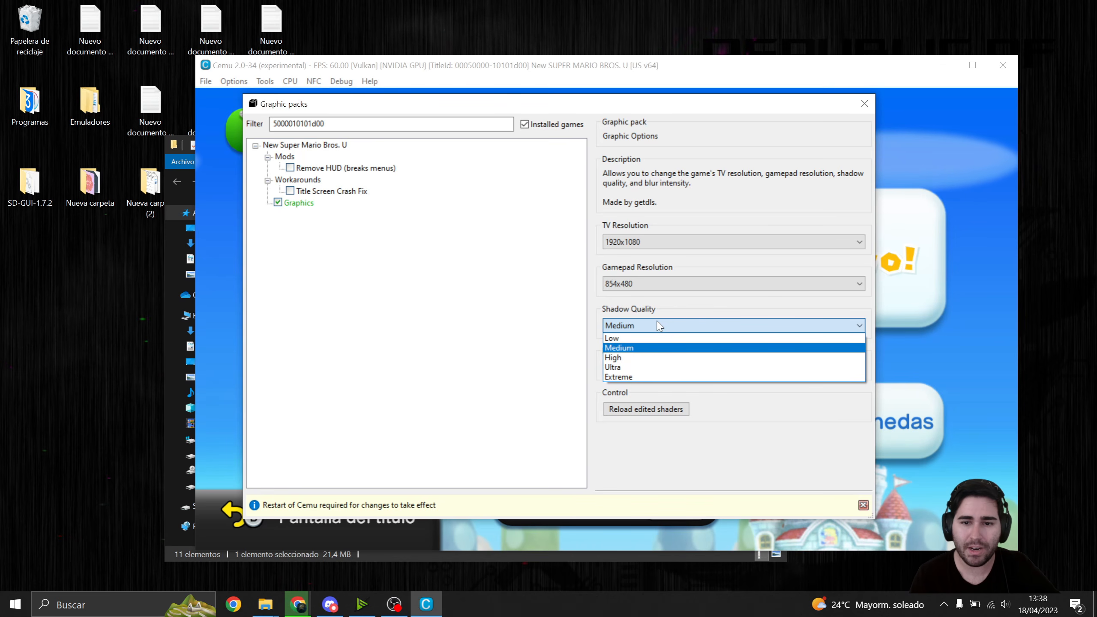
{"action": "left_click", "coordinate": [631, 358]}
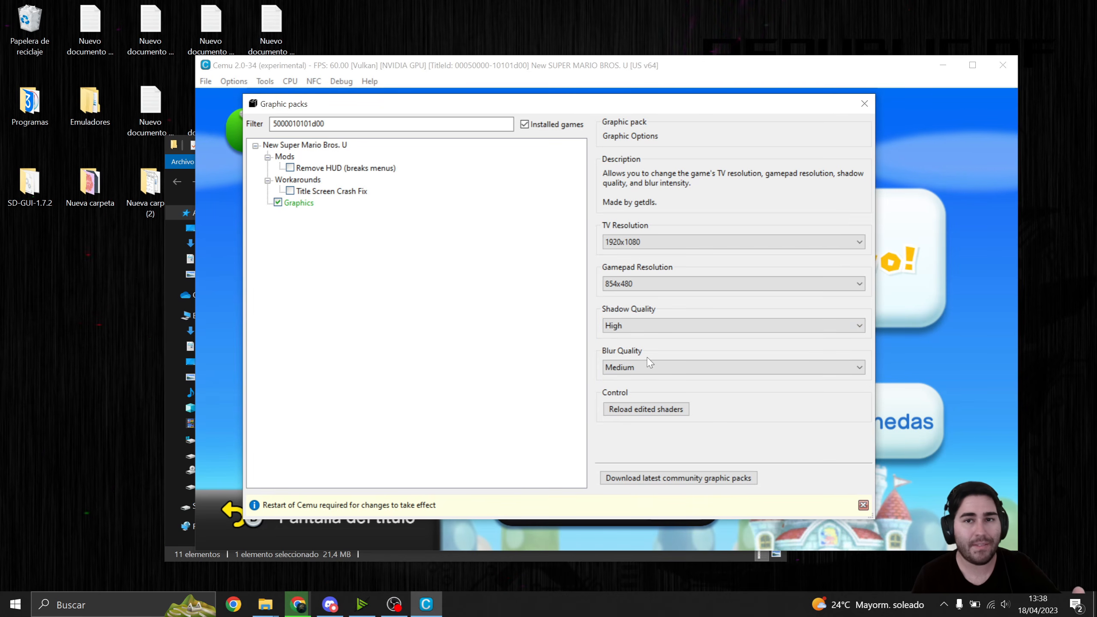
{"action": "left_click", "coordinate": [642, 372]}
{"action": "left_click", "coordinate": [592, 367]}
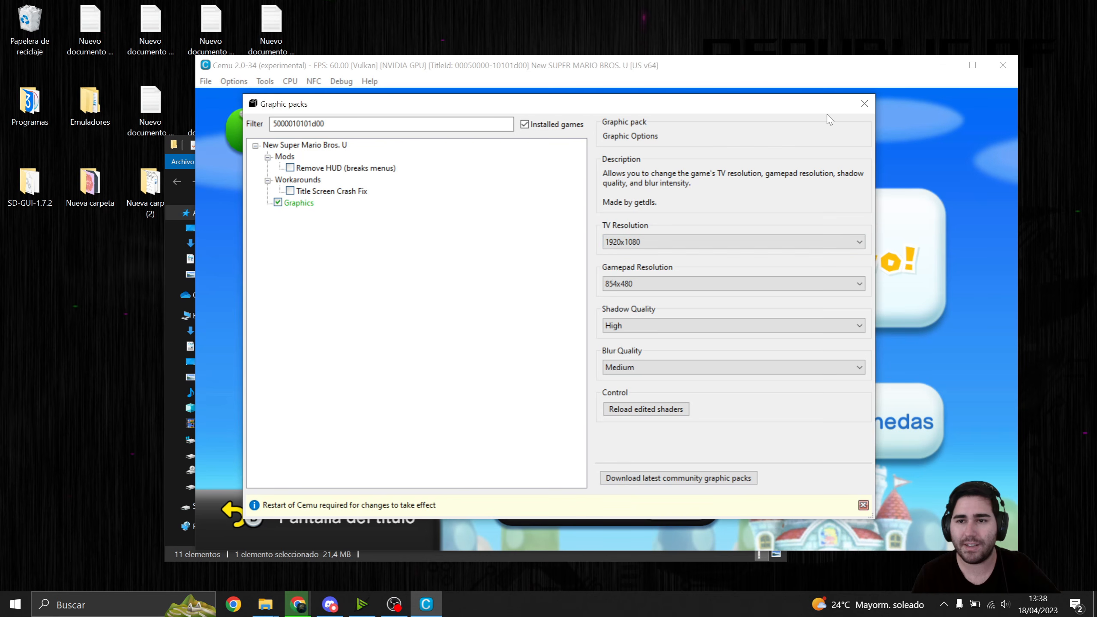
{"action": "left_click", "coordinate": [864, 103]}
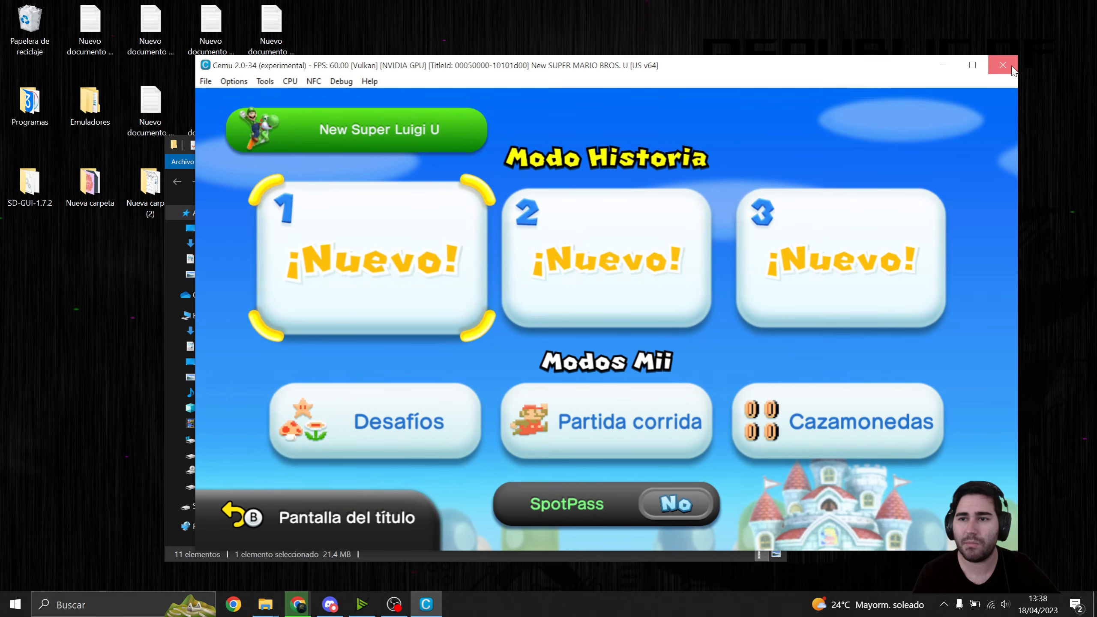
- Restart Cemu and play a level of New SUPER MARIO BROS. U to try the graphics settings
{"action": "left_click", "coordinate": [1002, 65]}
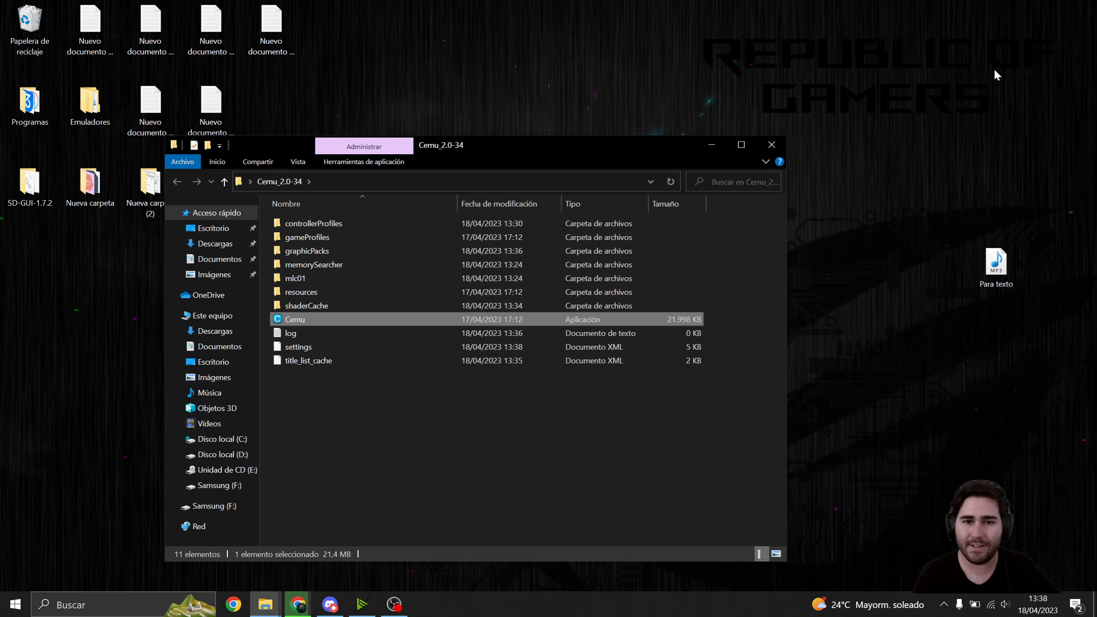
{"action": "double_click", "coordinate": [331, 318]}
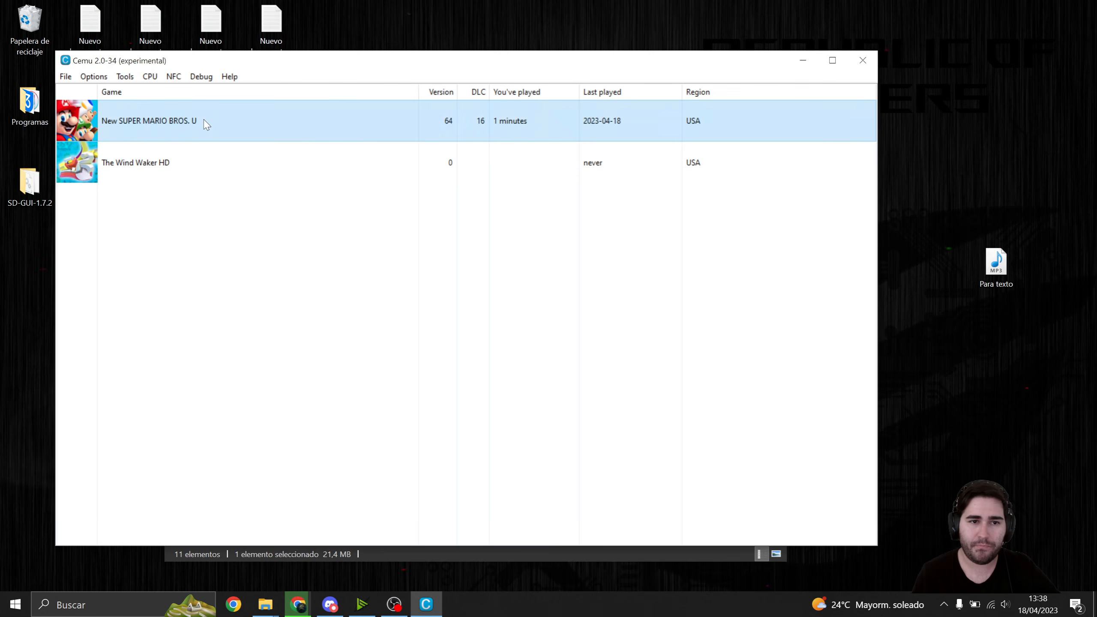
{"action": "double_click", "coordinate": [206, 124]}
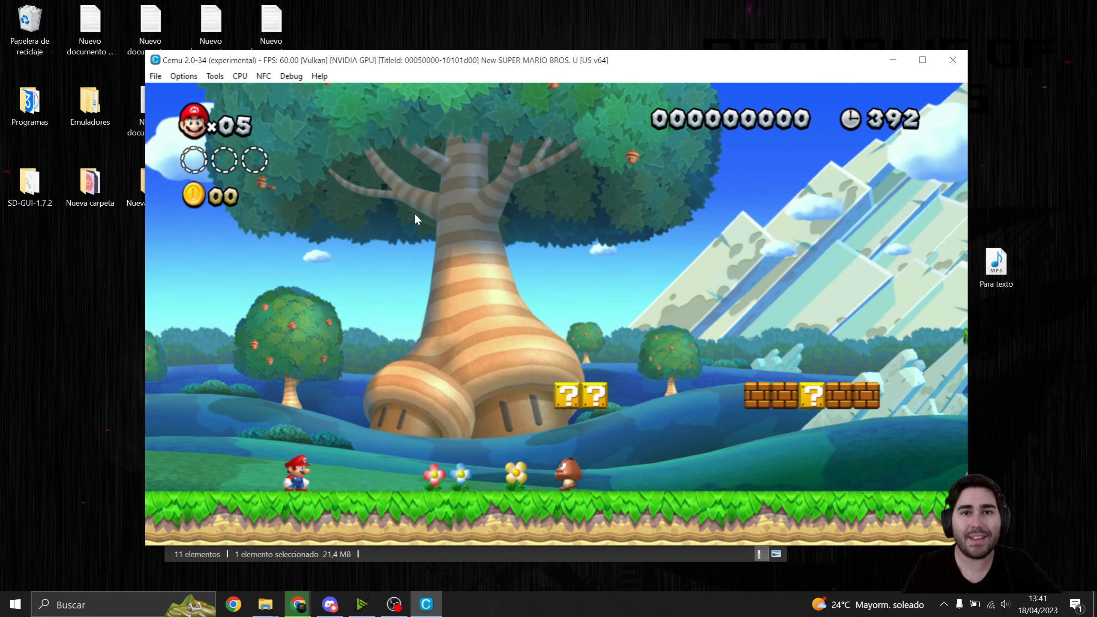
{"action": "key", "text": "Left"}
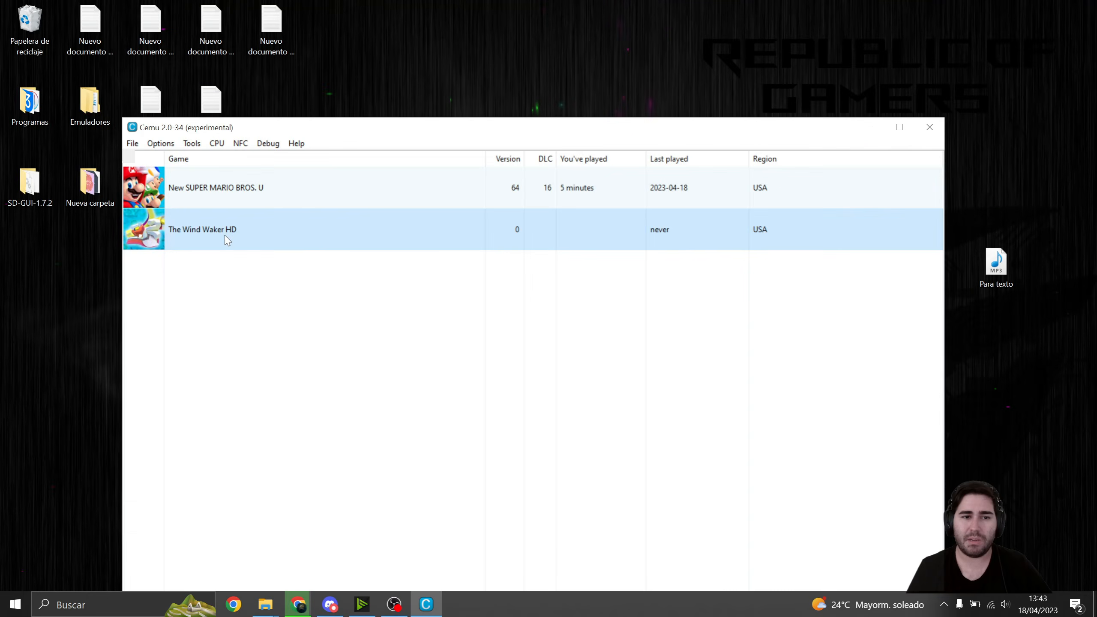
- Launch The Wind Waker HD and open the graphic packs window while the game is running
{"action": "double_click", "coordinate": [228, 240]}
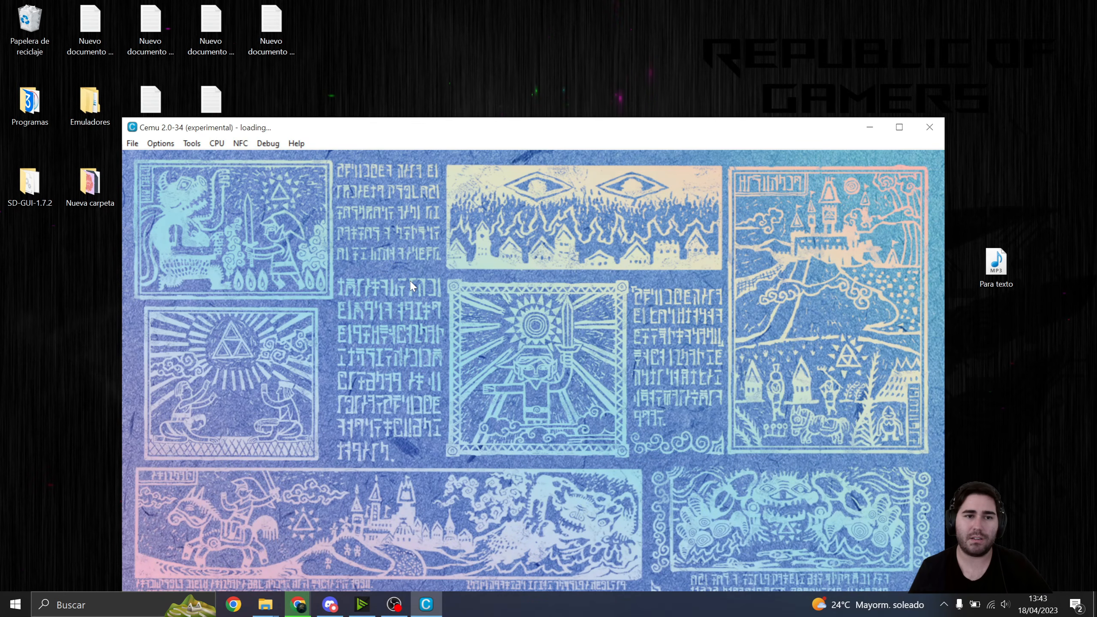
{"action": "left_click_drag", "start_coordinate": [520, 135], "coordinate": [585, 93]}
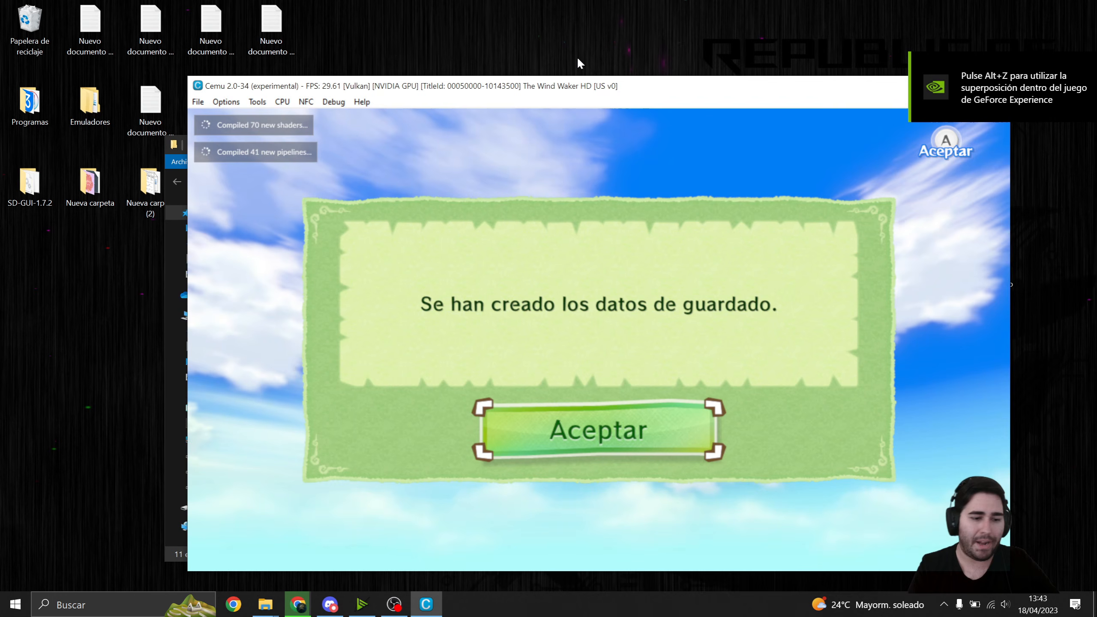
{"action": "left_click", "coordinate": [238, 104]}
{"action": "left_click", "coordinate": [243, 116]}
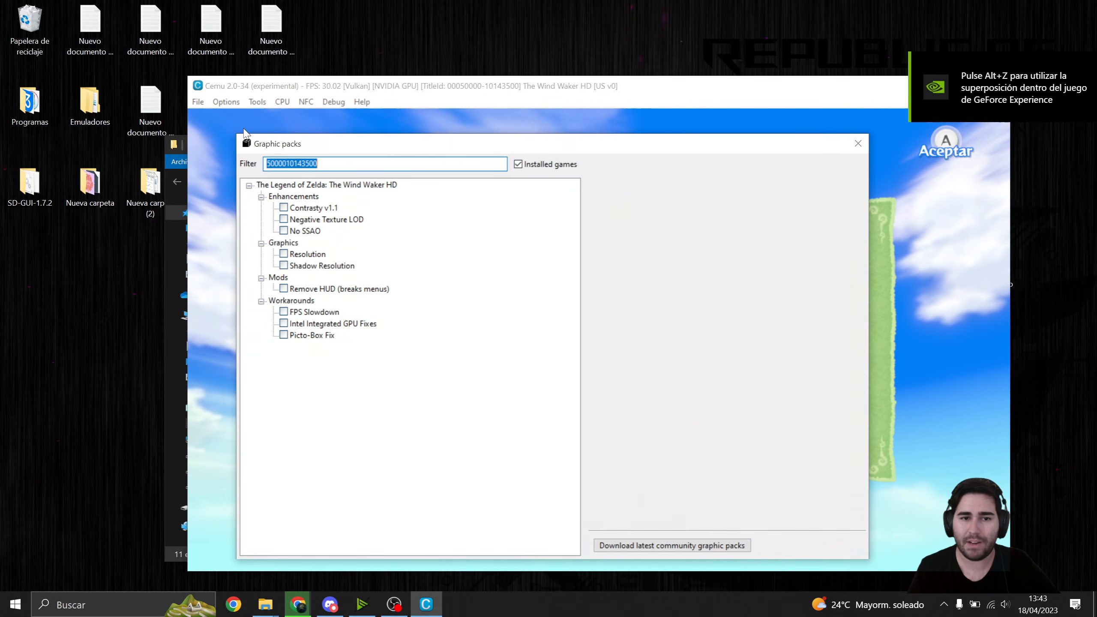
{"action": "left_click_drag", "start_coordinate": [380, 148], "coordinate": [374, 125]}
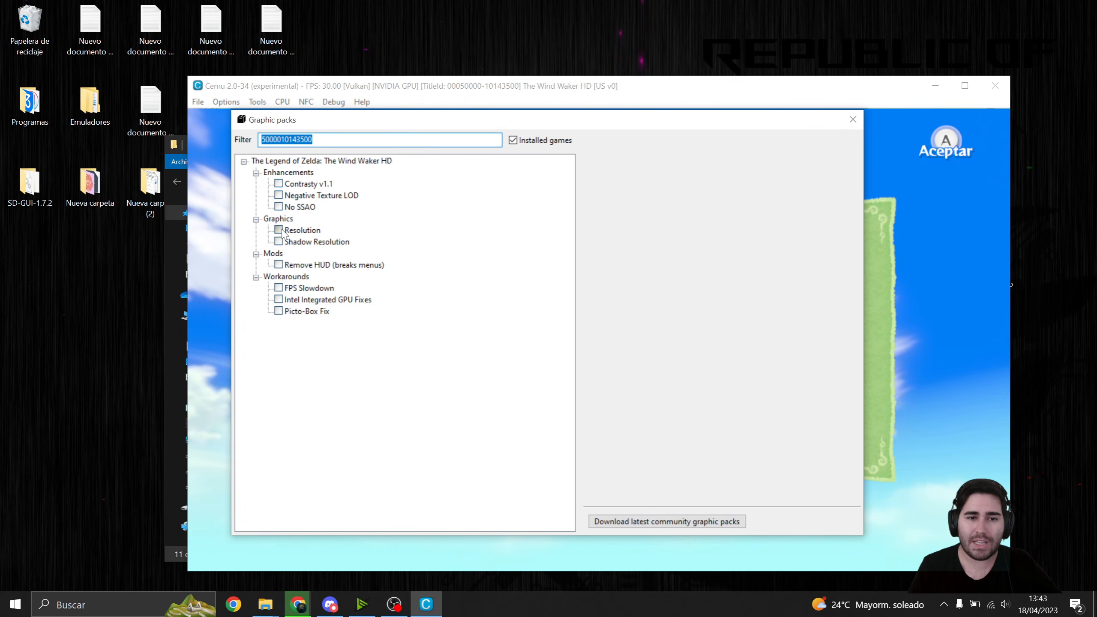
- Enable the Resolution and Shadow Resolution packs for The Wind Waker HD and set the shadow preset to High (200%)
{"action": "left_click", "coordinate": [279, 230]}
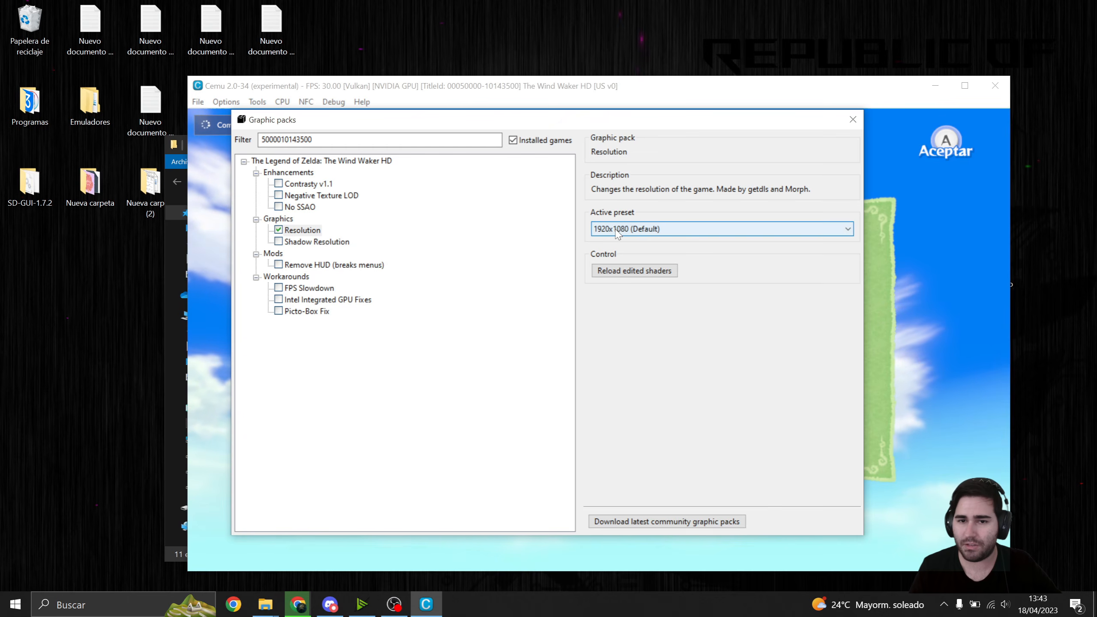
{"action": "left_click", "coordinate": [335, 244]}
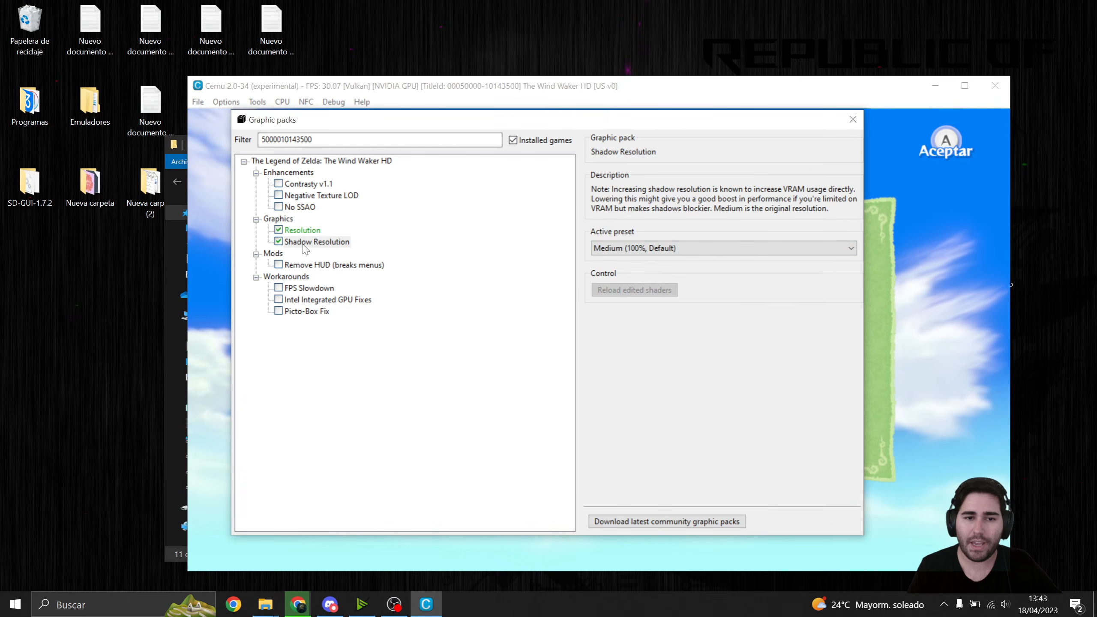
{"action": "left_click", "coordinate": [622, 248]}
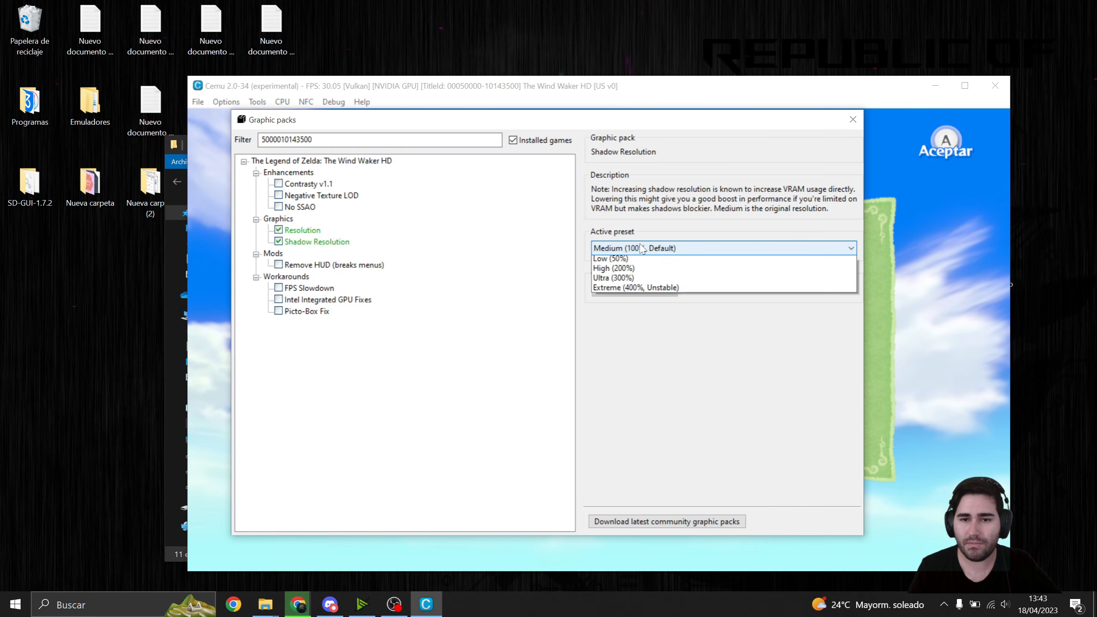
{"action": "left_click", "coordinate": [626, 279]}
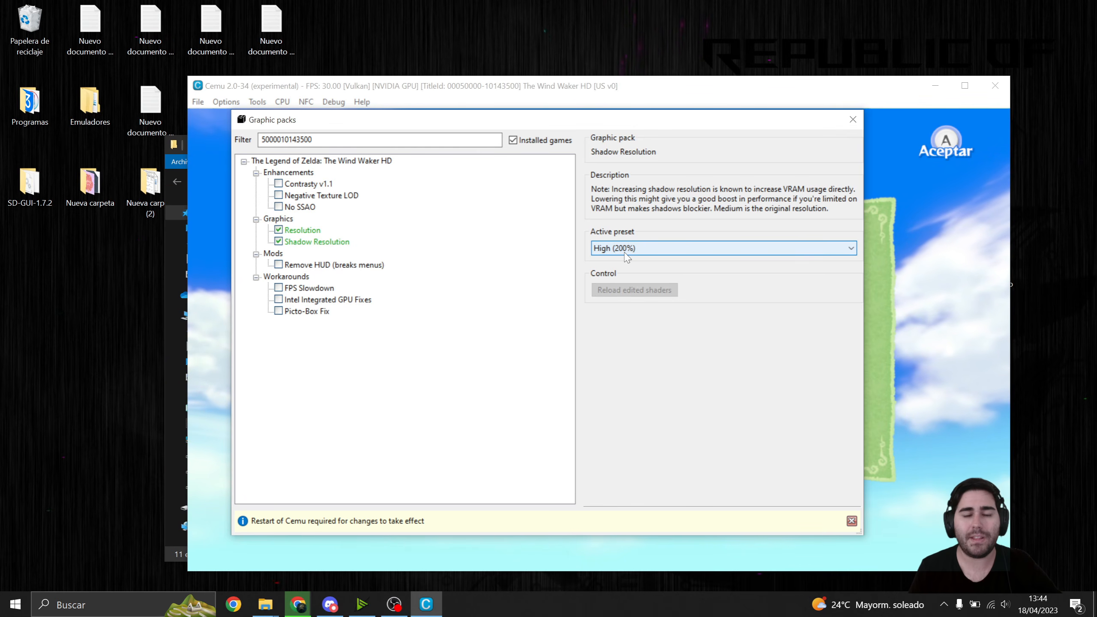
{"action": "left_click", "coordinate": [645, 251]}
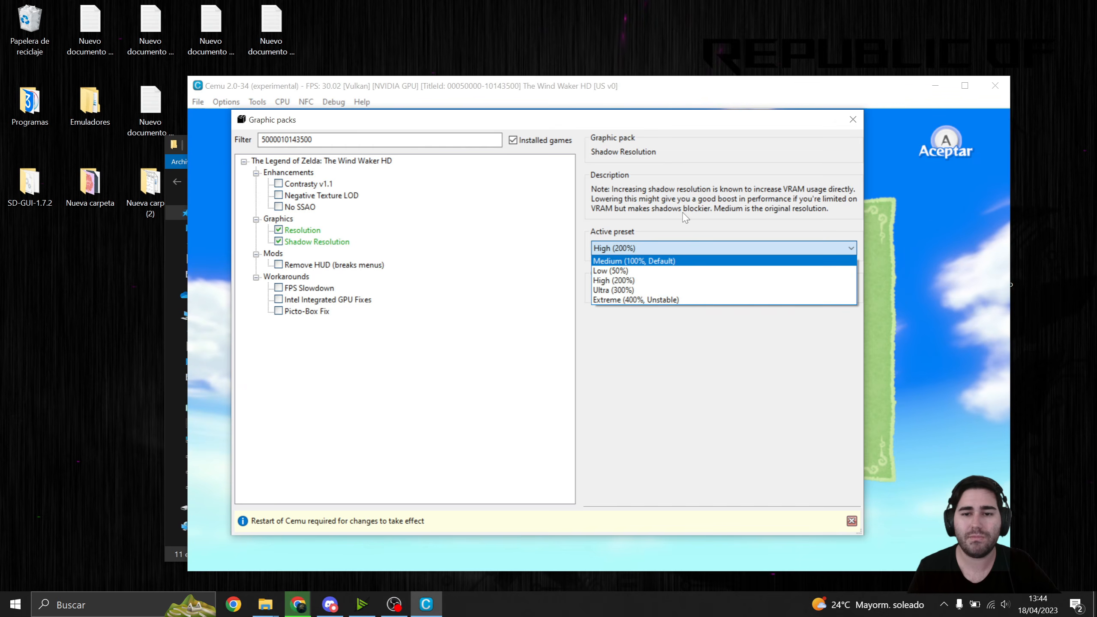
{"action": "left_click", "coordinate": [673, 192]}
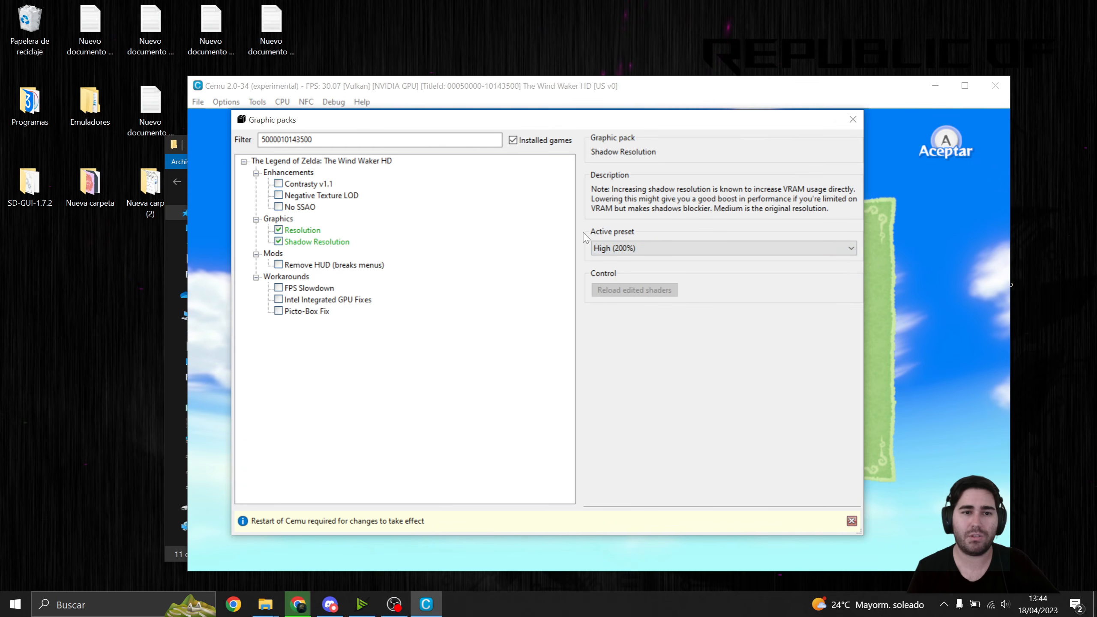
- Close the graphic packs window and exit the emulator
{"action": "left_click", "coordinate": [849, 120]}
{"action": "left_click", "coordinate": [994, 82]}
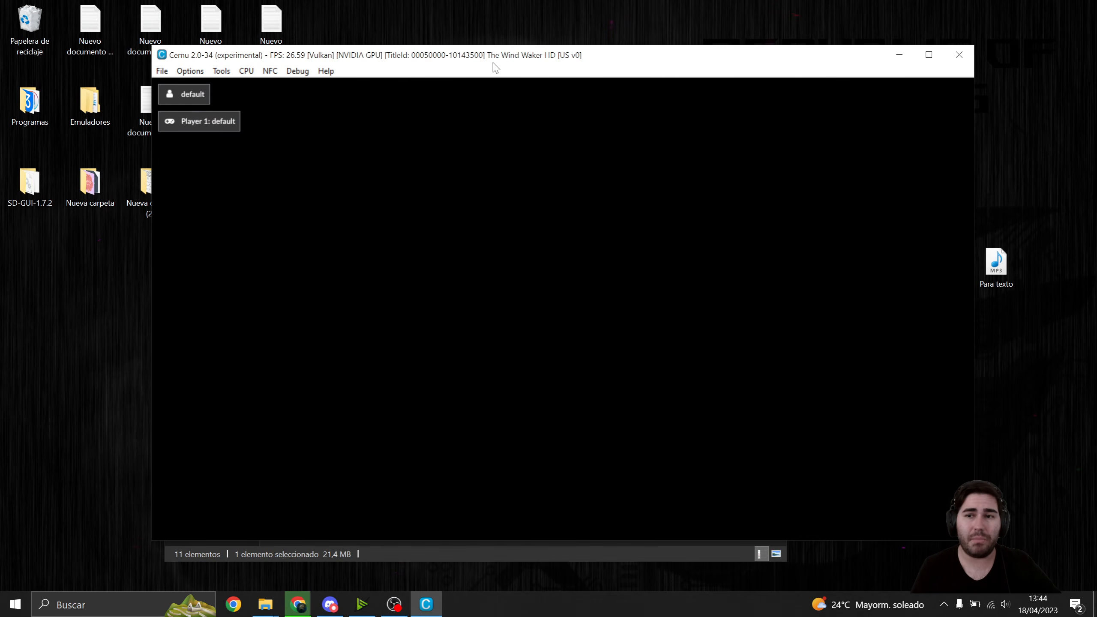
{"action": "left_click", "coordinate": [190, 71]}
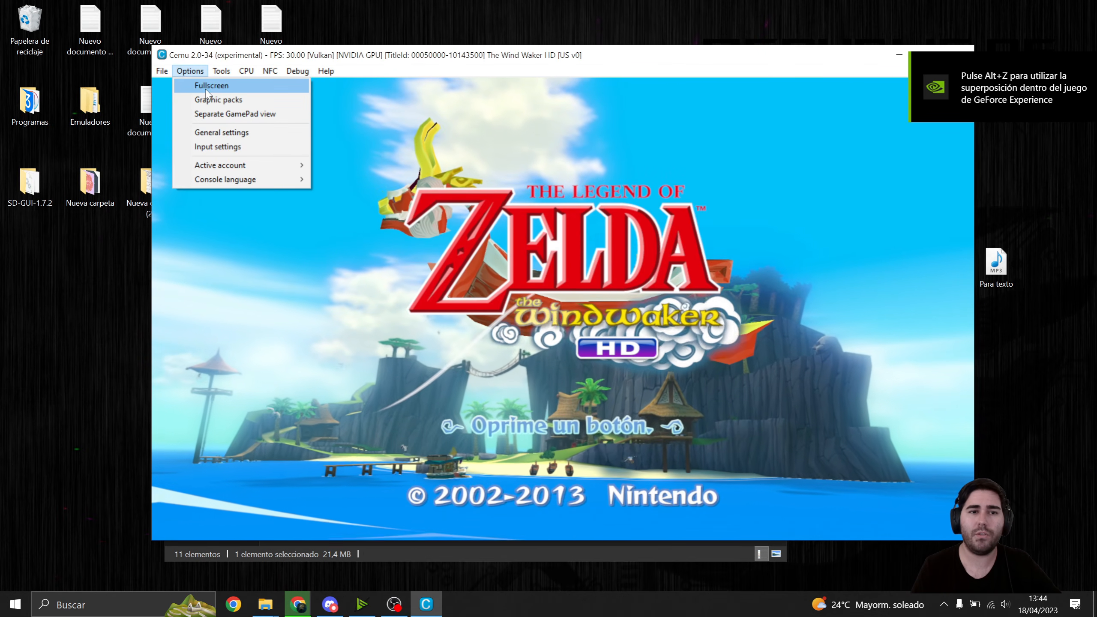
{"action": "left_click", "coordinate": [326, 71]}
{"action": "left_click", "coordinate": [373, 68]}
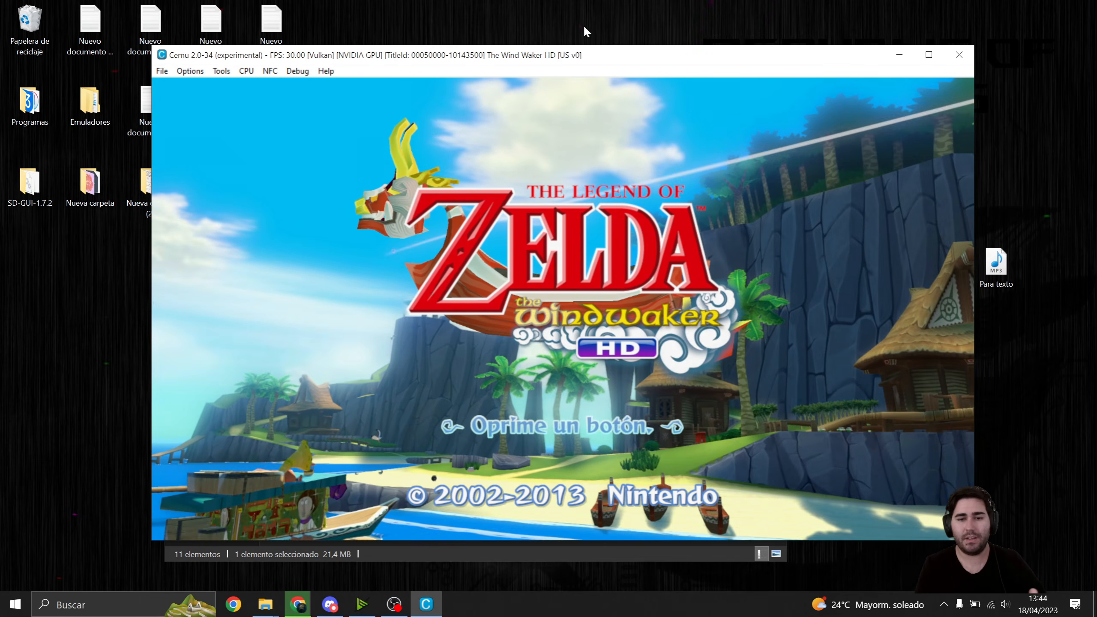
- Start The Wind Waker HD from its title screen, choose Control Wii U Pro and begin a new game in Diario de viaje 1
{"action": "key", "text": "Return"}
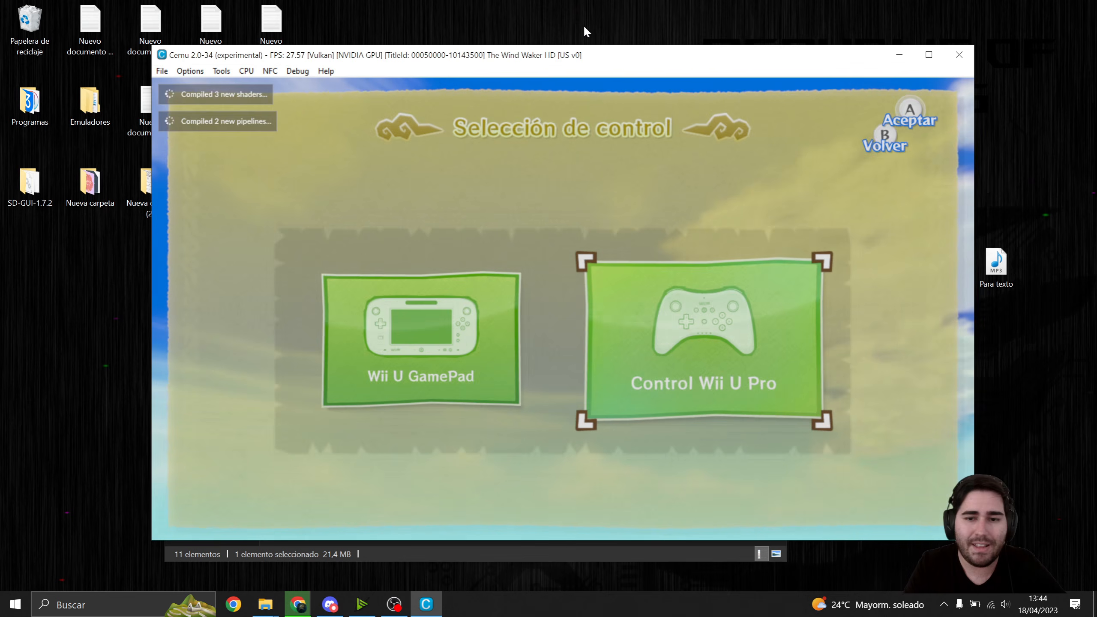
{"action": "key", "text": "Left"}
{"action": "key", "text": "Right"}
{"action": "key", "text": "Left"}
{"action": "key", "text": "Right"}
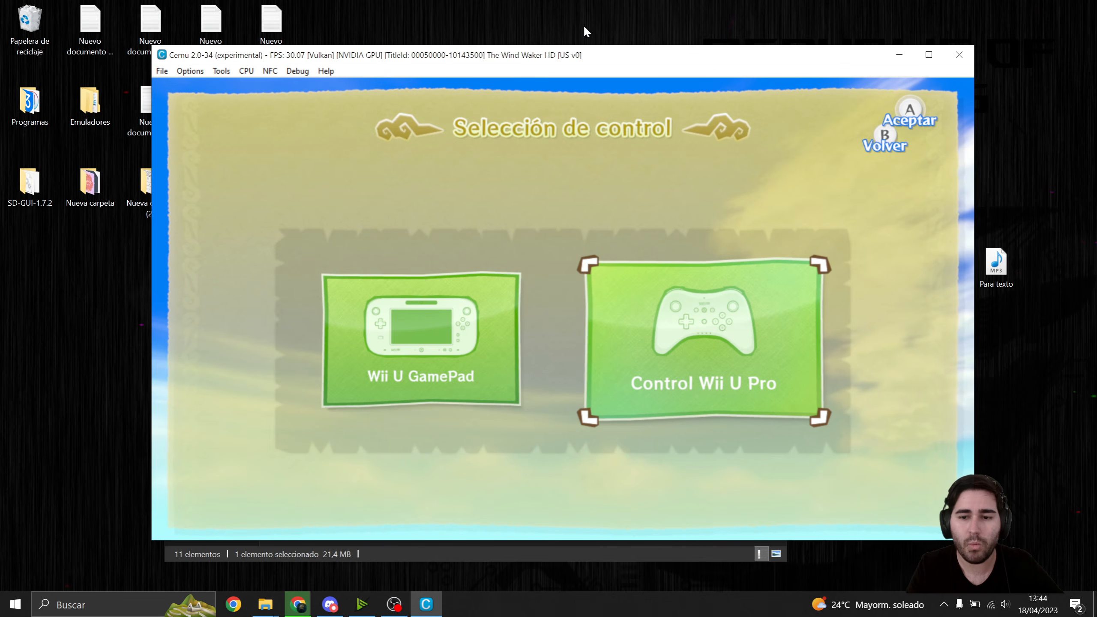
{"action": "key", "text": "a"}
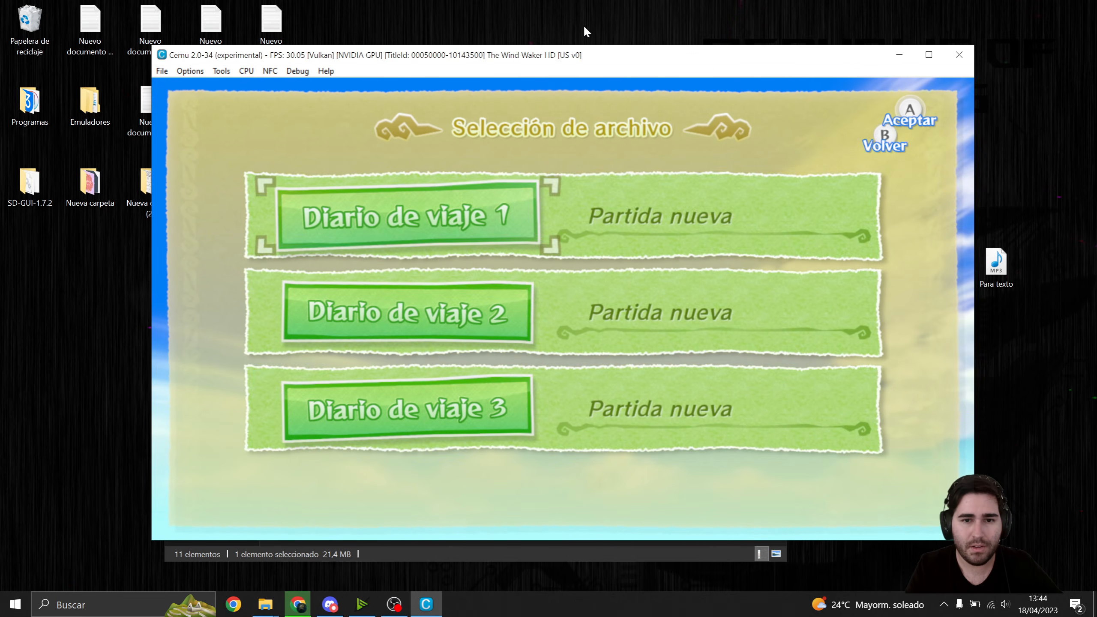
{"action": "key", "text": "a"}
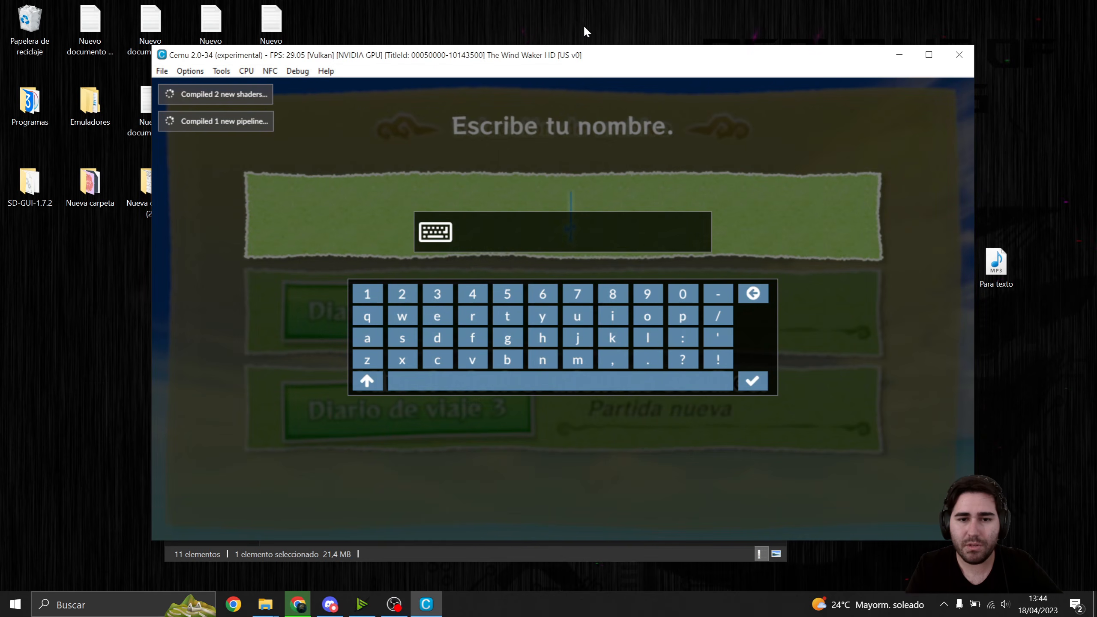